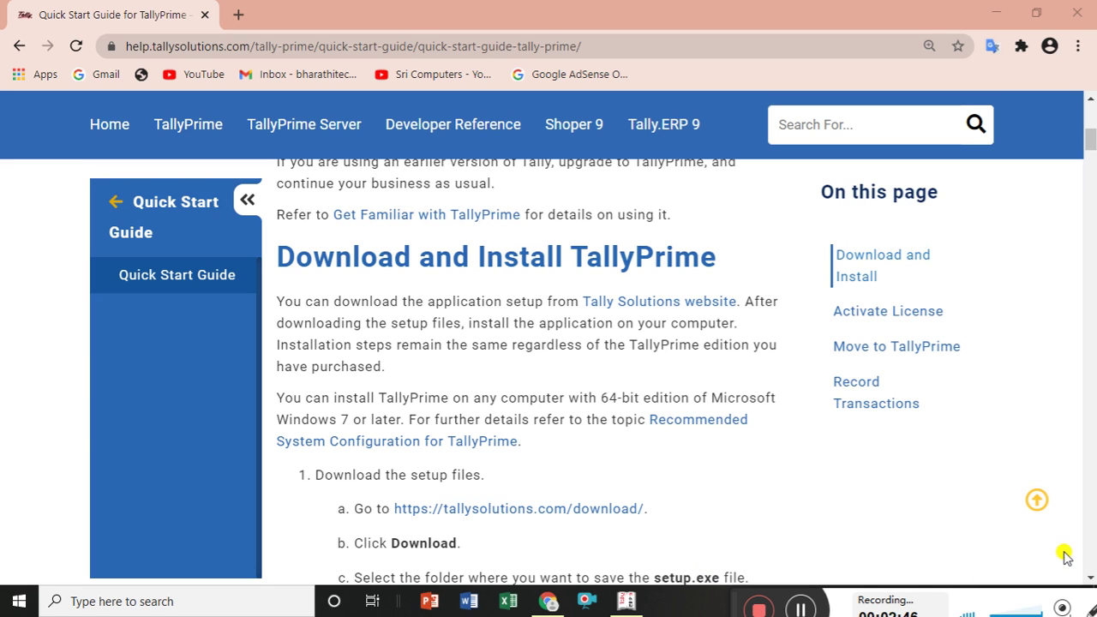
Scroll Tally Help down to the Install TallyPrime steps: setup.exe, Install New, Application Path.
{"action": "scroll", "coordinate": [1091, 580], "scroll_direction": "down", "scroll_amount": 2}
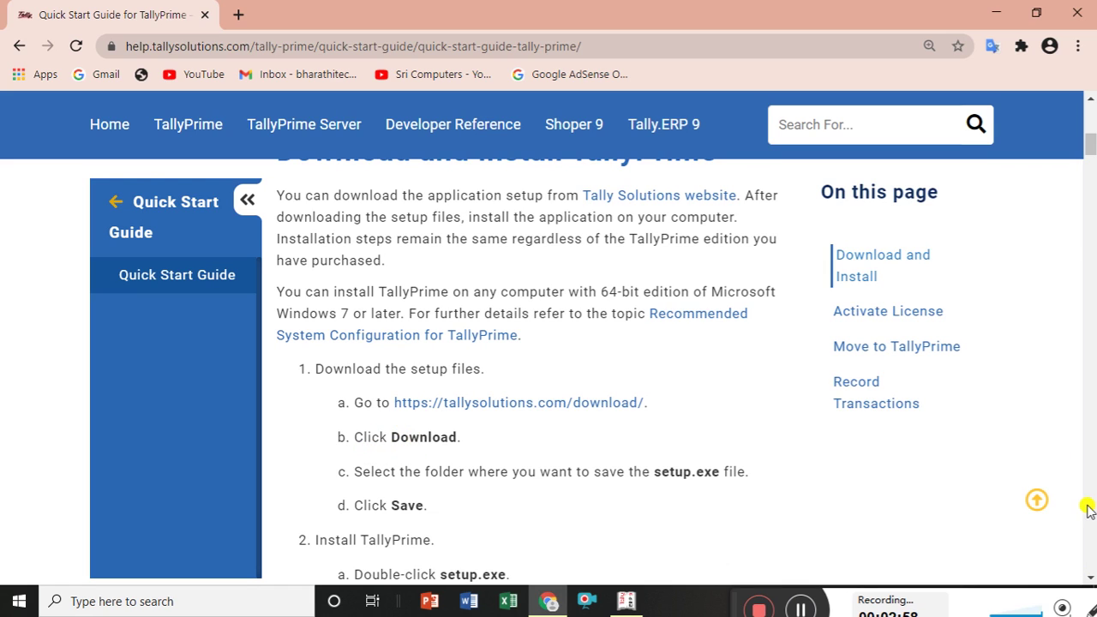
{"action": "left_click", "coordinate": [1091, 577]}
{"action": "left_click", "coordinate": [1091, 577]}
{"action": "left_click", "coordinate": [1091, 577]}
{"action": "left_click", "coordinate": [1091, 577]}
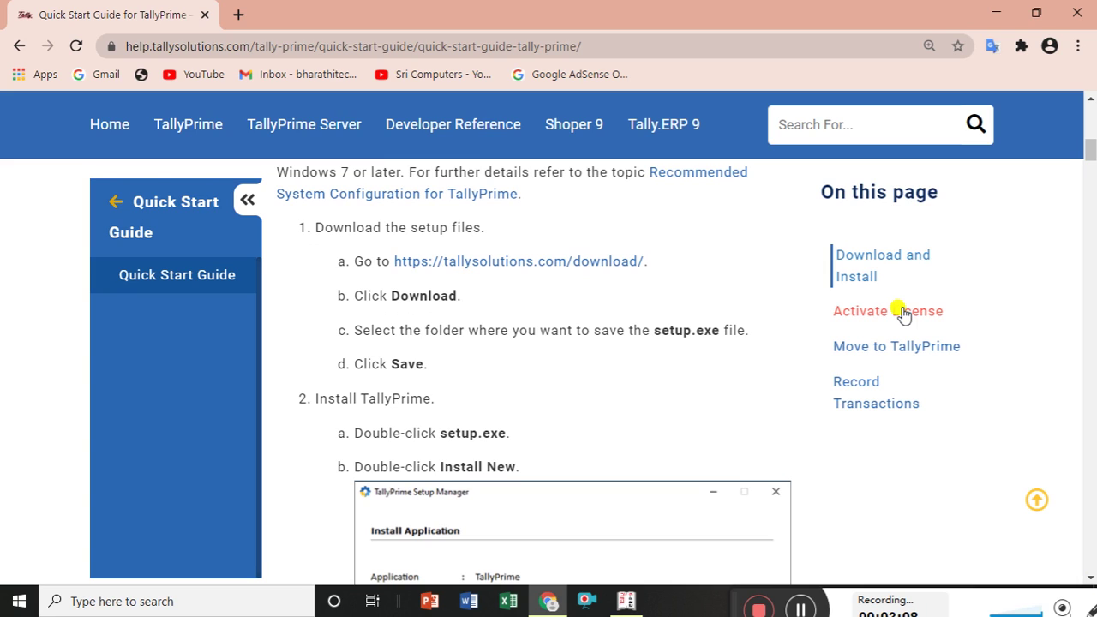
{"action": "left_click", "coordinate": [1088, 152]}
{"action": "left_click_drag", "start_coordinate": [1088, 152], "coordinate": [1089, 159]}
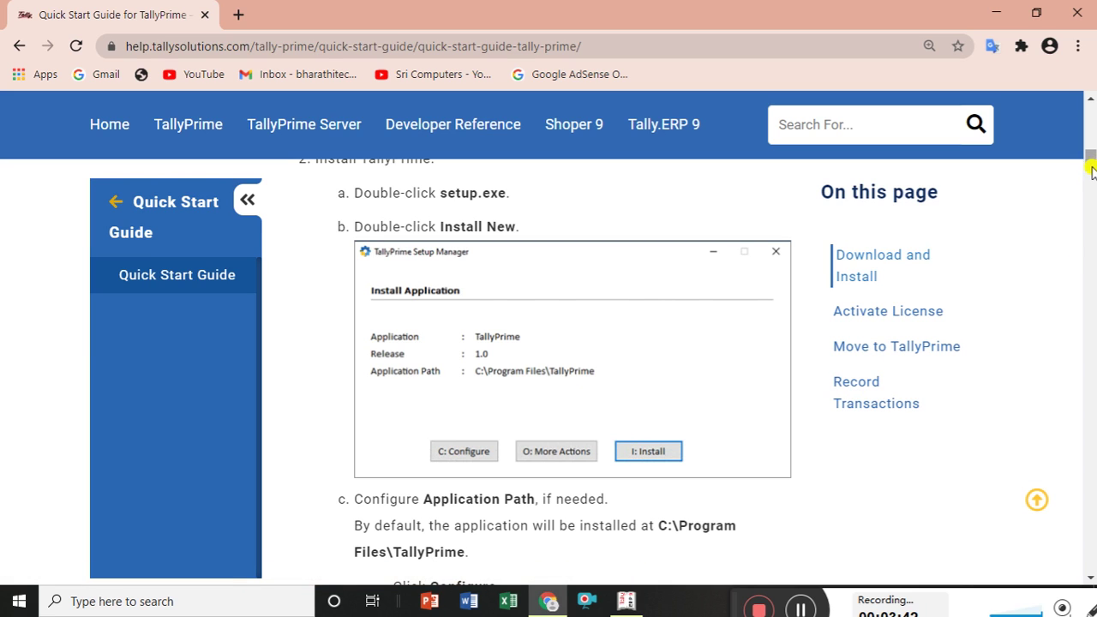
Scroll through the install configuration steps to Installation Successful and the Activate License heading.
{"action": "left_click_drag", "start_coordinate": [1092, 163], "coordinate": [1090, 170]}
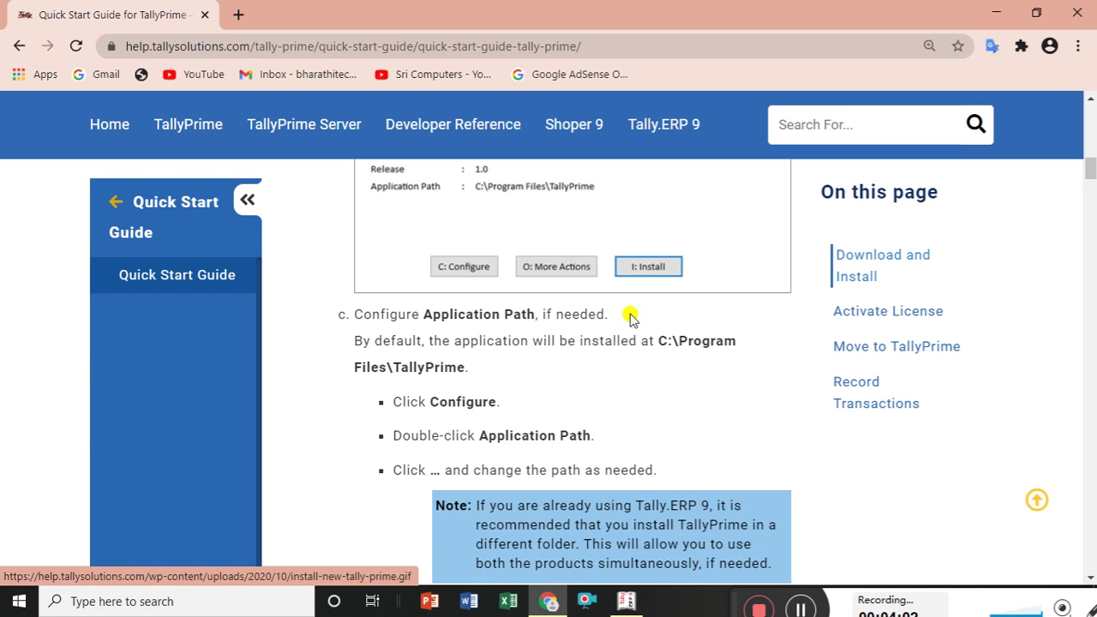
{"action": "left_click_drag", "start_coordinate": [1090, 163], "coordinate": [1090, 190]}
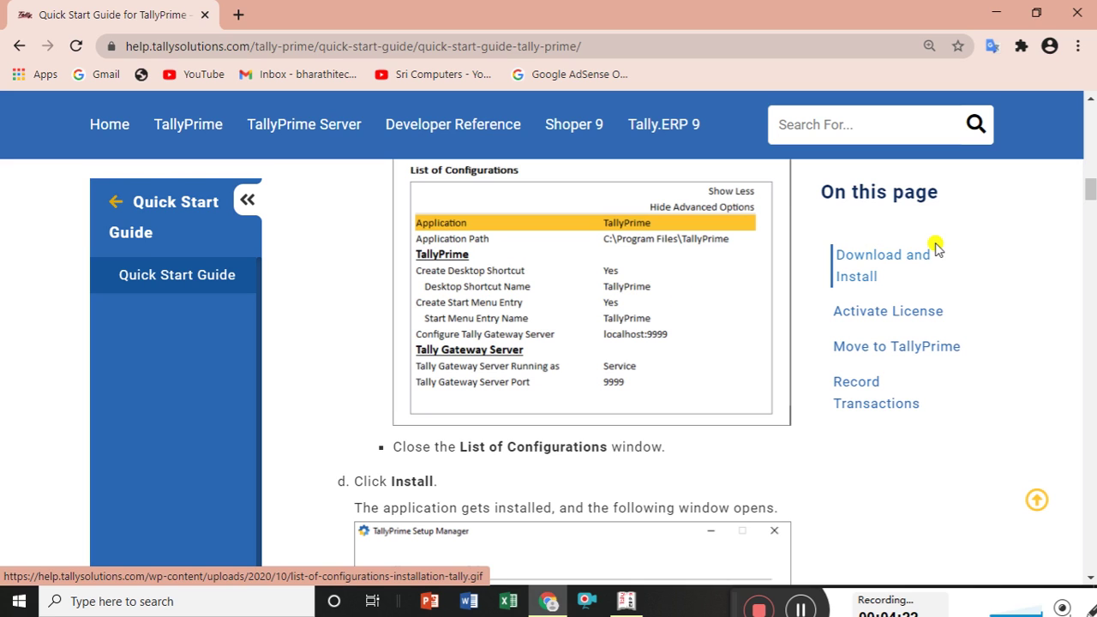
{"action": "left_click_drag", "start_coordinate": [1090, 190], "coordinate": [1091, 203]}
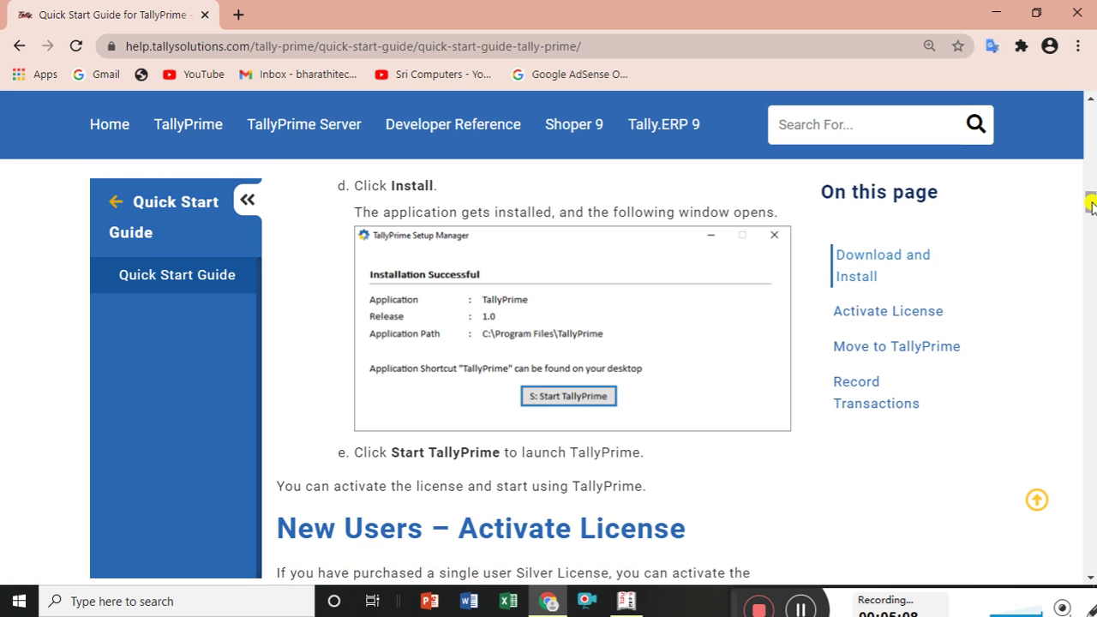
{"action": "left_click_drag", "start_coordinate": [1091, 205], "coordinate": [1092, 219]}
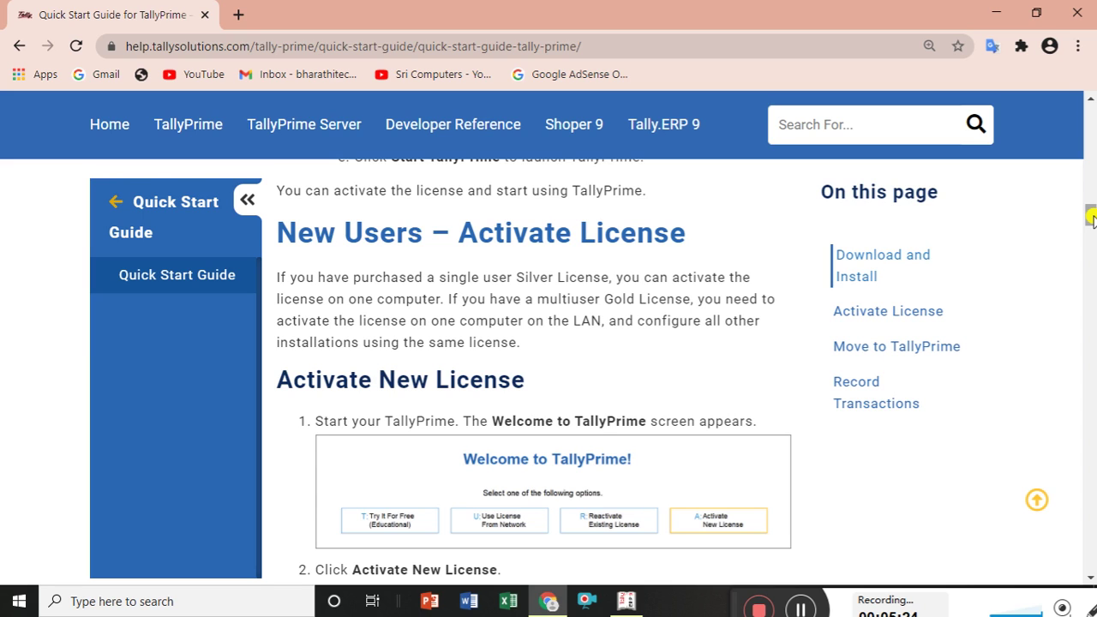
Read the Activate New License steps, return to the guide's top, and minimize the help page.
{"action": "left_click_drag", "start_coordinate": [1090, 219], "coordinate": [1091, 223]}
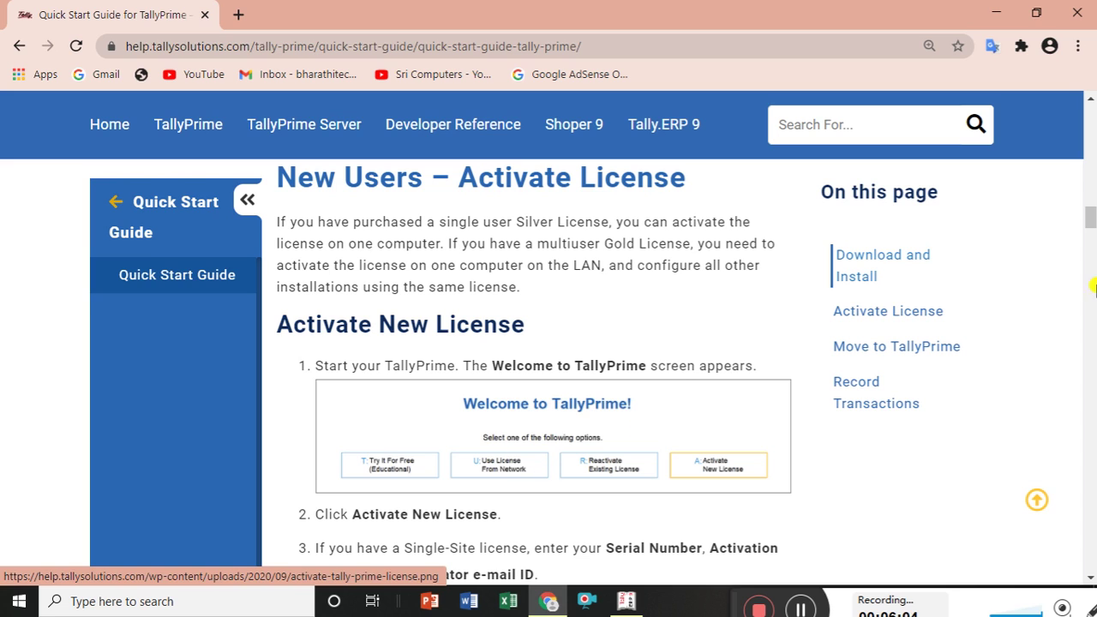
{"action": "scroll", "coordinate": [1088, 223], "scroll_direction": "down", "scroll_amount": 2}
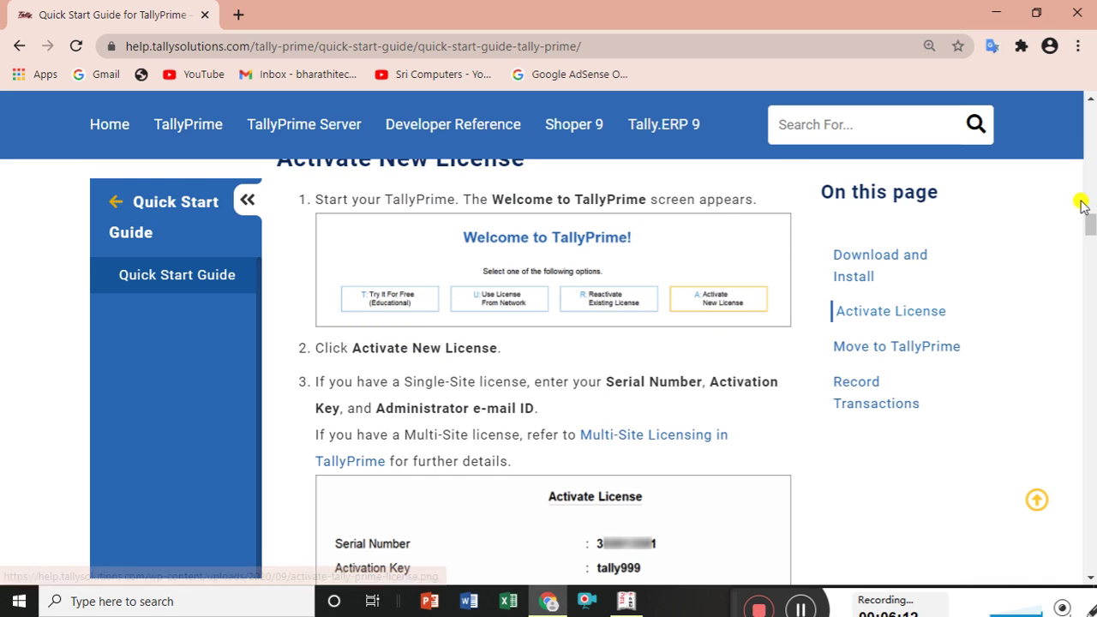
{"action": "left_click_drag", "start_coordinate": [1089, 224], "coordinate": [1090, 107]}
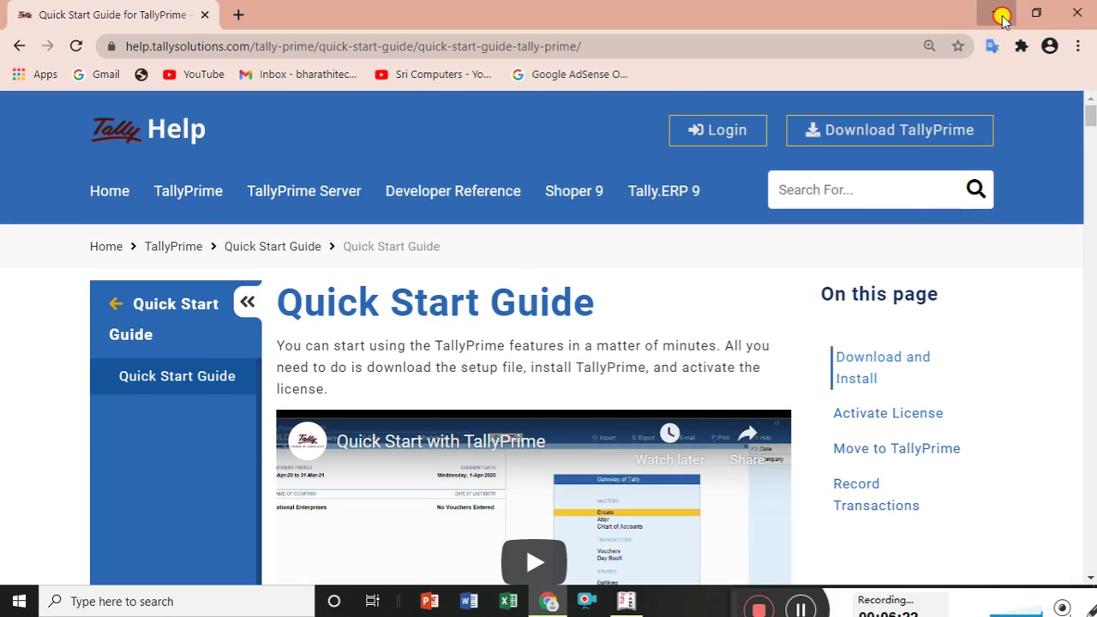
{"action": "left_click", "coordinate": [1002, 15]}
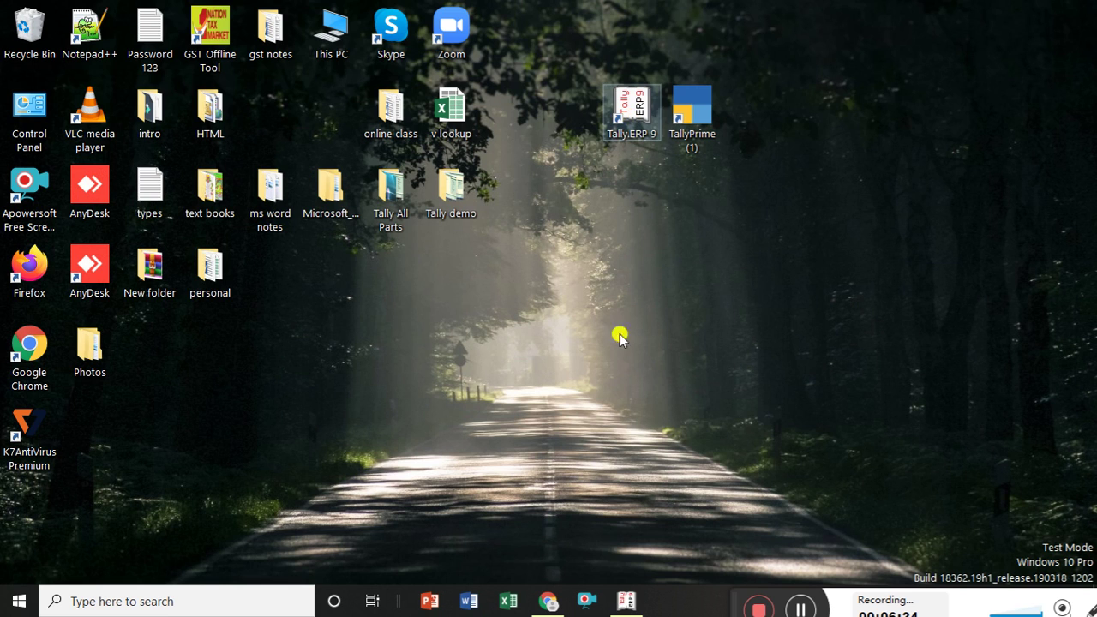
Glance at Tally.ERP 9, minimize it, and launch TallyPrime from its desktop shortcut.
{"action": "left_click", "coordinate": [624, 604]}
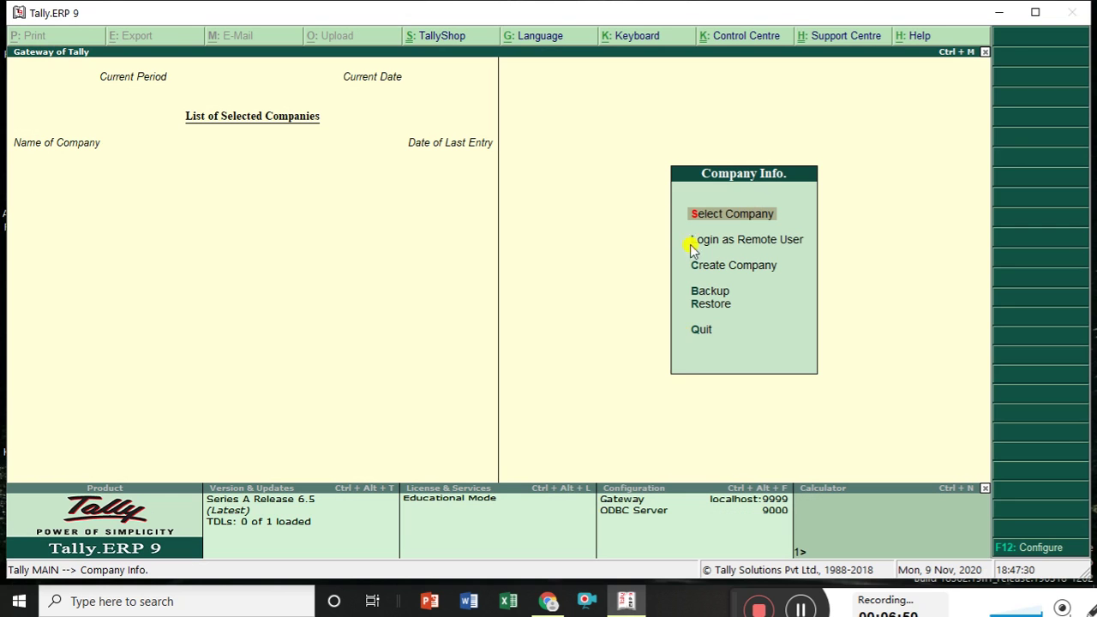
{"action": "left_click", "coordinate": [1000, 13]}
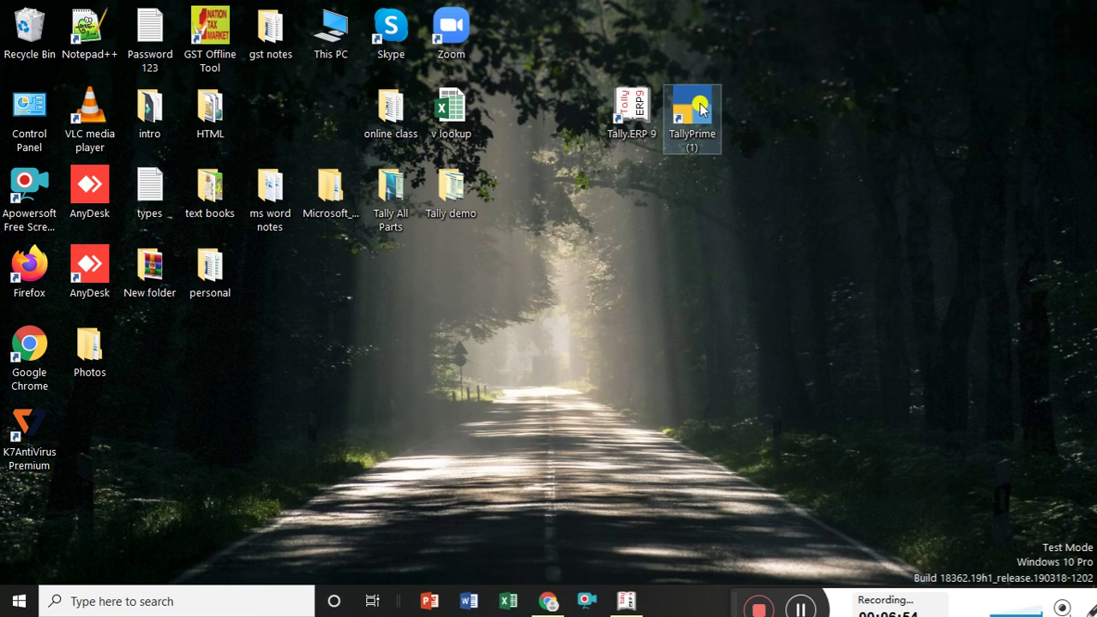
{"action": "double_click", "coordinate": [700, 106]}
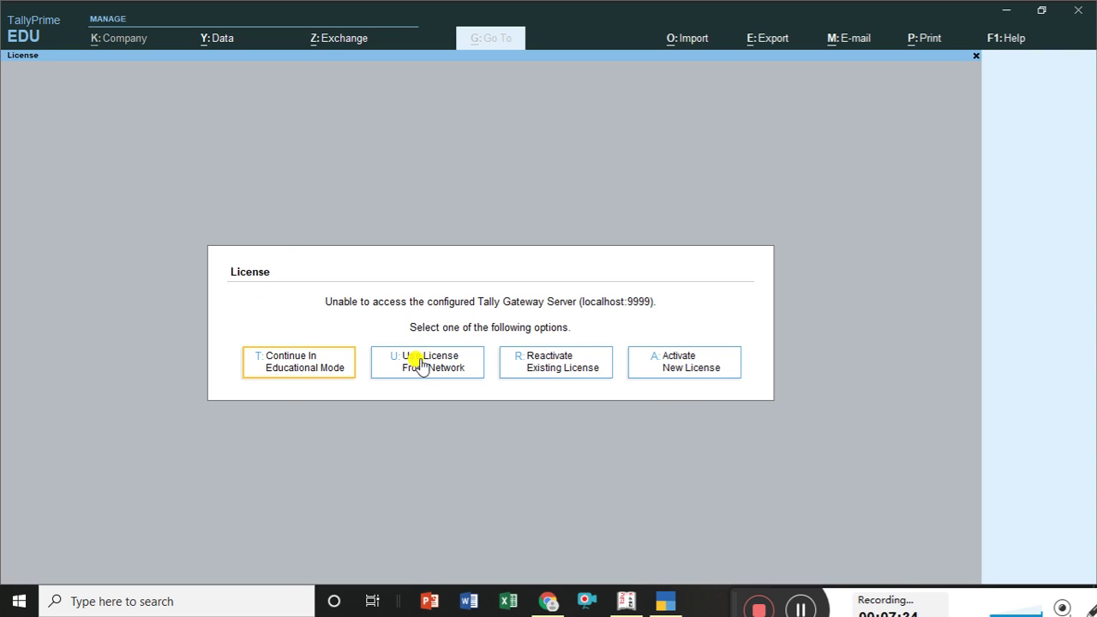
Choose Continue In Educational Mode at the TallyPrime license prompt.
{"action": "left_click", "coordinate": [288, 367]}
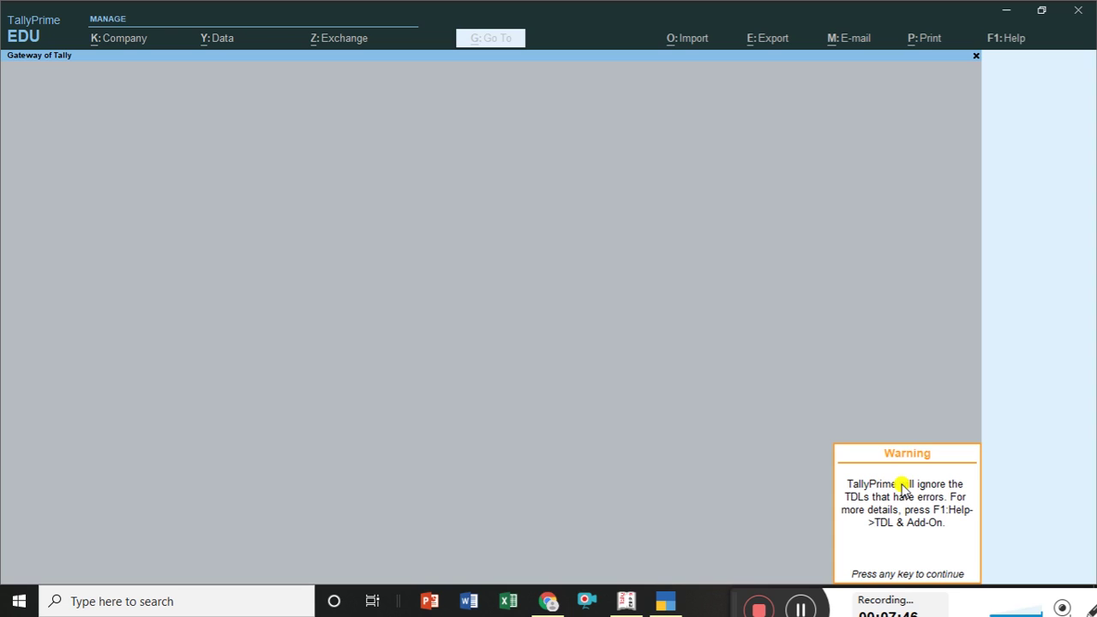
Dismiss the TDL errors warning in TallyPrime, then switch to Tally.ERP 9.
{"action": "left_click", "coordinate": [901, 483]}
{"action": "key", "text": "Return"}
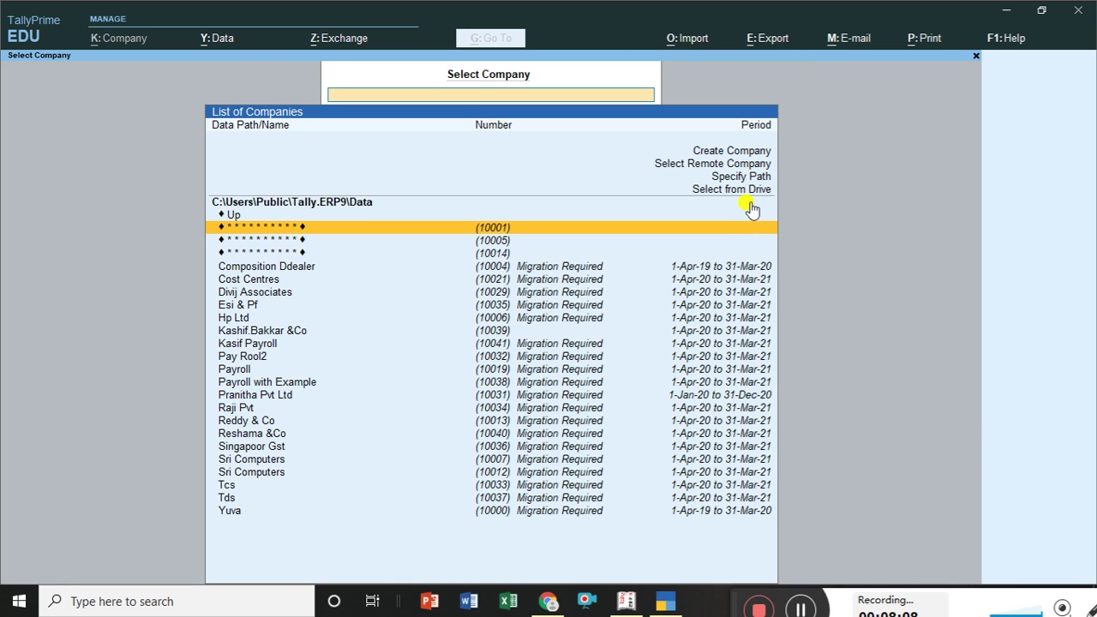
{"action": "left_click", "coordinate": [628, 606]}
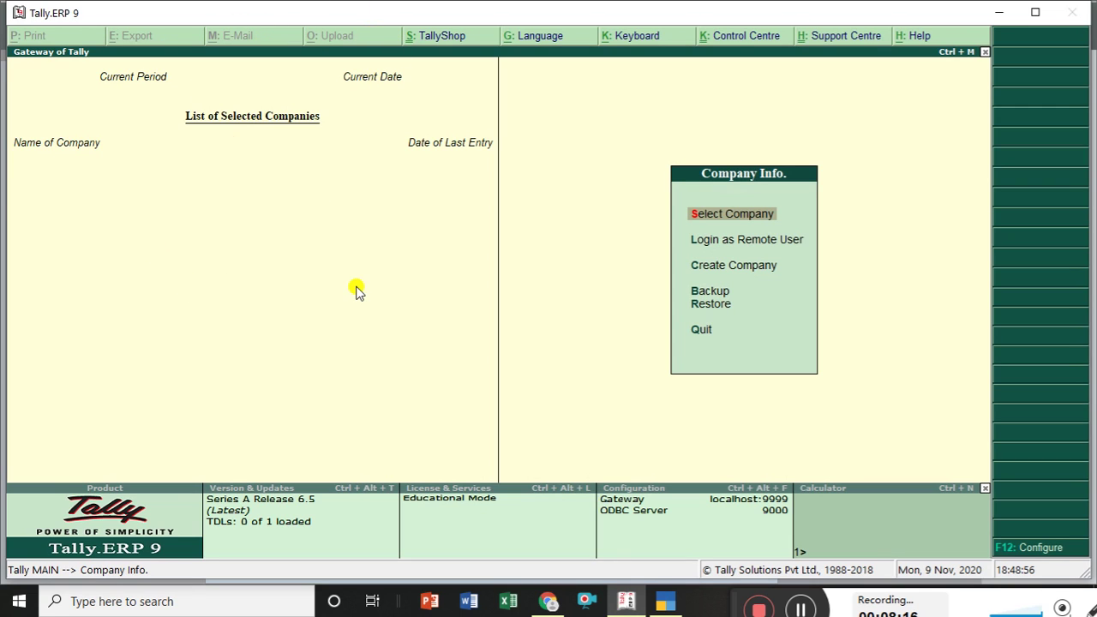
Minimize Tally.ERP 9 to return to TallyPrime's Select Company list.
{"action": "left_click", "coordinate": [1002, 12]}
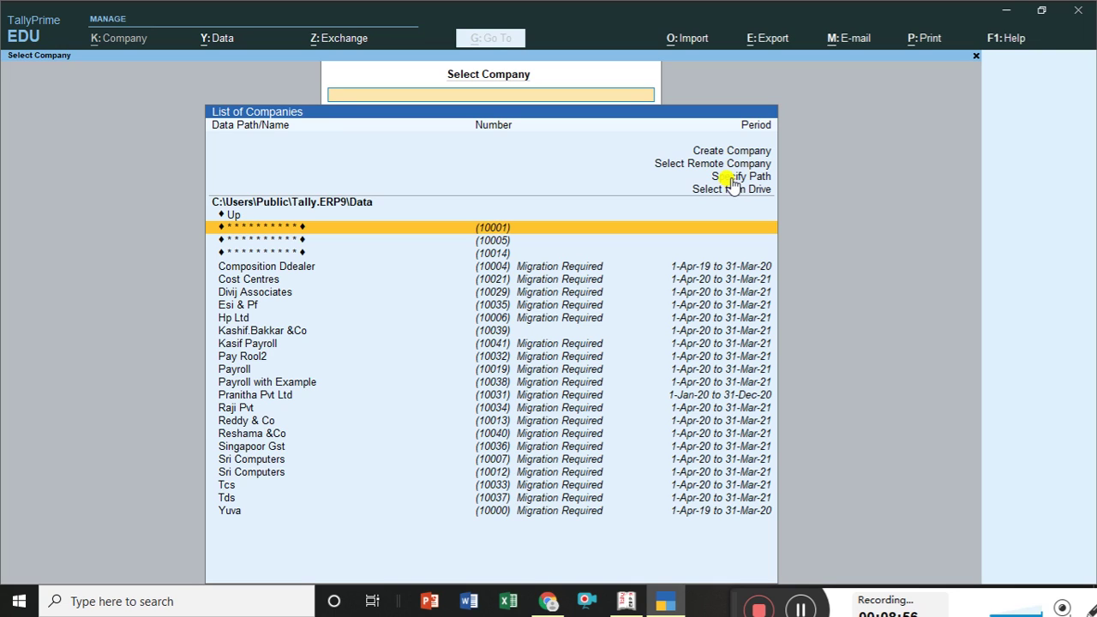
{"action": "left_click", "coordinate": [734, 179]}
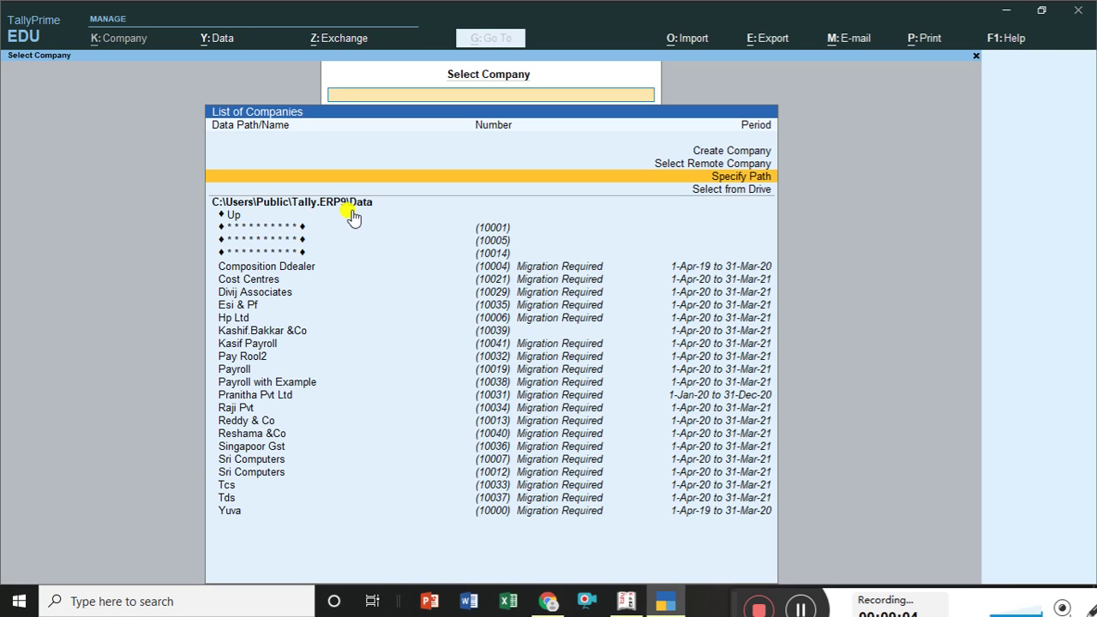
{"action": "left_click", "coordinate": [713, 191]}
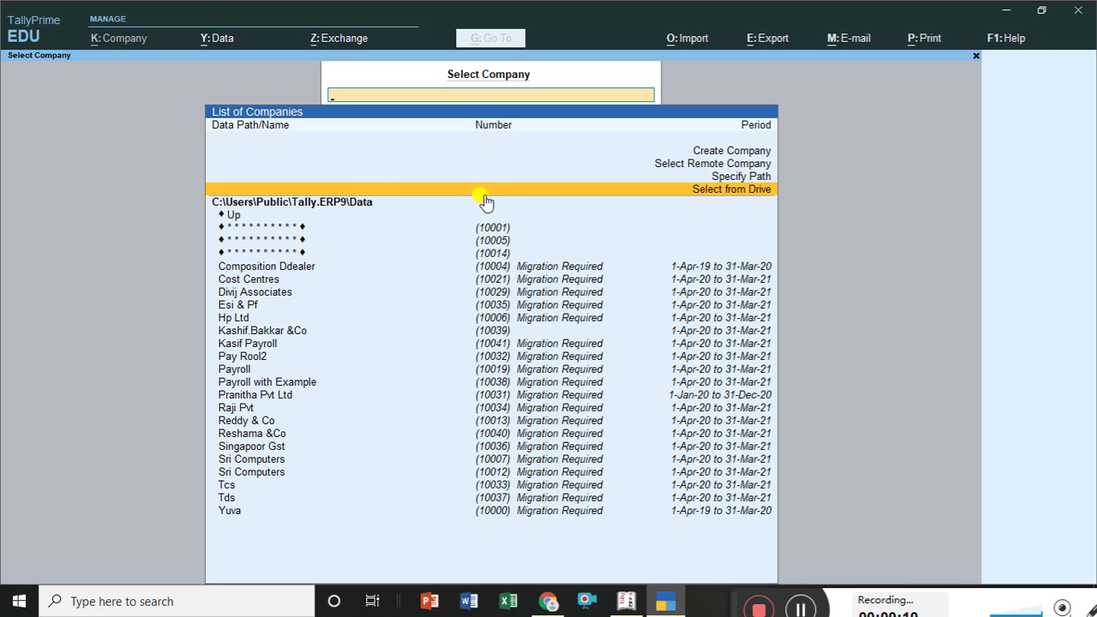
{"action": "left_click", "coordinate": [712, 171]}
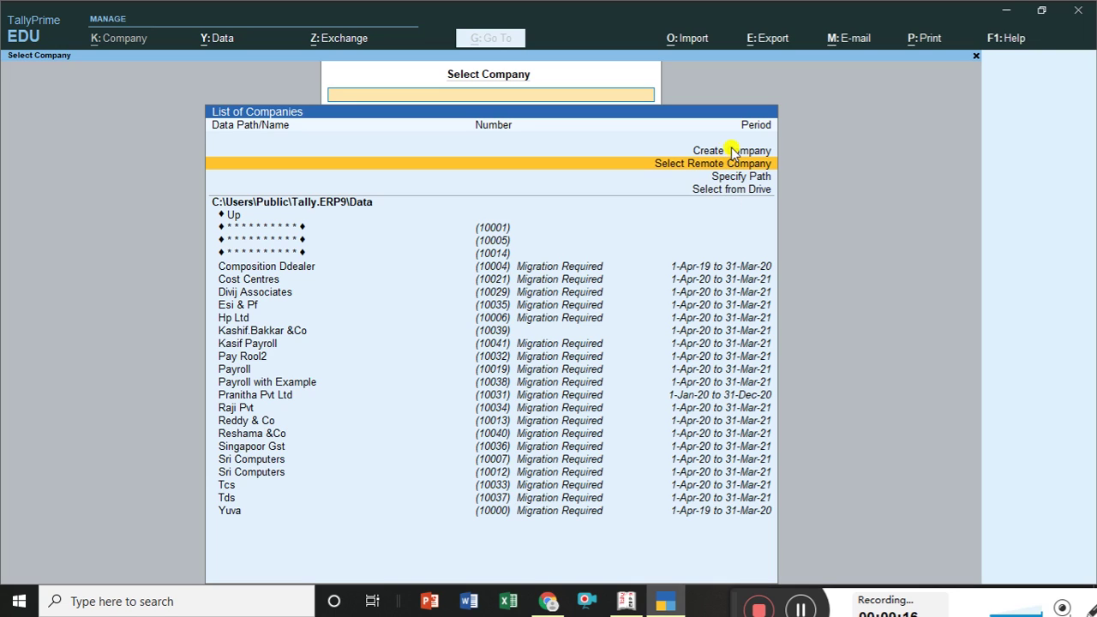
{"action": "left_click", "coordinate": [733, 152]}
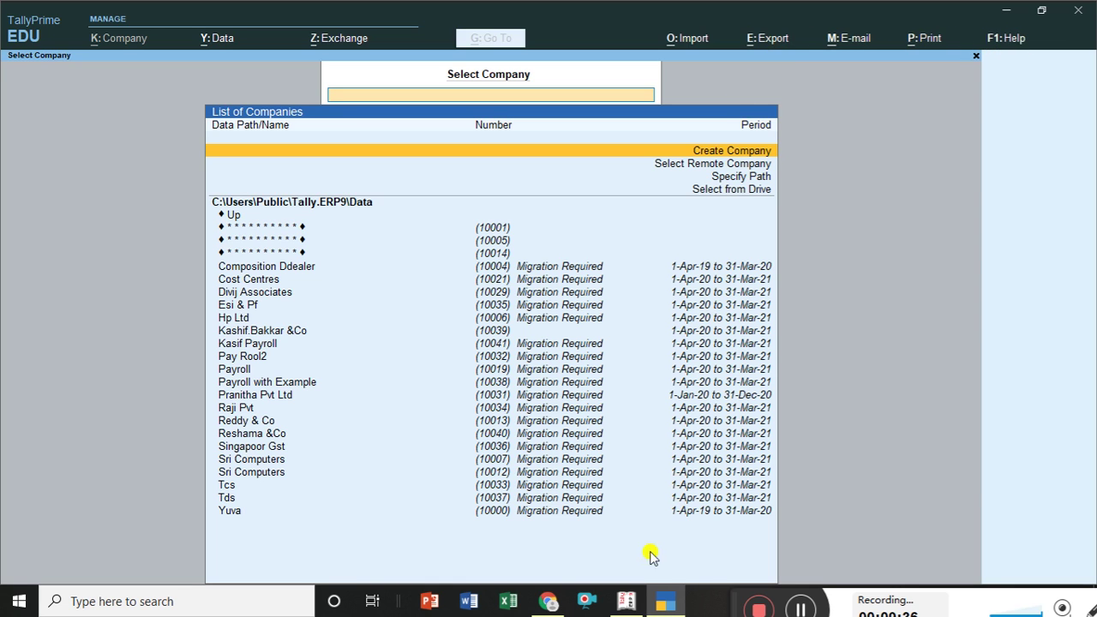
{"action": "left_click", "coordinate": [625, 604]}
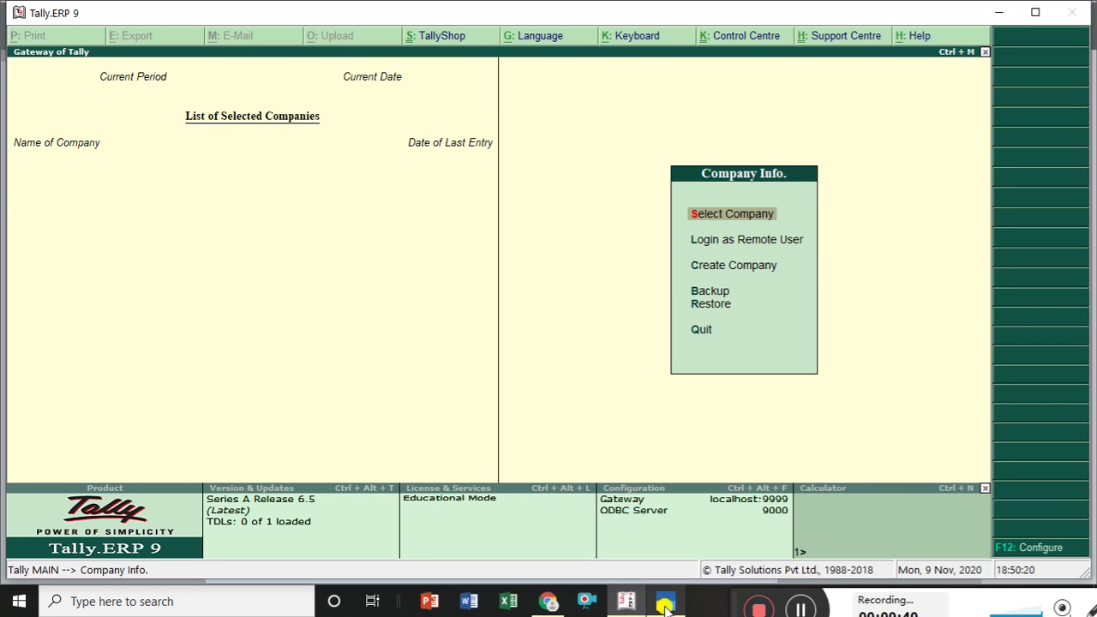
{"action": "mouse_move", "coordinate": [666, 606]}
{"action": "left_click", "coordinate": [685, 557]}
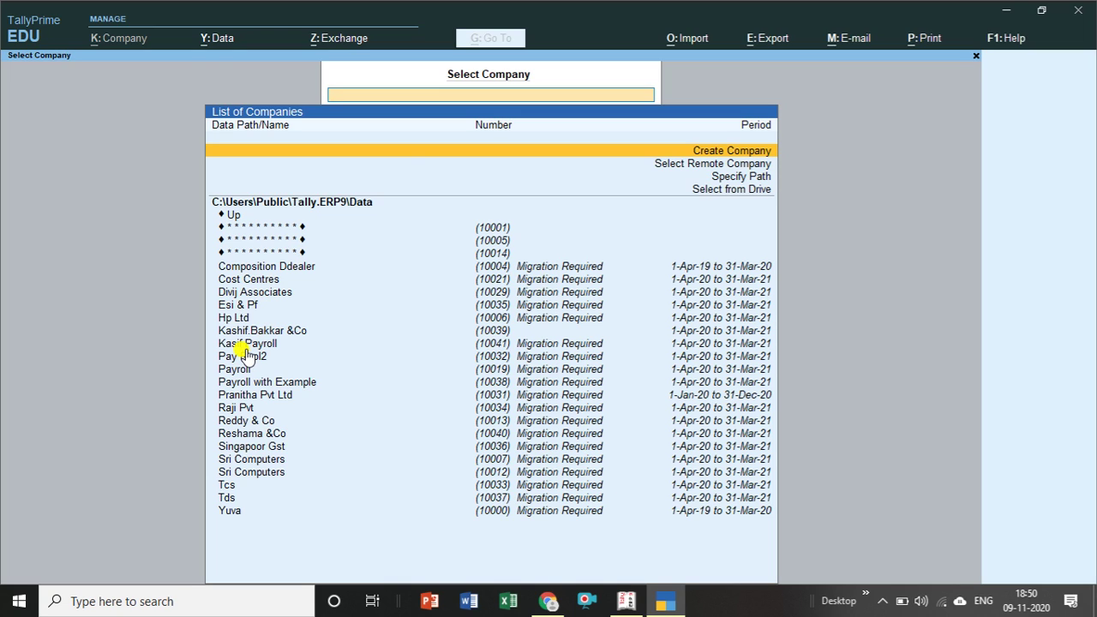
Open Company Creation in both TallyPrime and Tally.ERP 9, ending on TallyPrime's blank form.
{"action": "left_click", "coordinate": [714, 151]}
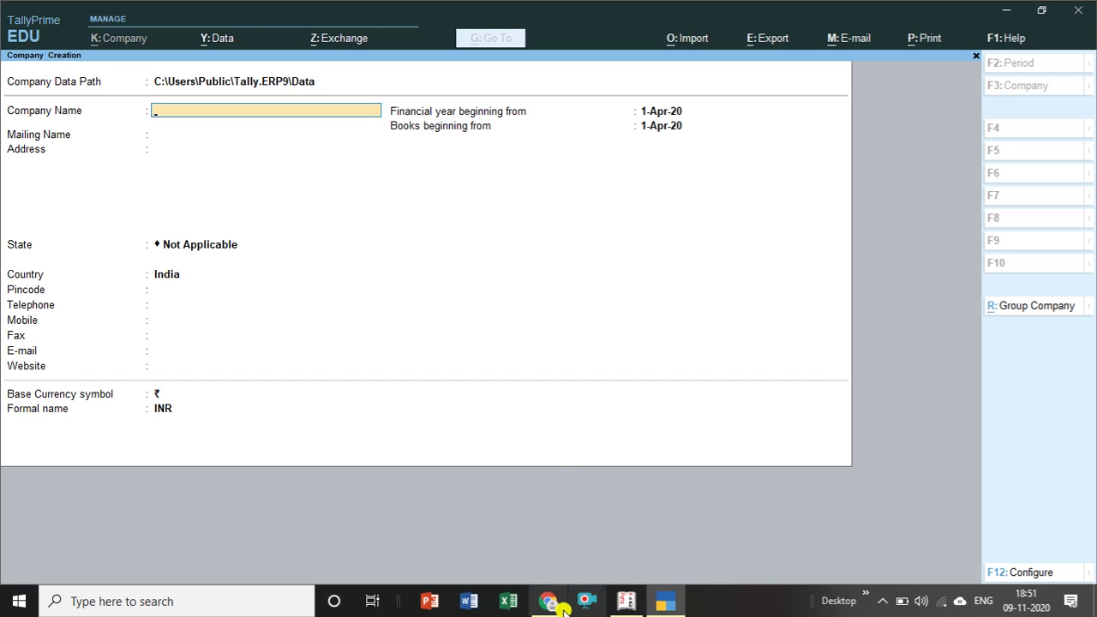
{"action": "left_click", "coordinate": [619, 605]}
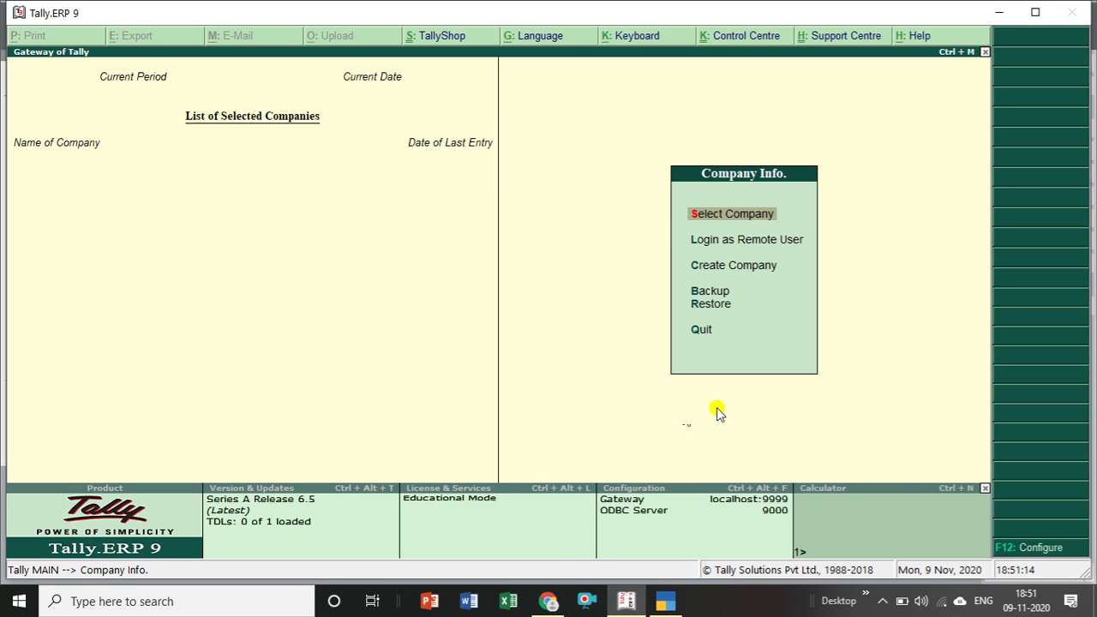
{"action": "key", "text": "Down"}
{"action": "key", "text": "Down"}
{"action": "key", "text": "Return"}
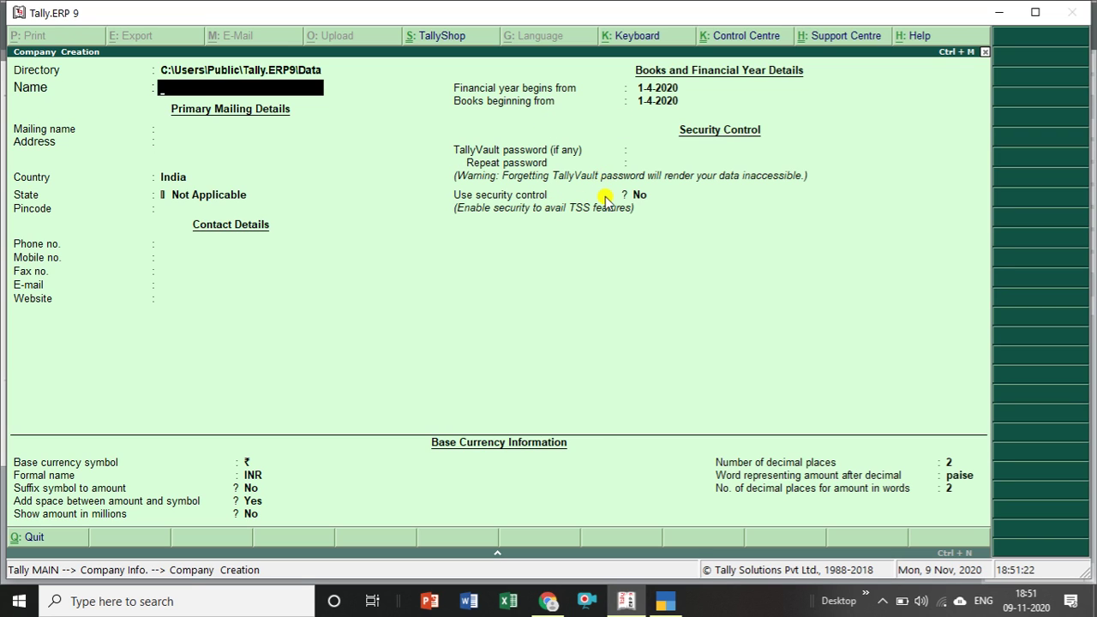
{"action": "left_click", "coordinate": [661, 603]}
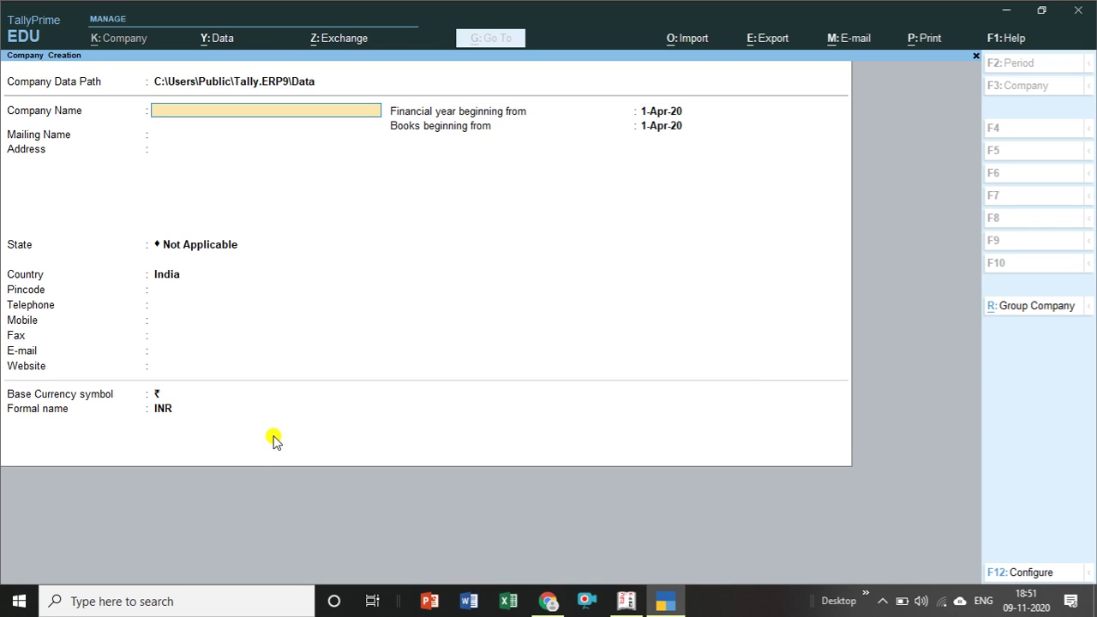
{"action": "left_click", "coordinate": [626, 601]}
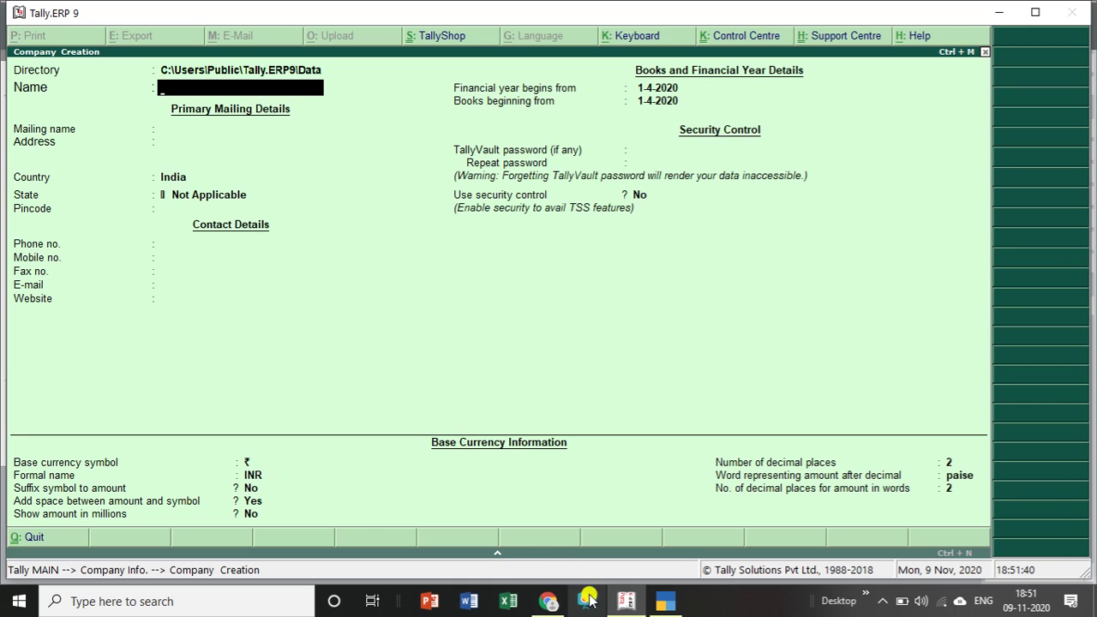
{"action": "left_click", "coordinate": [665, 601]}
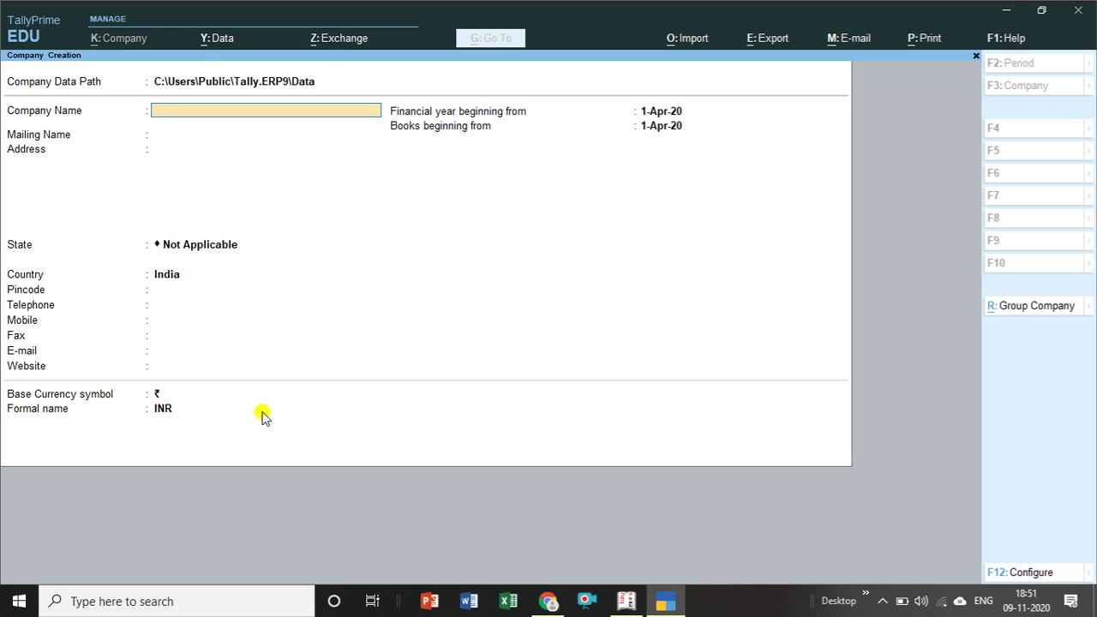
Name the company Sricomputers, keep the mailing name, and enter the two address lines.
{"action": "type", "text": "Sricomputers"}
{"action": "key", "text": "Return"}
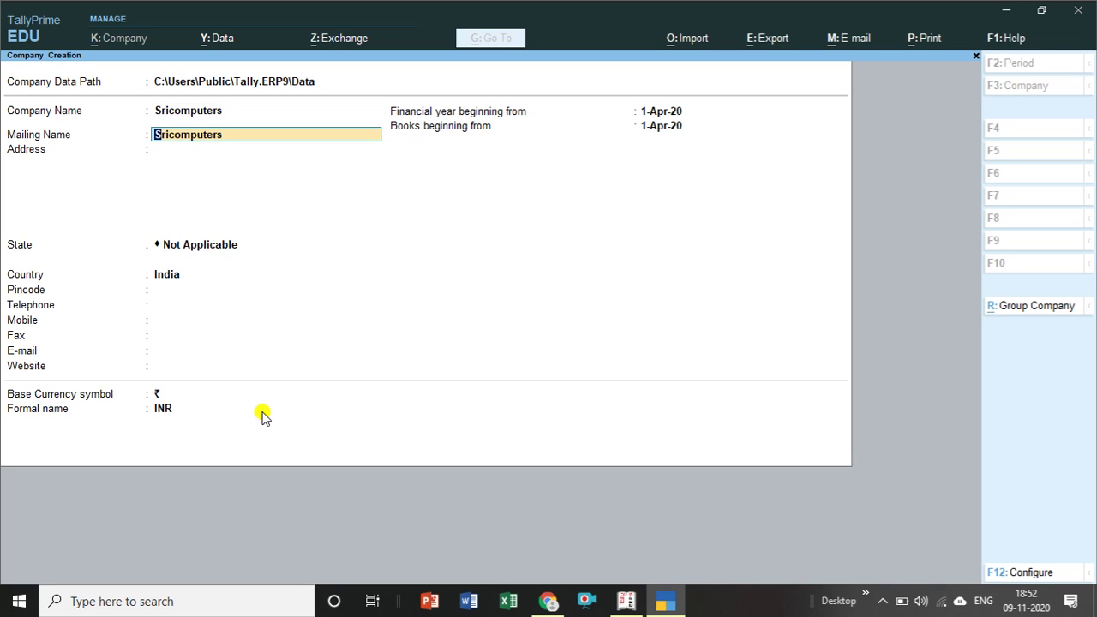
{"action": "key", "text": "Return"}
{"action": "type", "text": "Btm"}
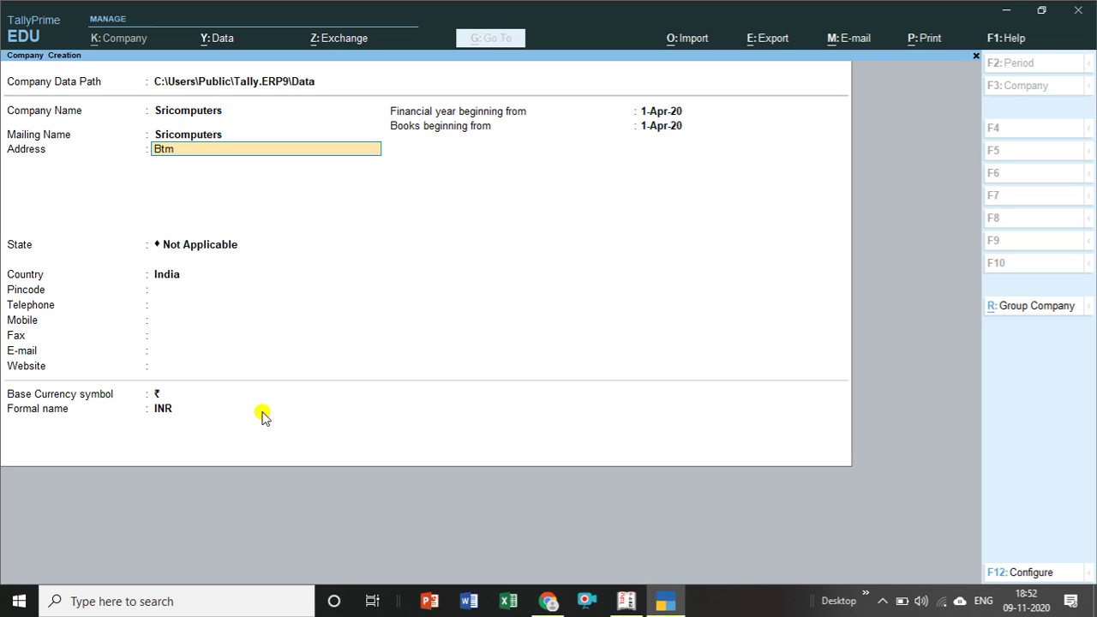
{"action": "key", "text": "Return"}
{"action": "type", "text": "Bangalore"}
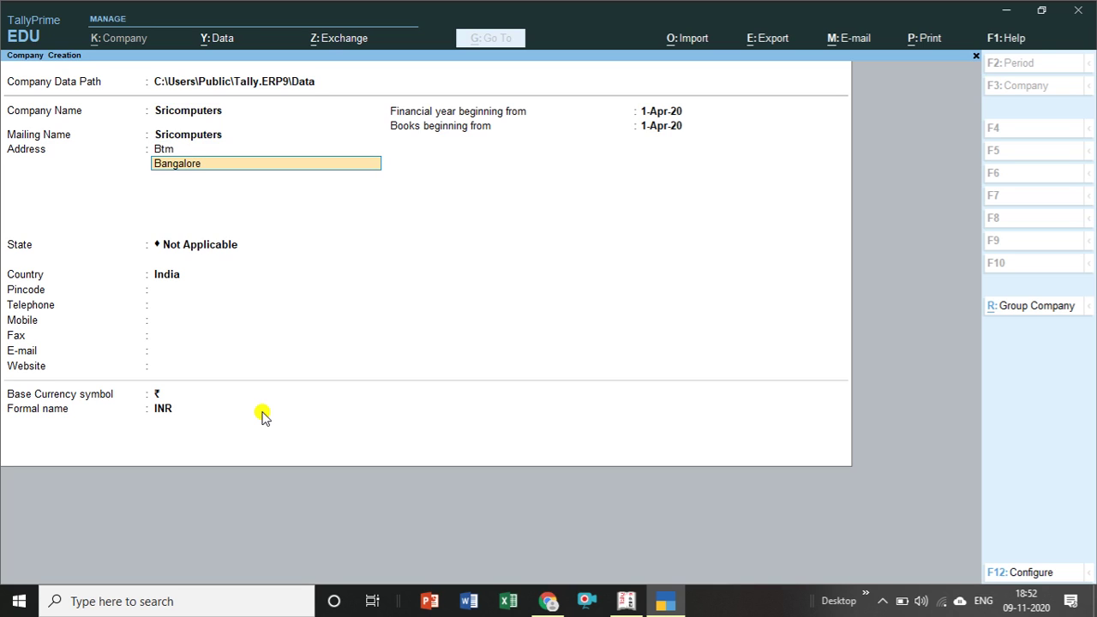
{"action": "key", "text": "Return"}
{"action": "key", "text": "Return"}
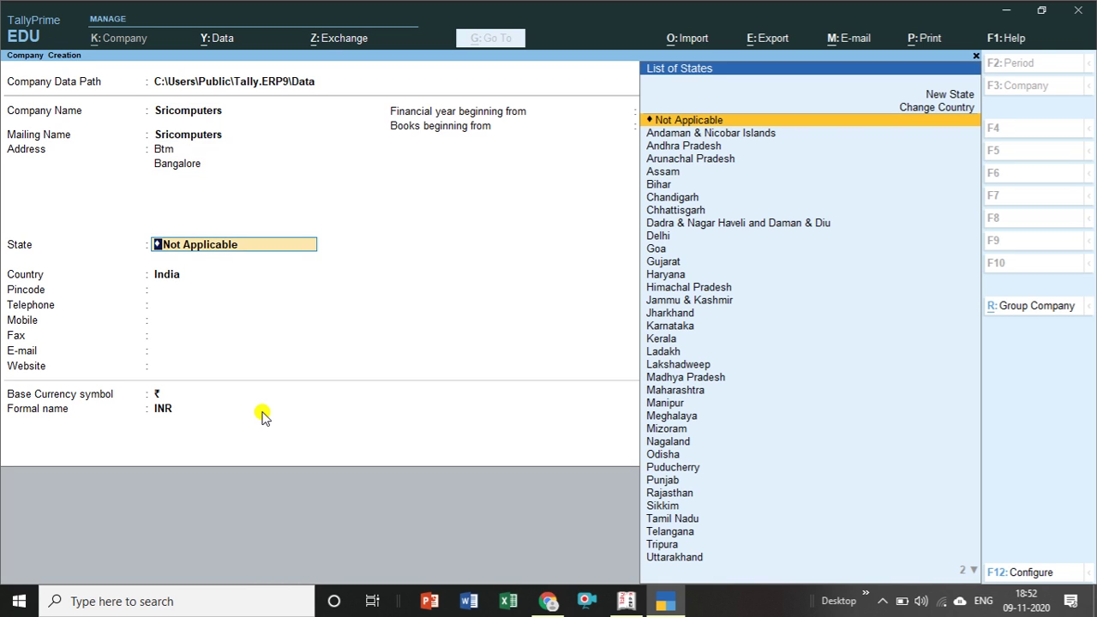
Set the state to Karnataka, keep India as country, and enter the pincode.
{"action": "type", "text": "Karnataka"}
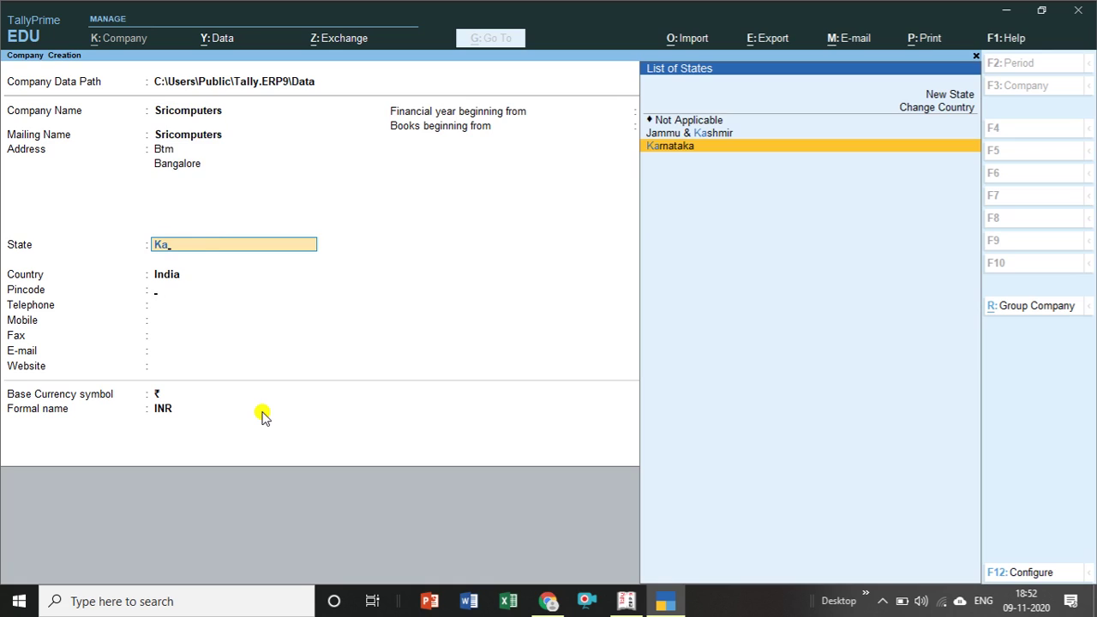
{"action": "key", "text": "Return"}
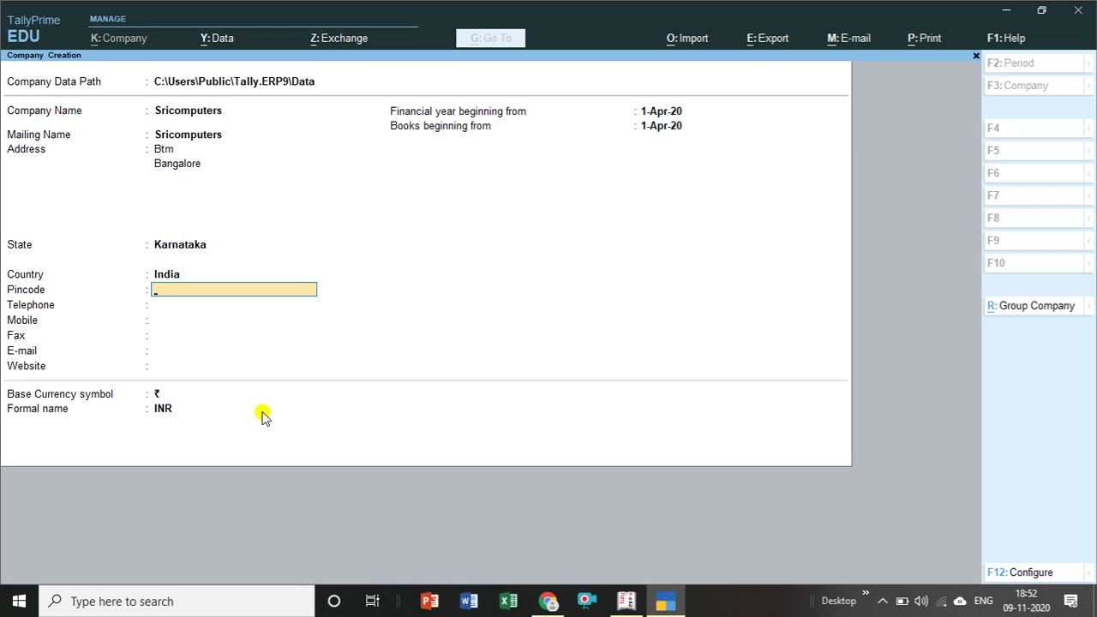
{"action": "key", "text": "BackSpace"}
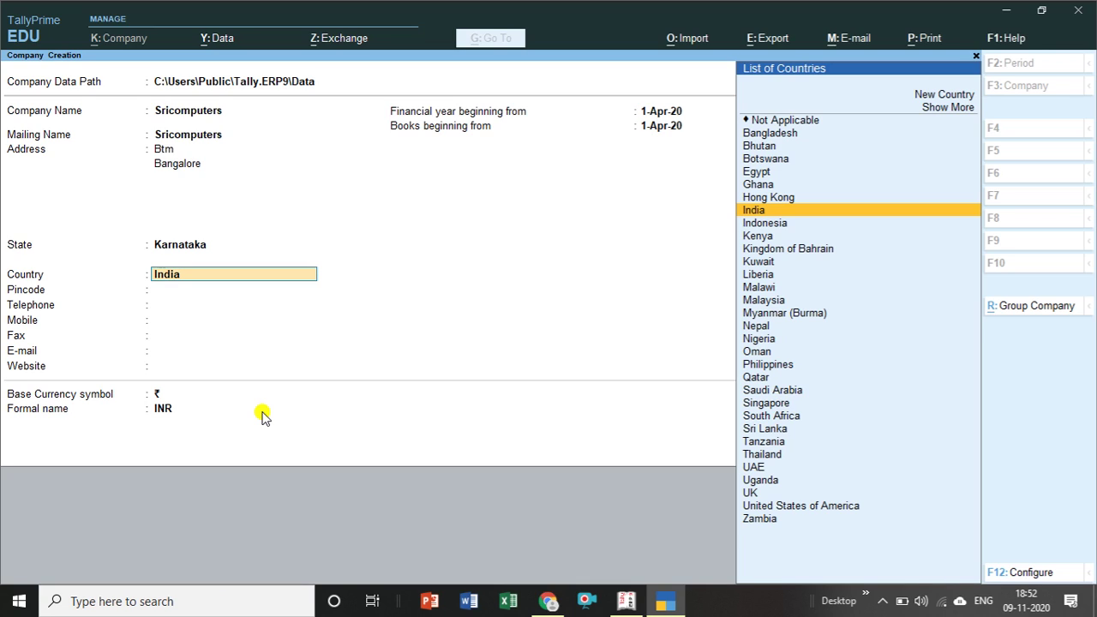
{"action": "key", "text": "Return"}
{"action": "type", "text": "560069"}
{"action": "key", "text": "Return"}
Fill in the company's telephone, mobile, fax, e-mail and website fields.
{"action": "key", "text": "Return"}
{"action": "key", "text": "Return"}
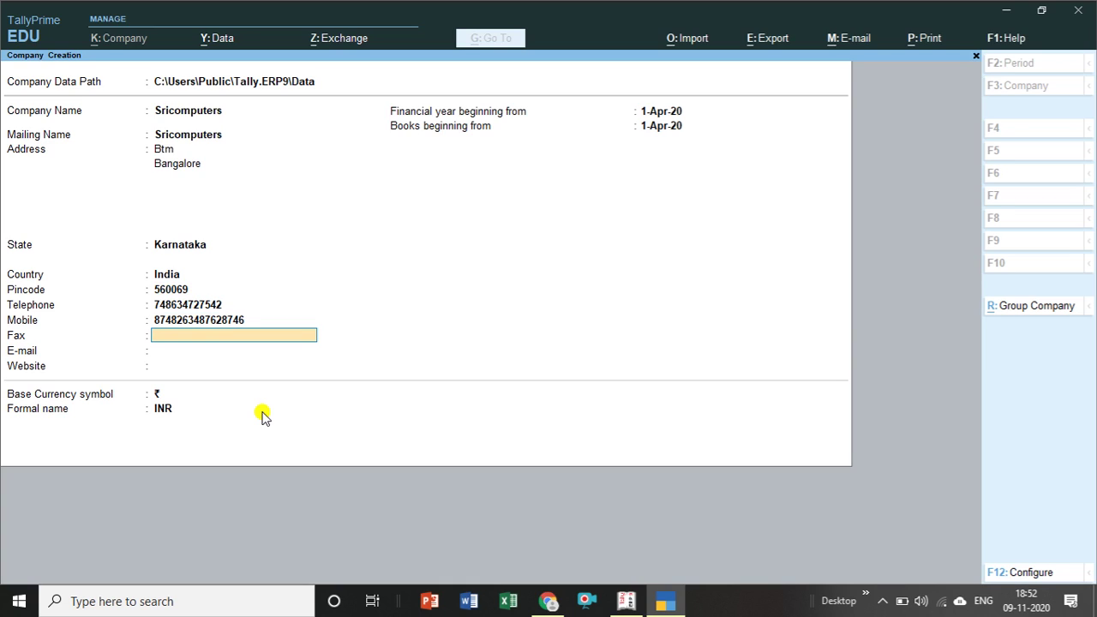
{"action": "key", "text": "Return"}
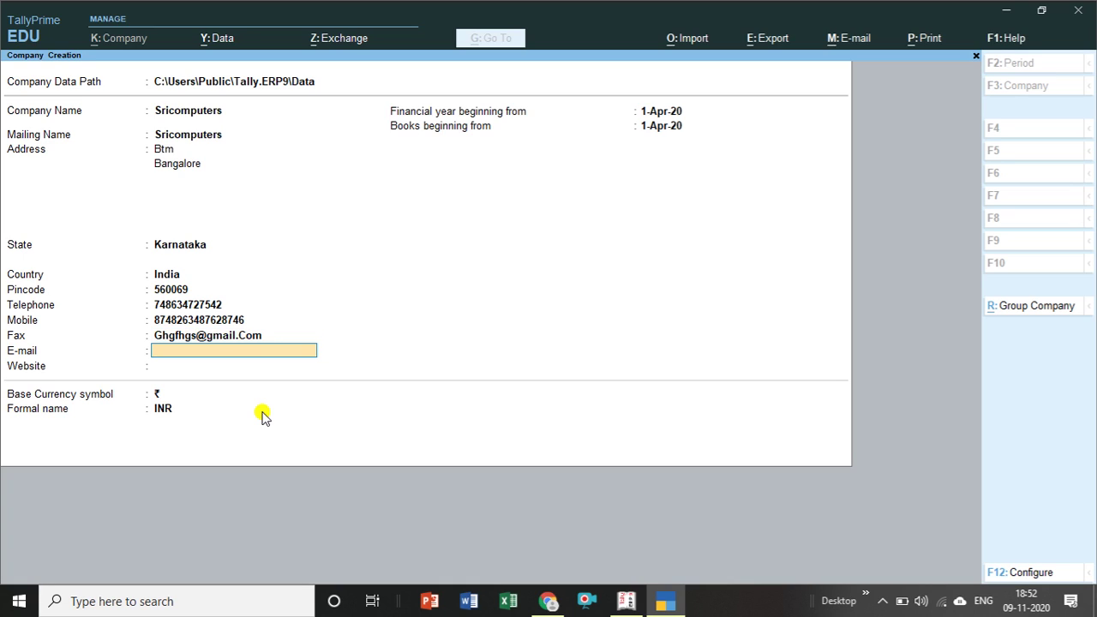
{"action": "key", "text": "Return"}
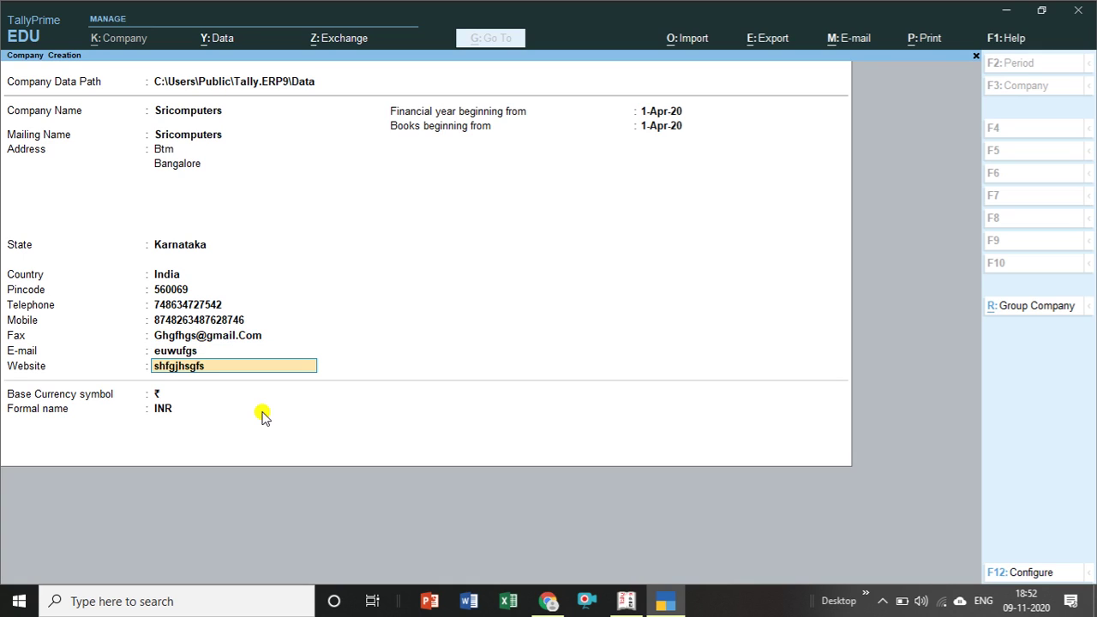
{"action": "key", "text": "Return"}
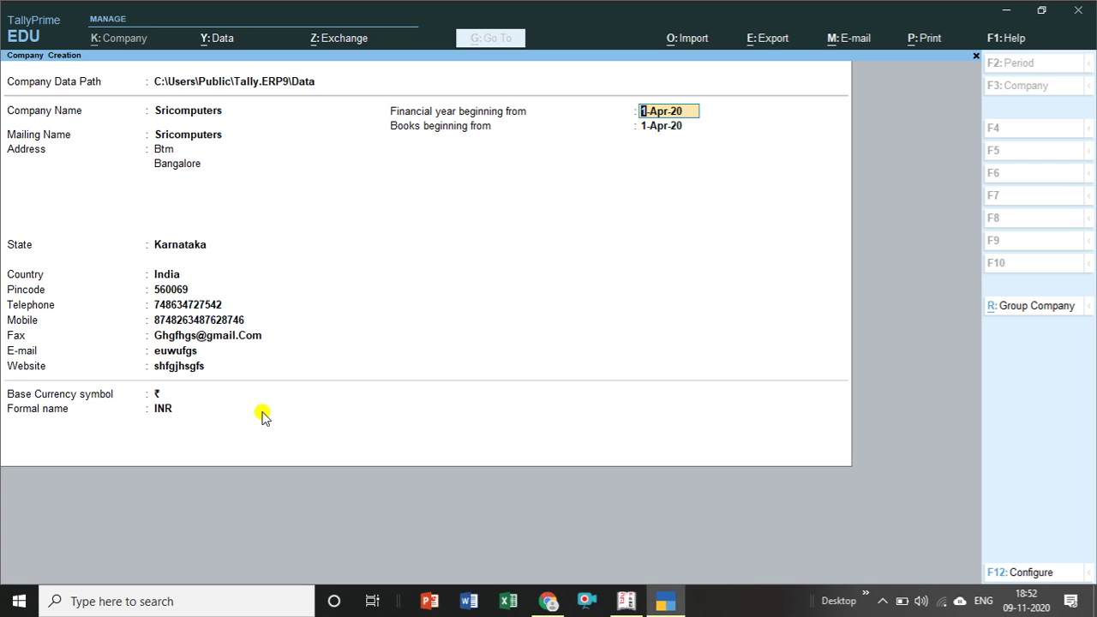
Keep the default financial year dates and INR base currency, then accept the company form.
{"action": "key", "text": "Return"}
{"action": "key", "text": "Return"}
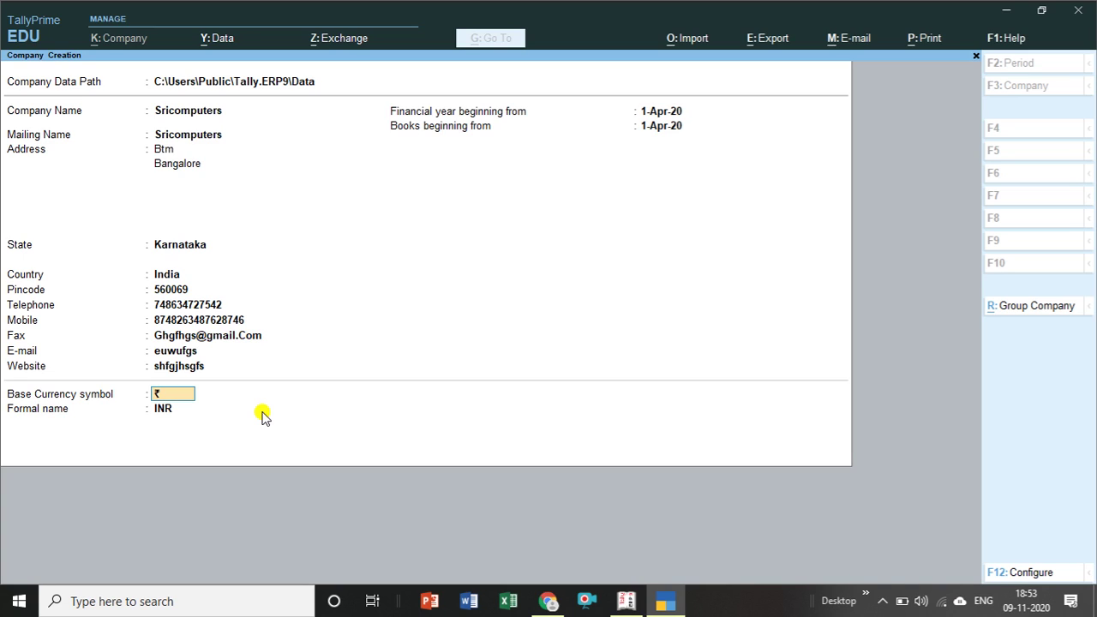
{"action": "key", "text": "Return"}
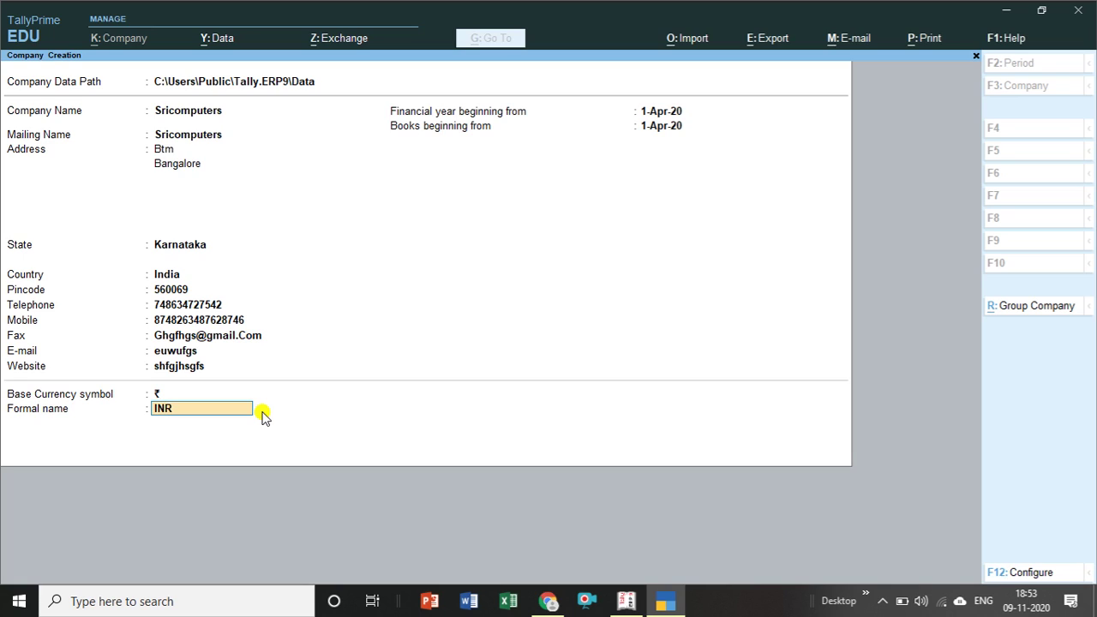
{"action": "key", "text": "Return"}
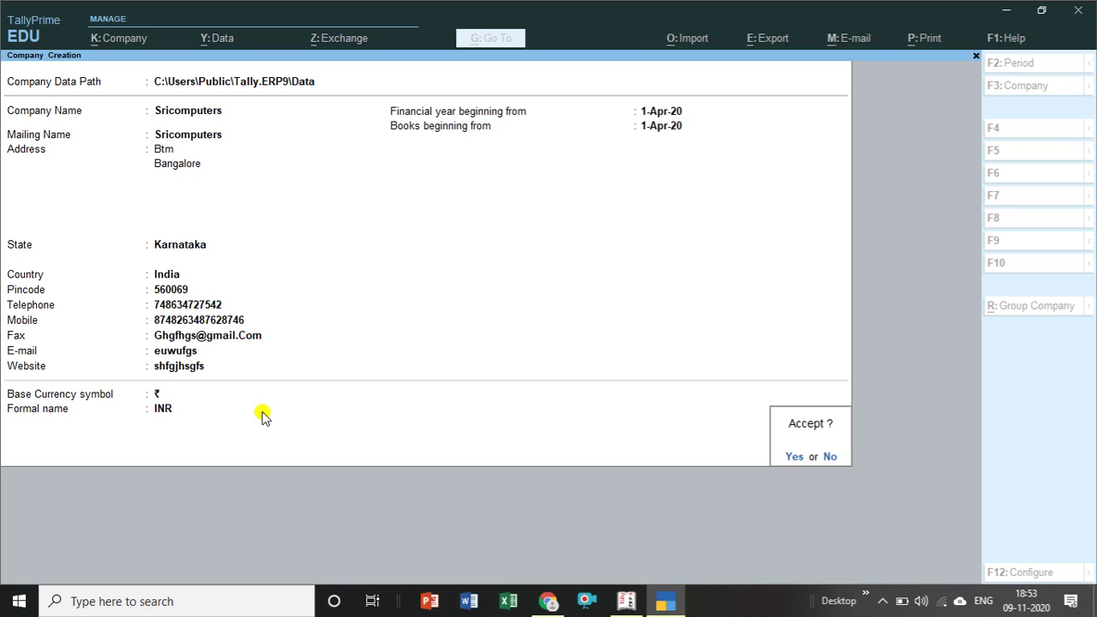
{"action": "key", "text": "Return"}
{"action": "key", "text": "Return"}
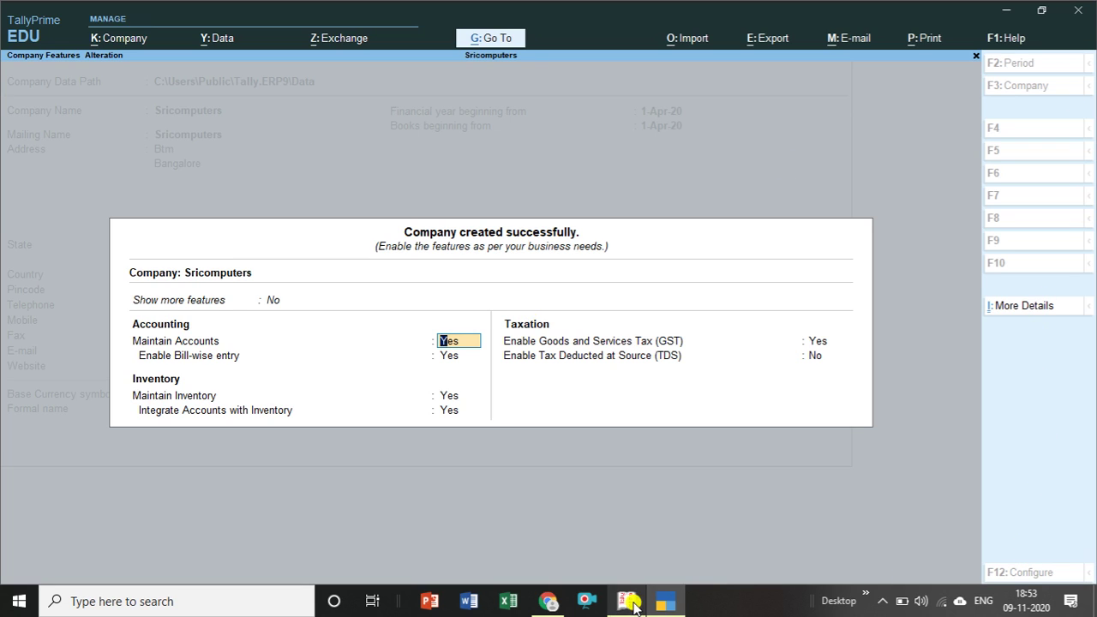
Switch back to the Tally.ERP 9 window from the taskbar.
{"action": "left_click", "coordinate": [630, 604]}
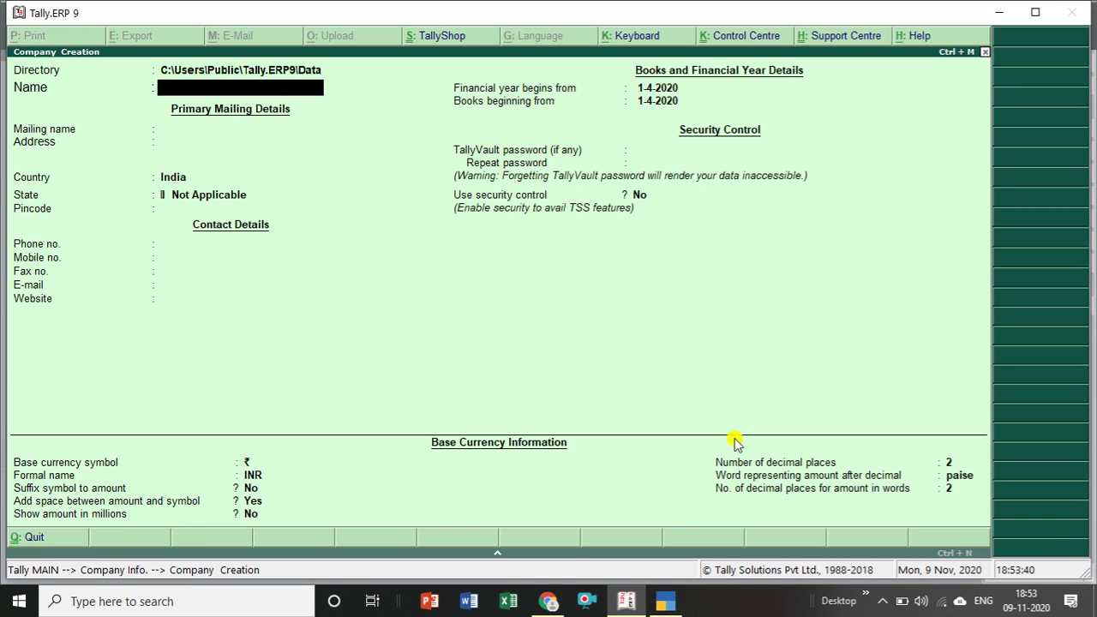
Leave Tally.ERP 9 company creation, load Composition Ddealer and view its features, then return to TallyPrime.
{"action": "key", "text": "Escape"}
{"action": "key", "text": "y"}
{"action": "key", "text": "Up"}
{"action": "key", "text": "Up"}
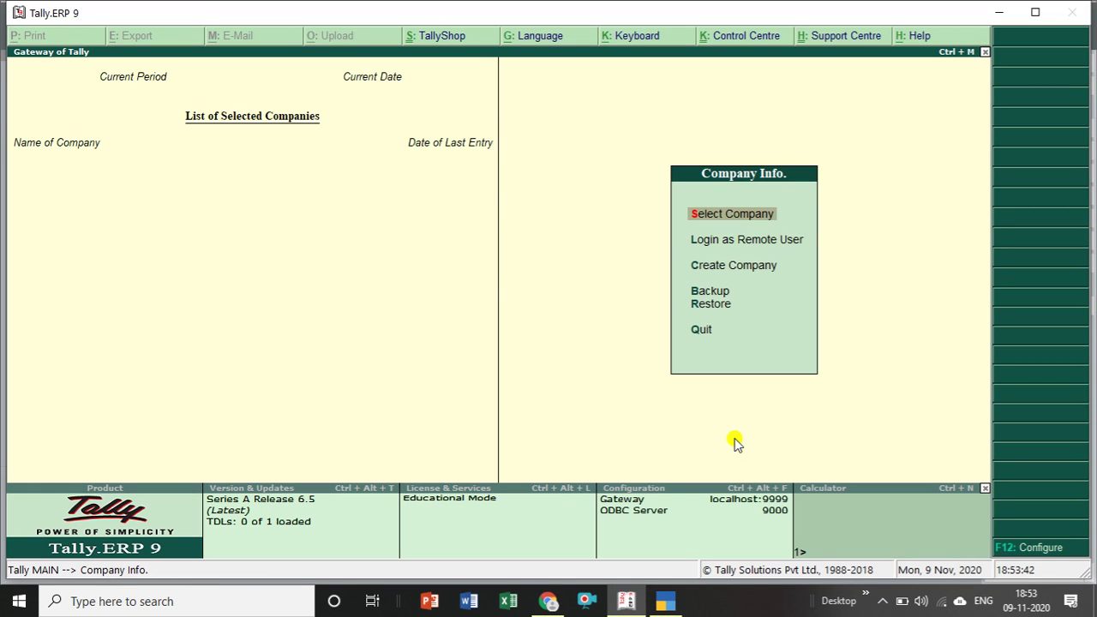
{"action": "key", "text": "Return"}
{"action": "key", "text": "Down"}
{"action": "key", "text": "Down"}
{"action": "key", "text": "Down"}
{"action": "key", "text": "Return"}
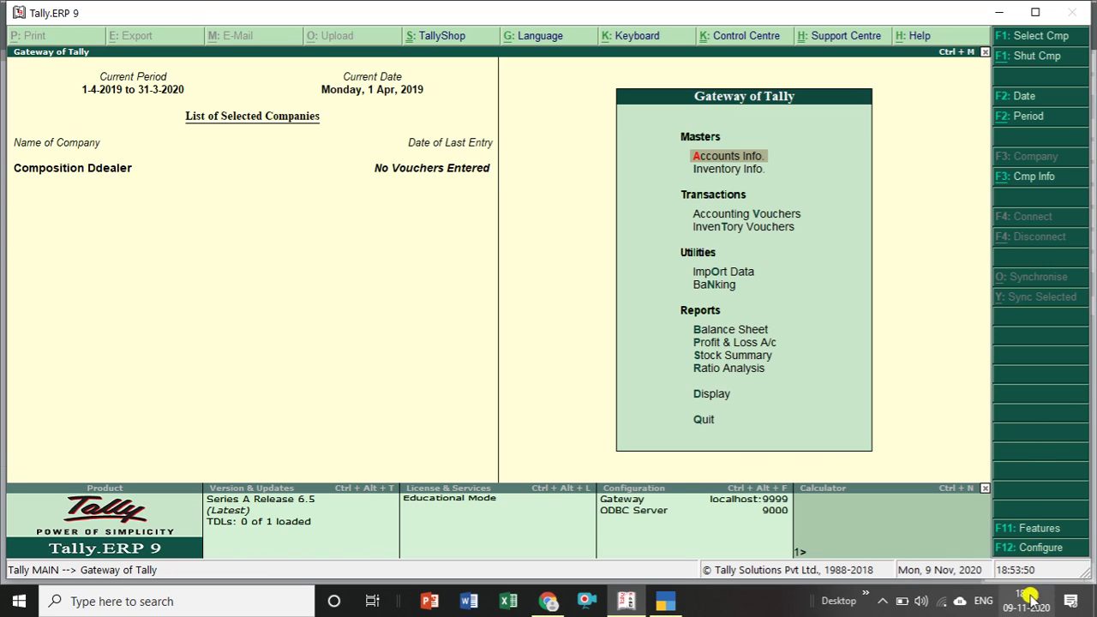
{"action": "left_click", "coordinate": [1033, 531]}
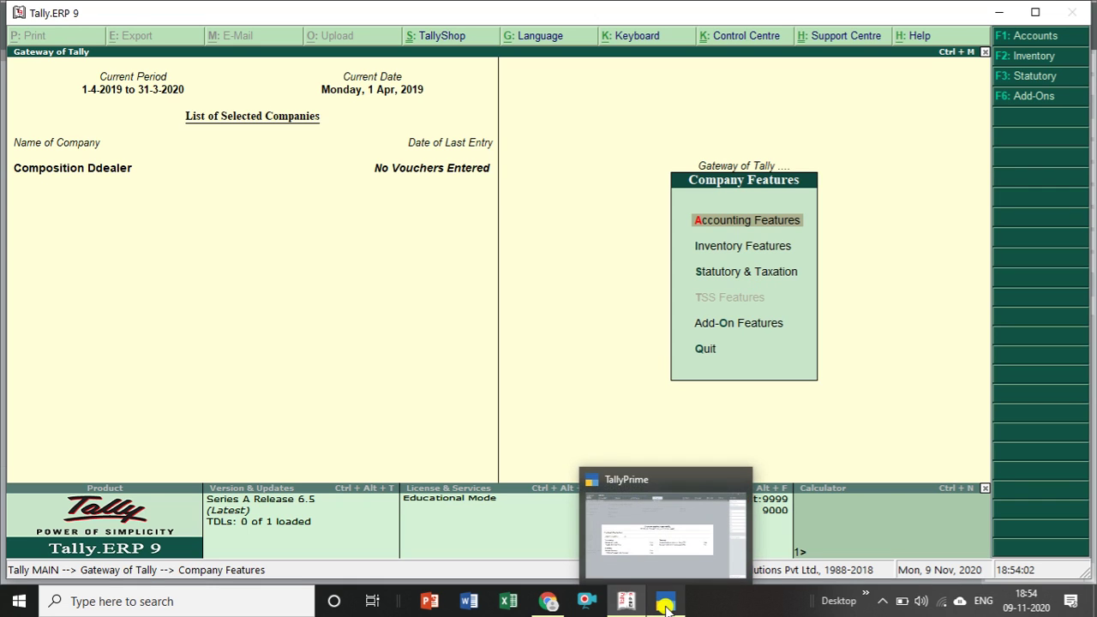
{"action": "left_click", "coordinate": [666, 606]}
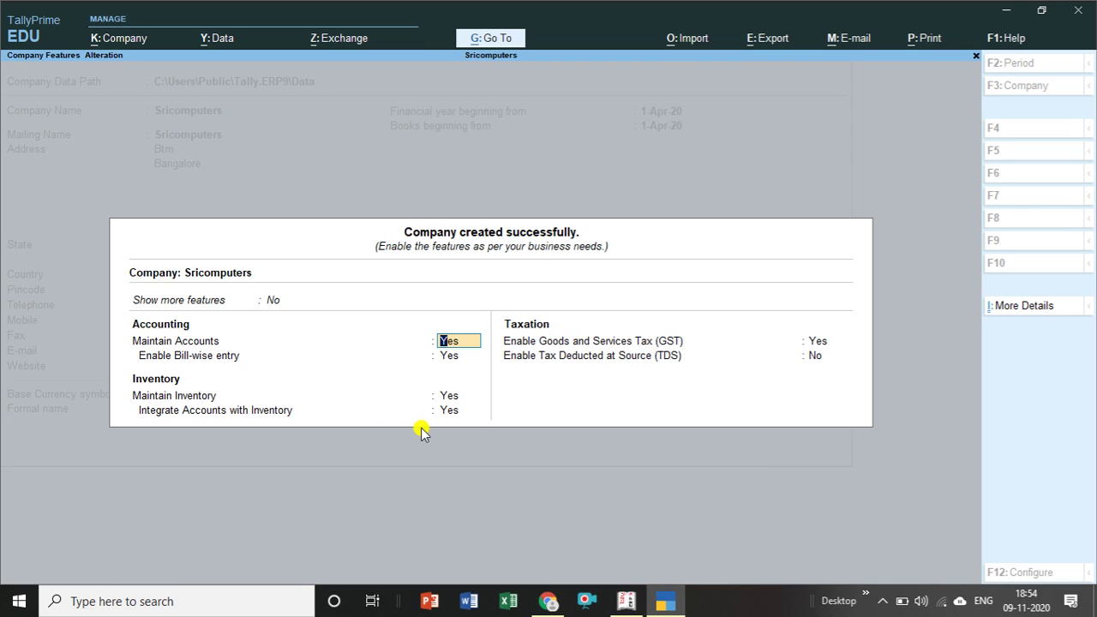
Keep Sricomputers' accounts, bill-wise and inventory settings, enabling GST with Karnataka regular-registration details accepted.
{"action": "key", "text": "Return"}
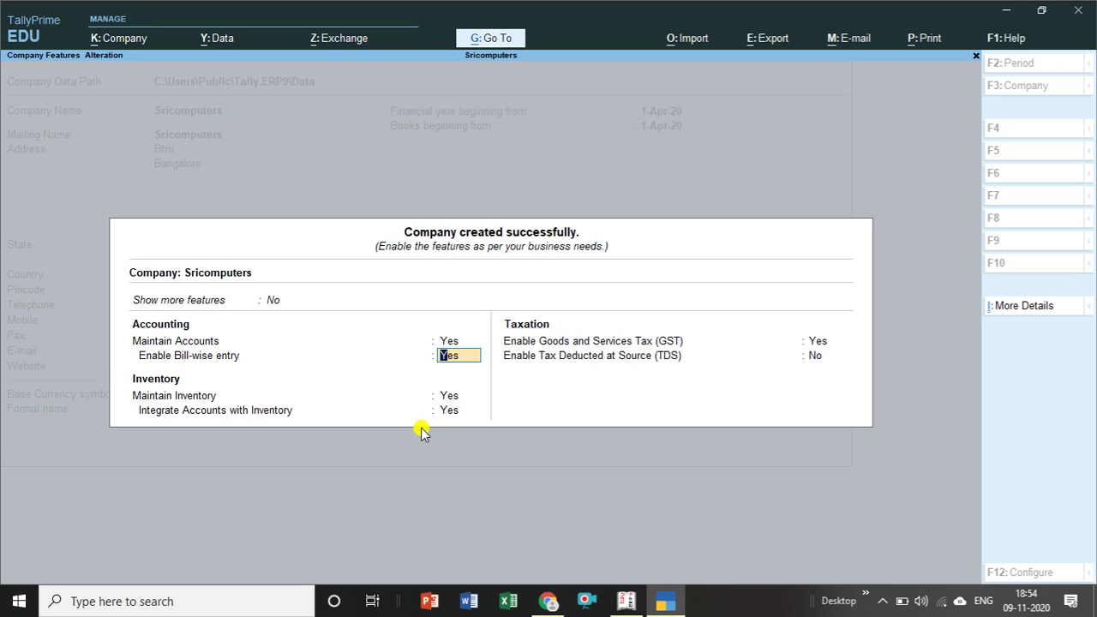
{"action": "key", "text": "Return"}
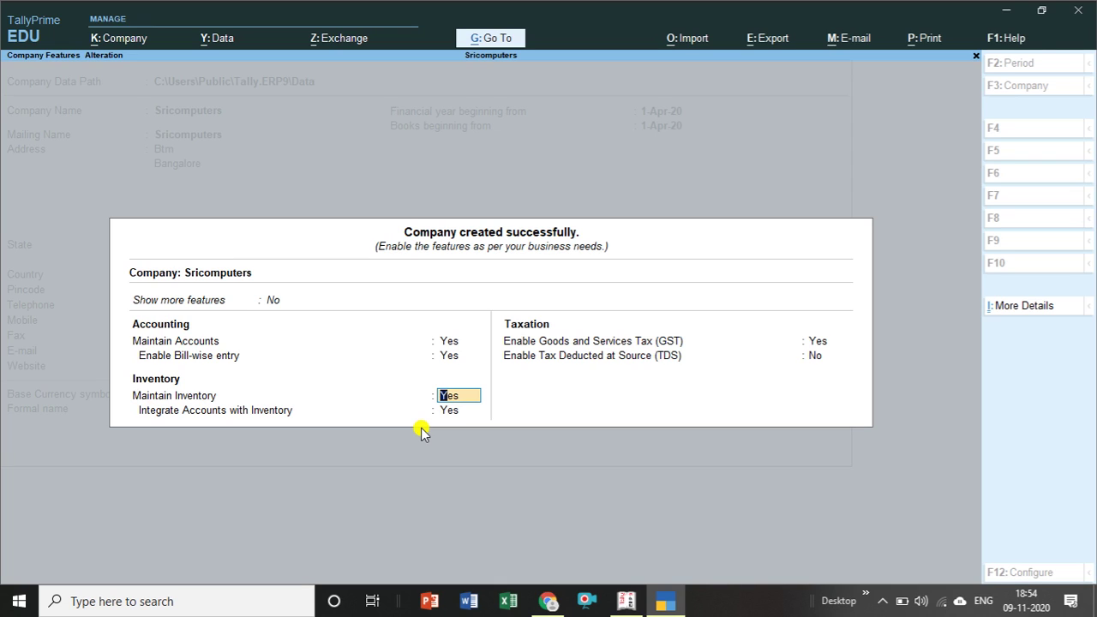
{"action": "key", "text": "Return"}
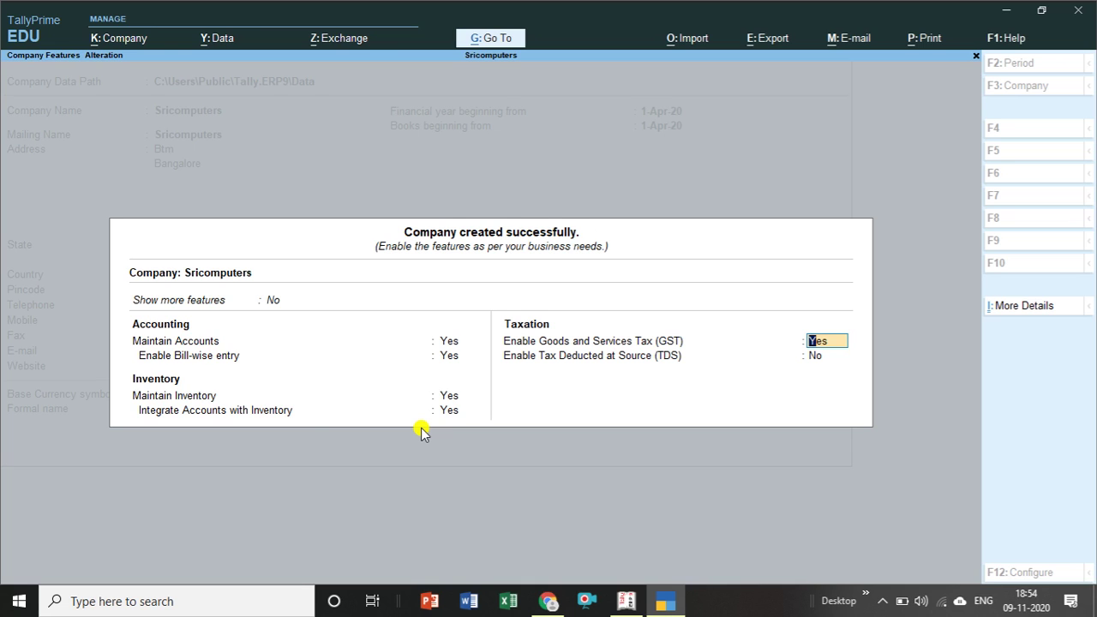
{"action": "key", "text": "Return"}
{"action": "key", "text": "BackSpace"}
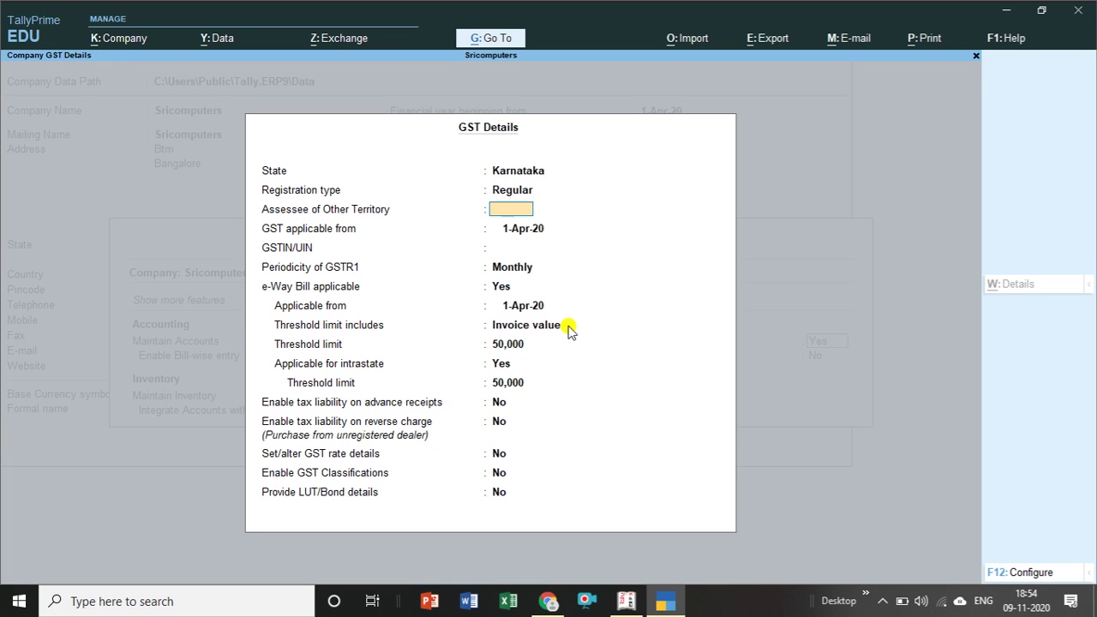
{"action": "key", "text": "ctrl+a"}
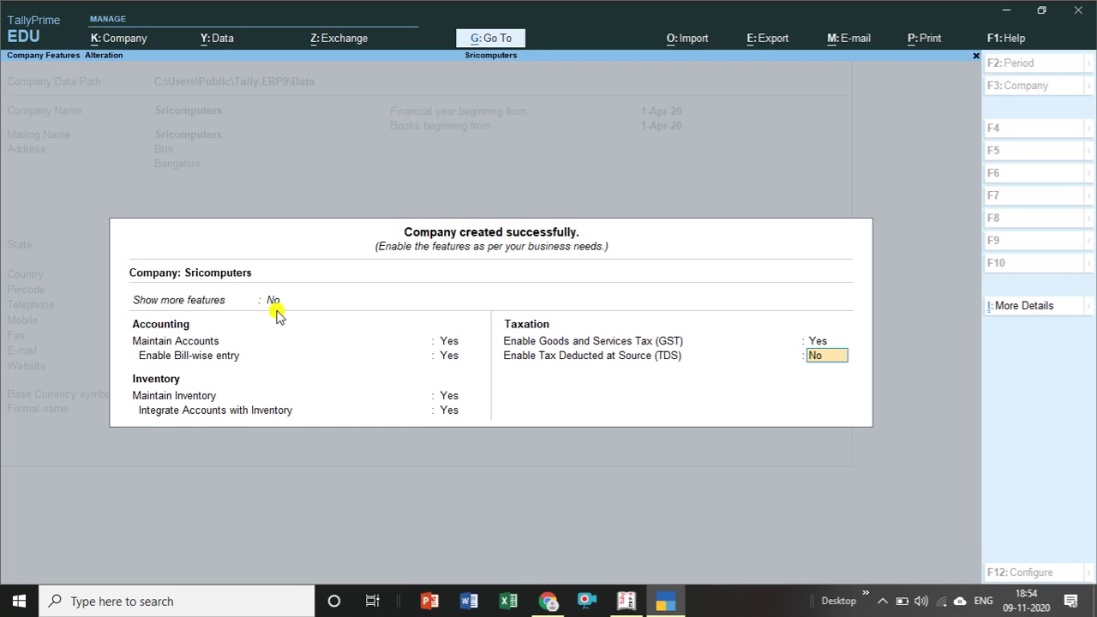
{"action": "left_click", "coordinate": [279, 307]}
Turn on Show more features and Show all features for Sricomputers, then quit to Gateway of Tally.
{"action": "key", "text": "Down"}
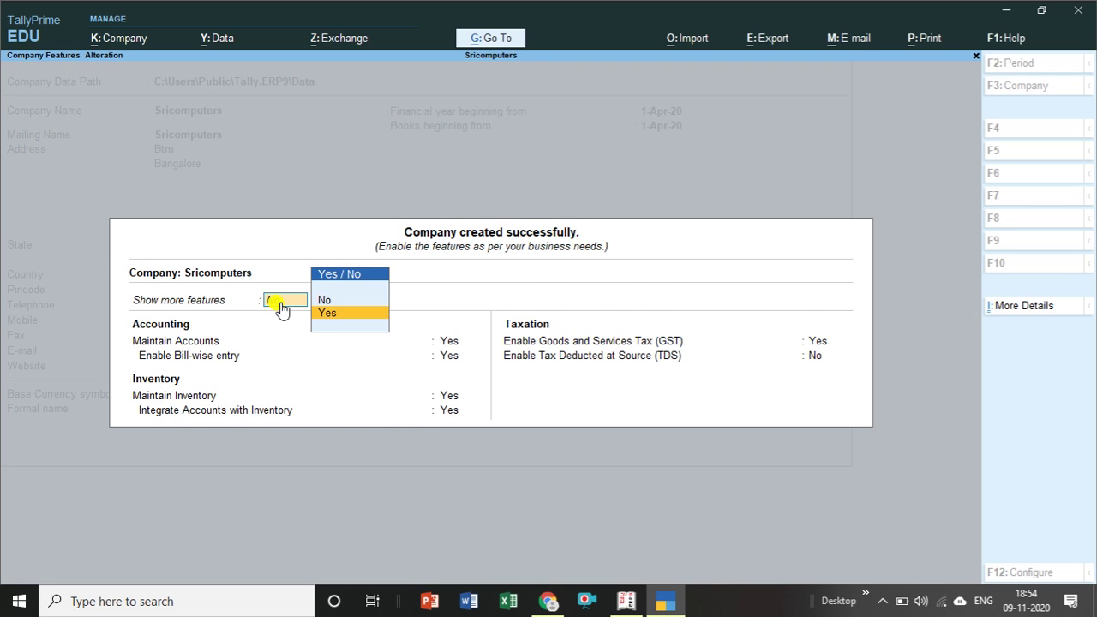
{"action": "key", "text": "Return"}
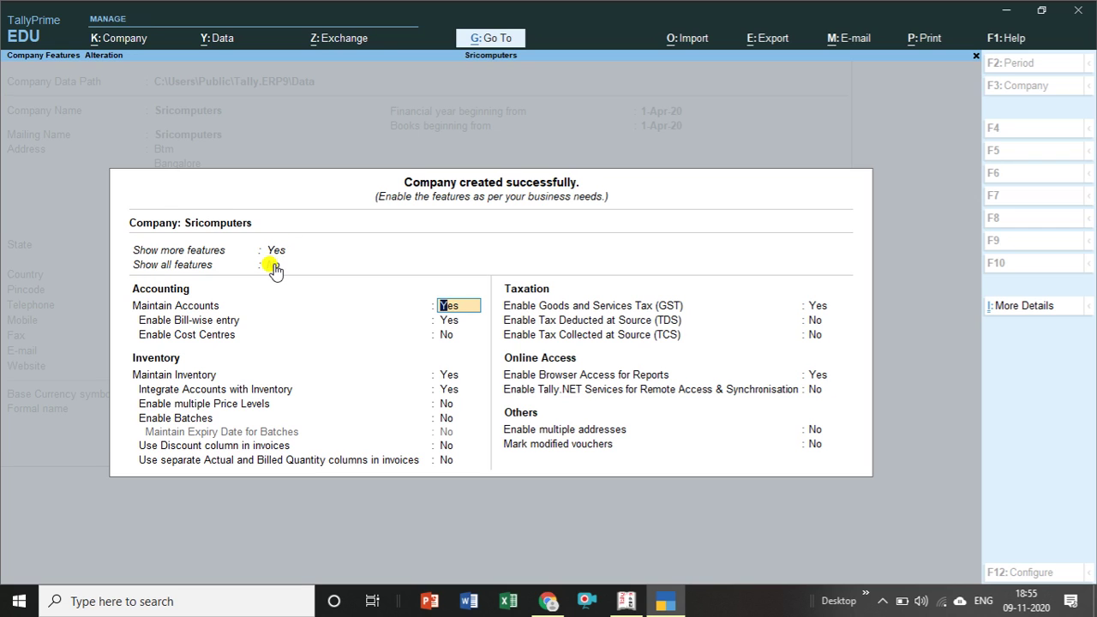
{"action": "left_click", "coordinate": [275, 267]}
{"action": "key", "text": "Down"}
{"action": "key", "text": "Return"}
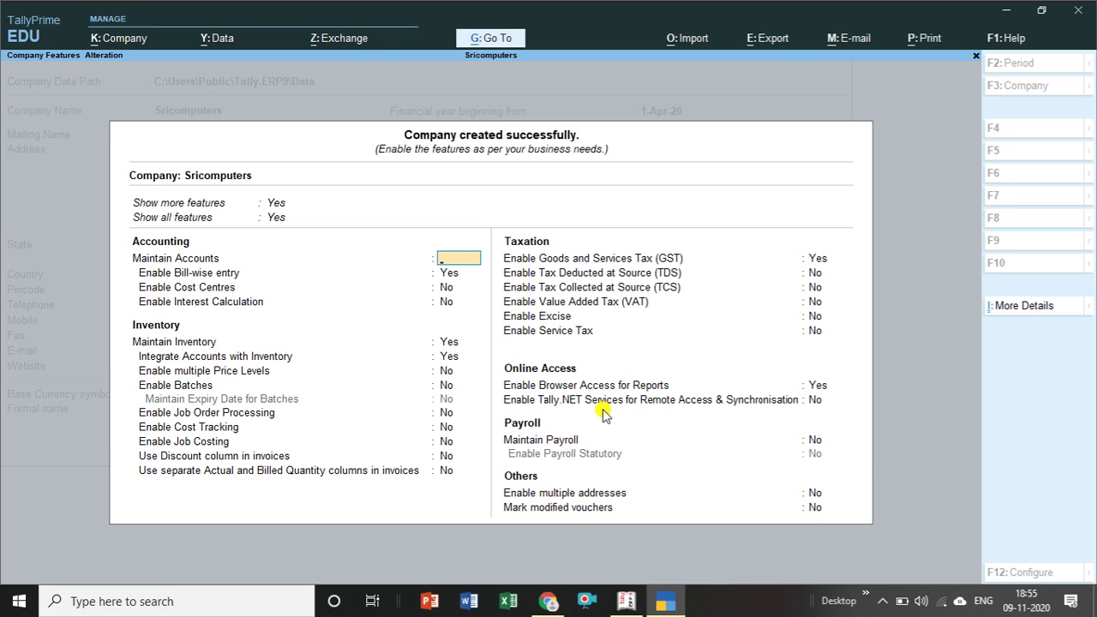
{"action": "key", "text": "Escape"}
{"action": "key", "text": "y"}
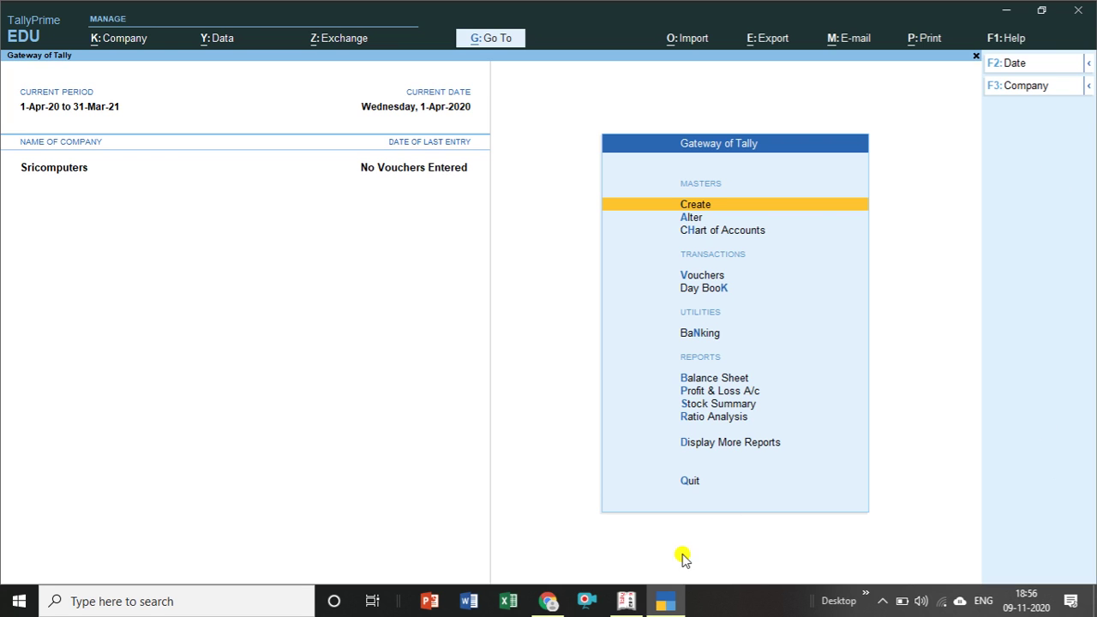
Return Tally.ERP 9 to its Gateway of Tally, then switch back to TallyPrime.
{"action": "mouse_move", "coordinate": [633, 606]}
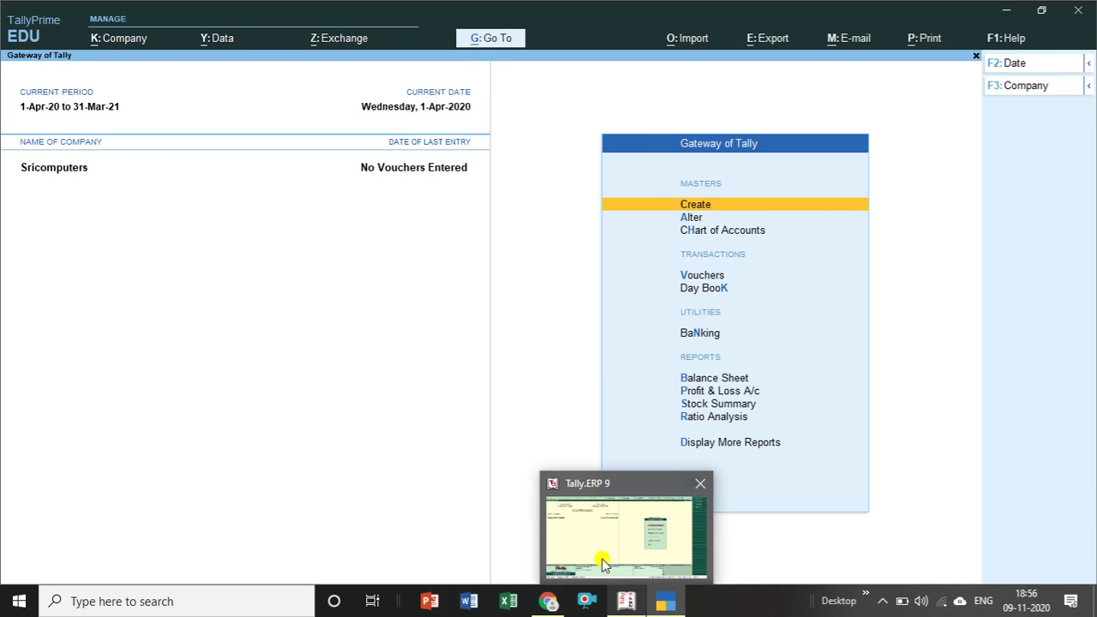
{"action": "left_click", "coordinate": [600, 558]}
{"action": "key", "text": "Escape"}
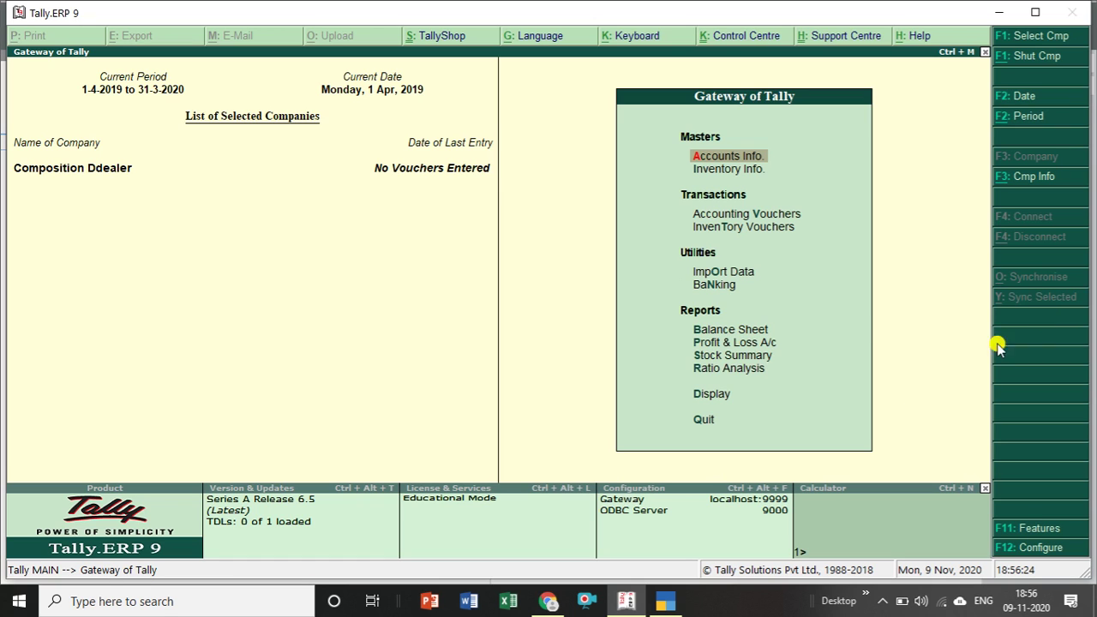
{"action": "left_click", "coordinate": [664, 604]}
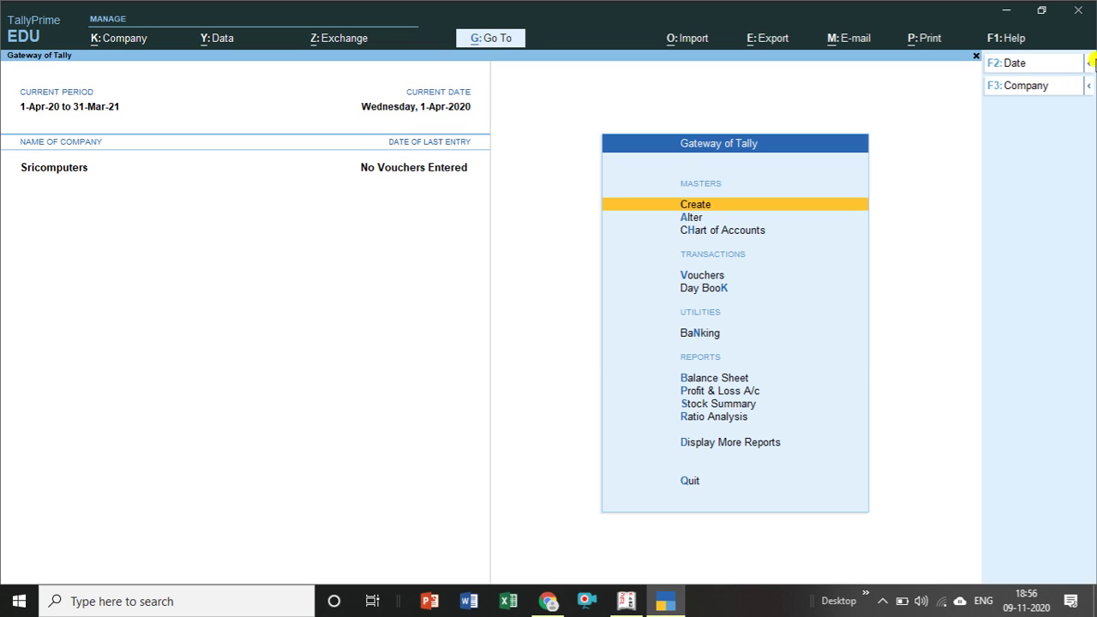
Compare TallyPrime's F2: Date period choices against Tally.ERP 9, then show the F3: Company options.
{"action": "left_click", "coordinate": [1087, 65]}
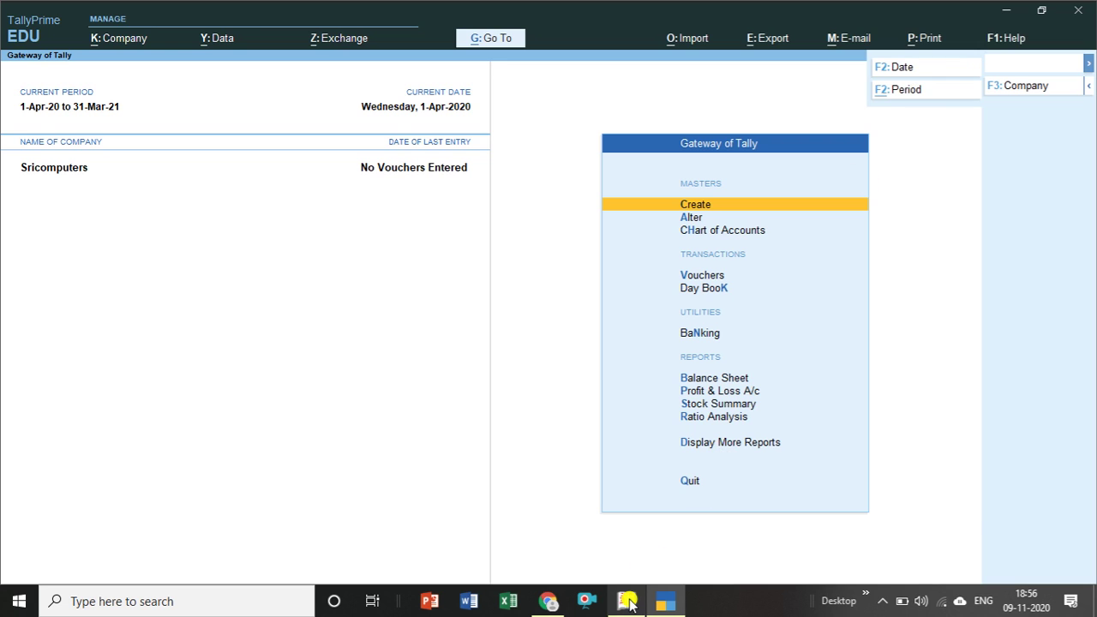
{"action": "left_click", "coordinate": [627, 602]}
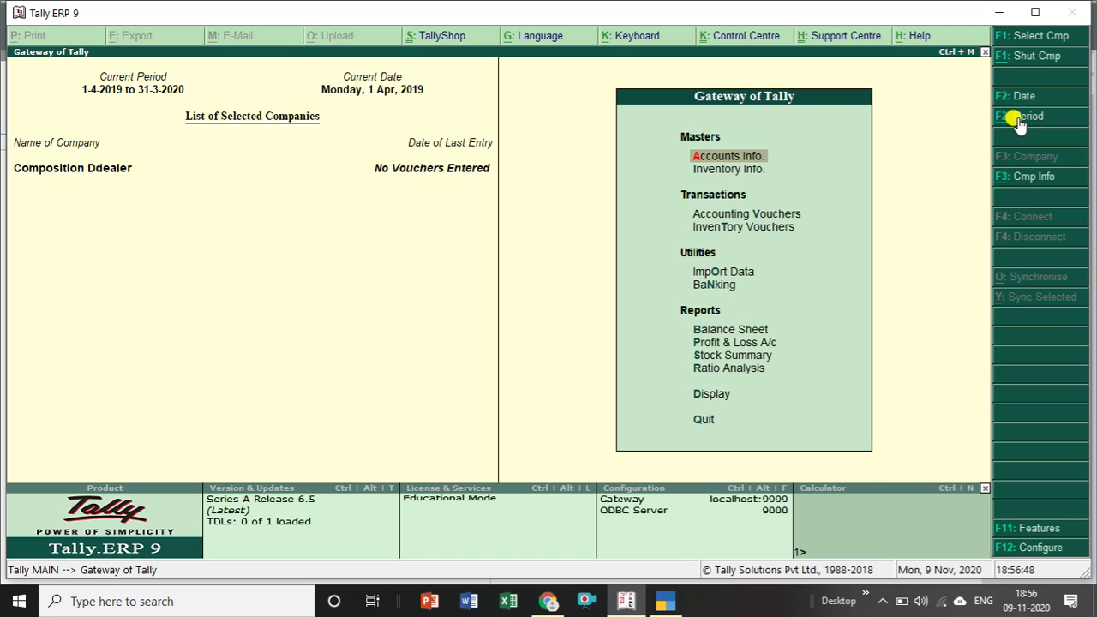
{"action": "left_click", "coordinate": [666, 601]}
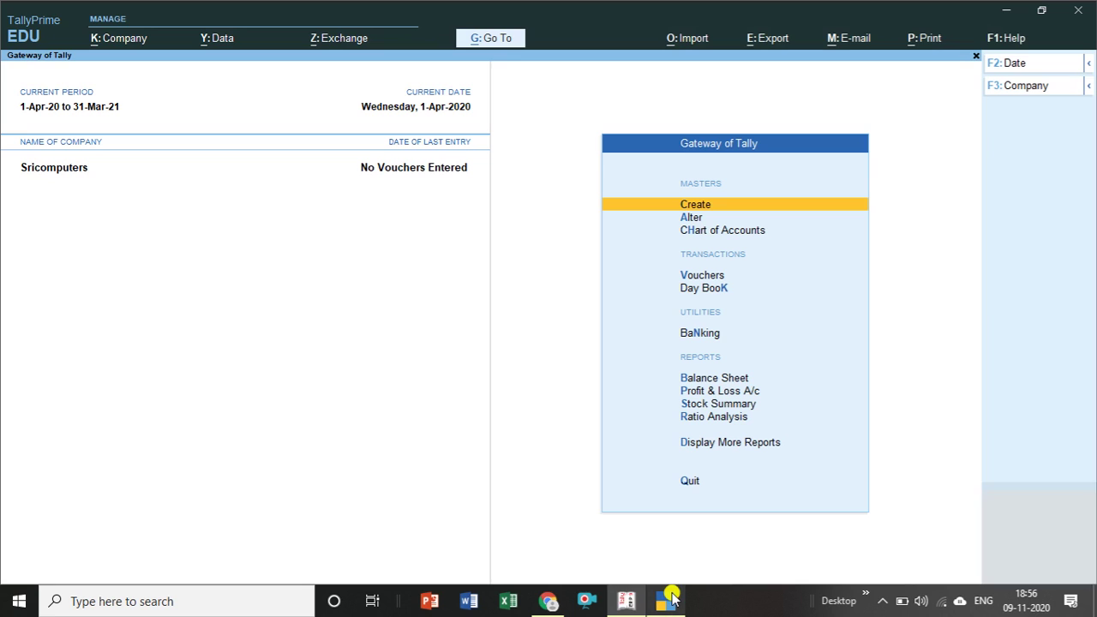
{"action": "left_click", "coordinate": [1087, 65]}
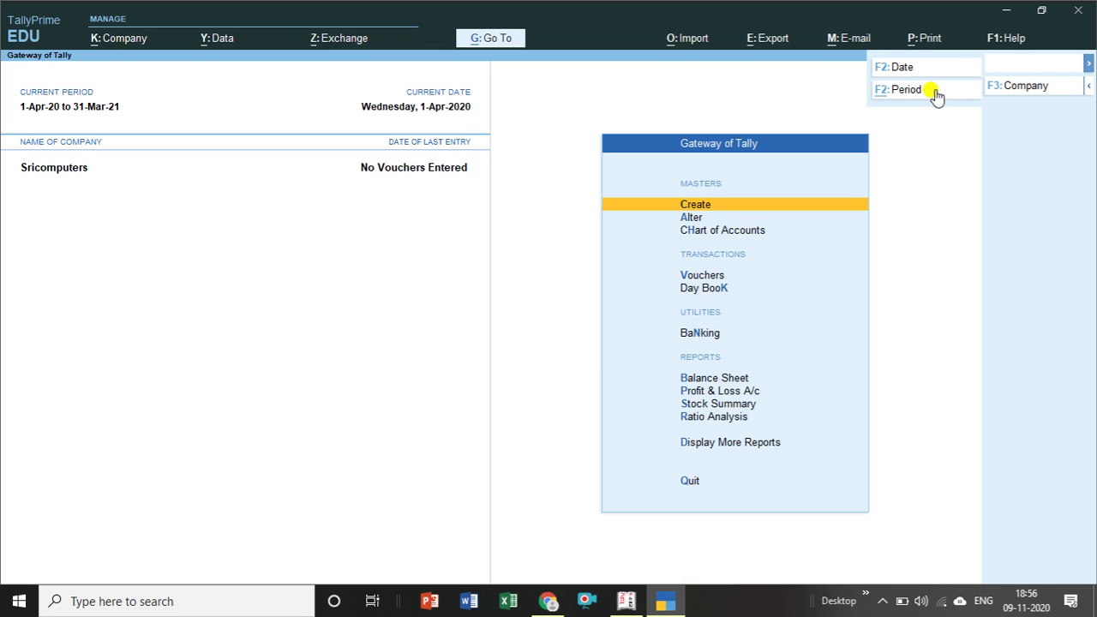
{"action": "left_click", "coordinate": [936, 147]}
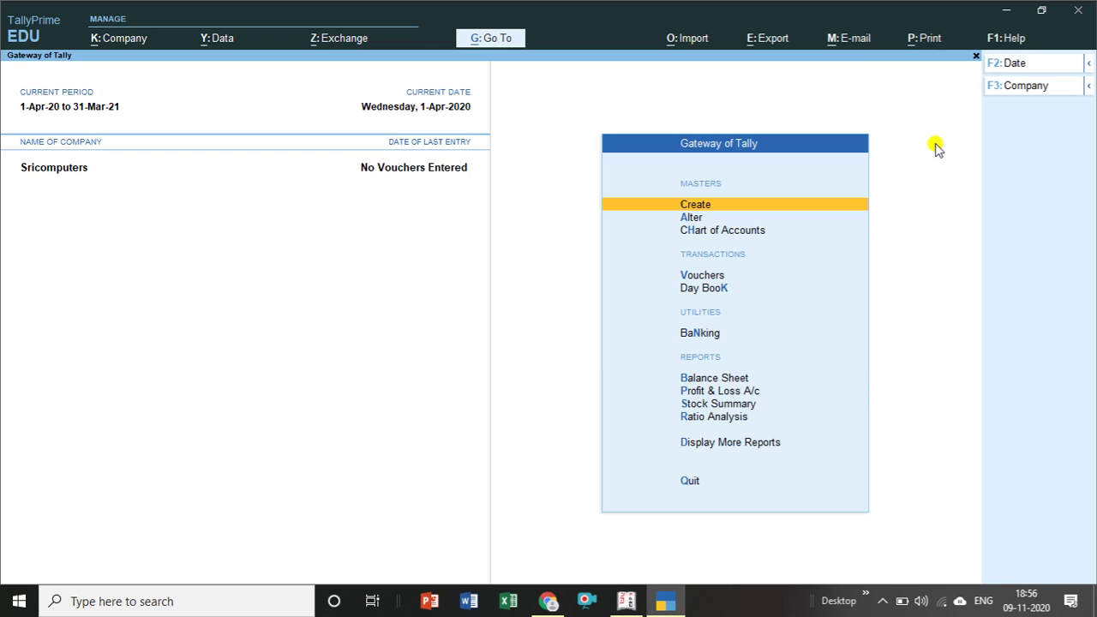
{"action": "left_click", "coordinate": [1084, 88]}
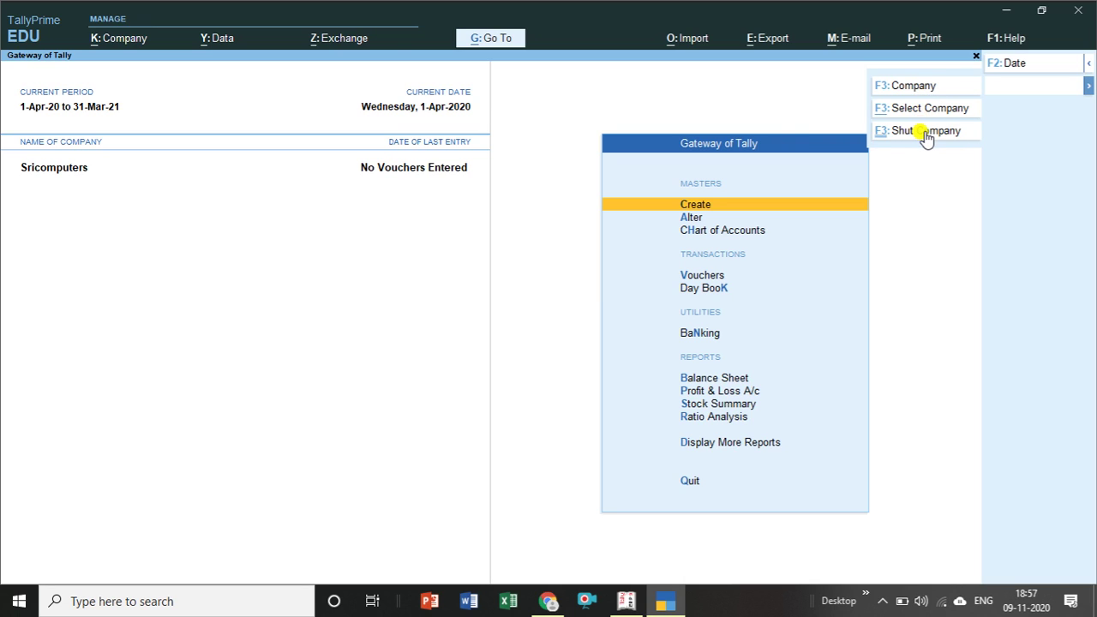
Open TallyPrime's Change Company list, close it, and bring Tally.ERP 9 to the front.
{"action": "left_click", "coordinate": [933, 84]}
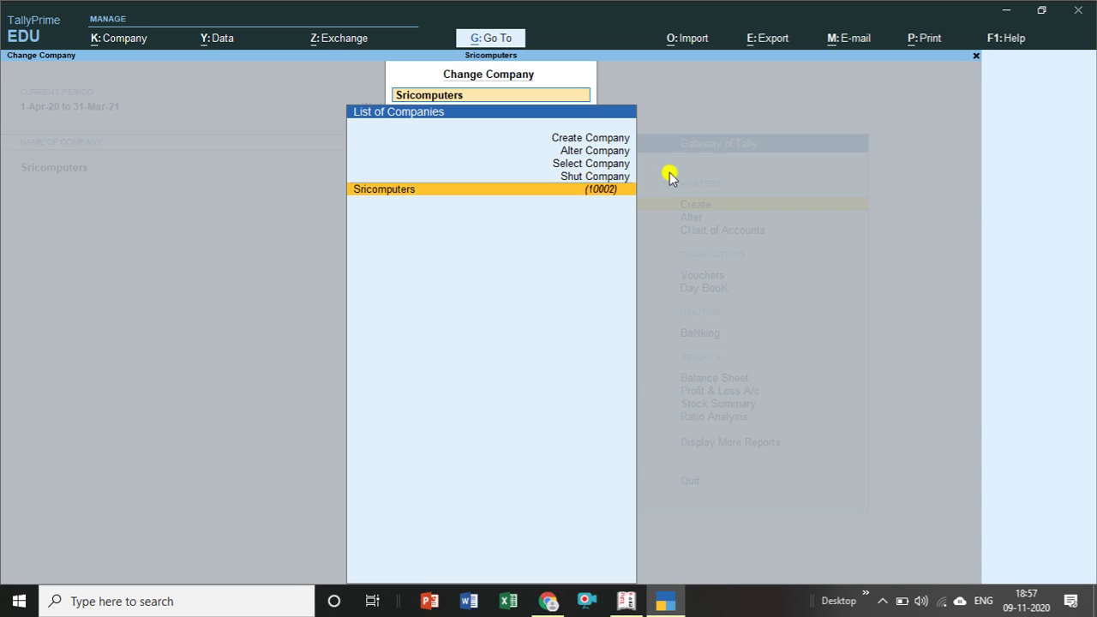
{"action": "key", "text": "Escape"}
{"action": "key", "text": "Escape"}
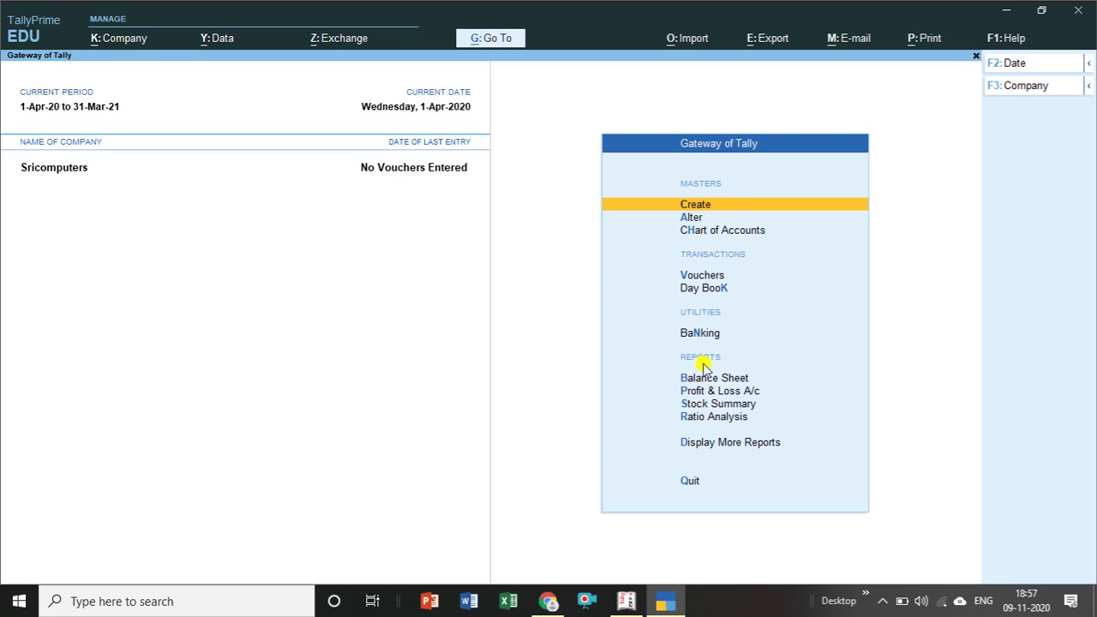
{"action": "left_click", "coordinate": [629, 602]}
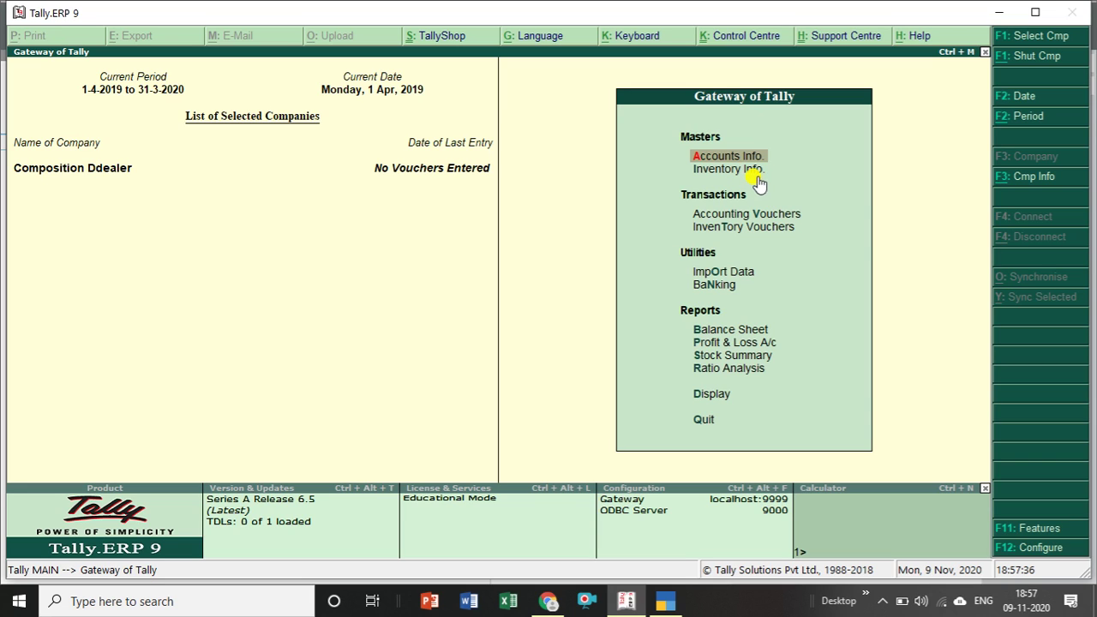
{"action": "key", "text": "Return"}
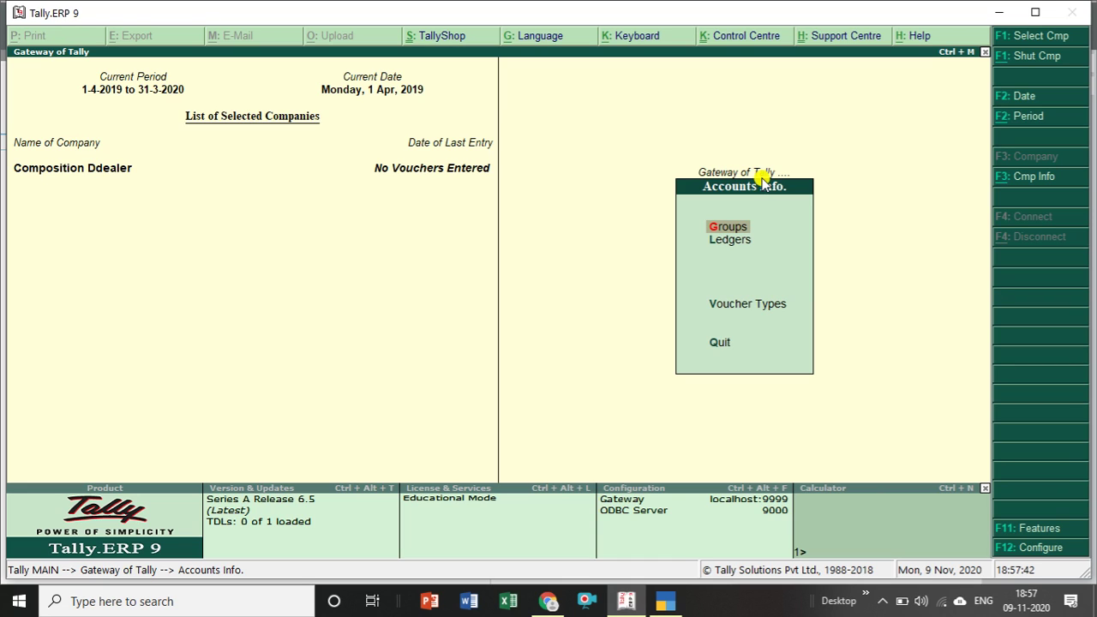
{"action": "key", "text": "Return"}
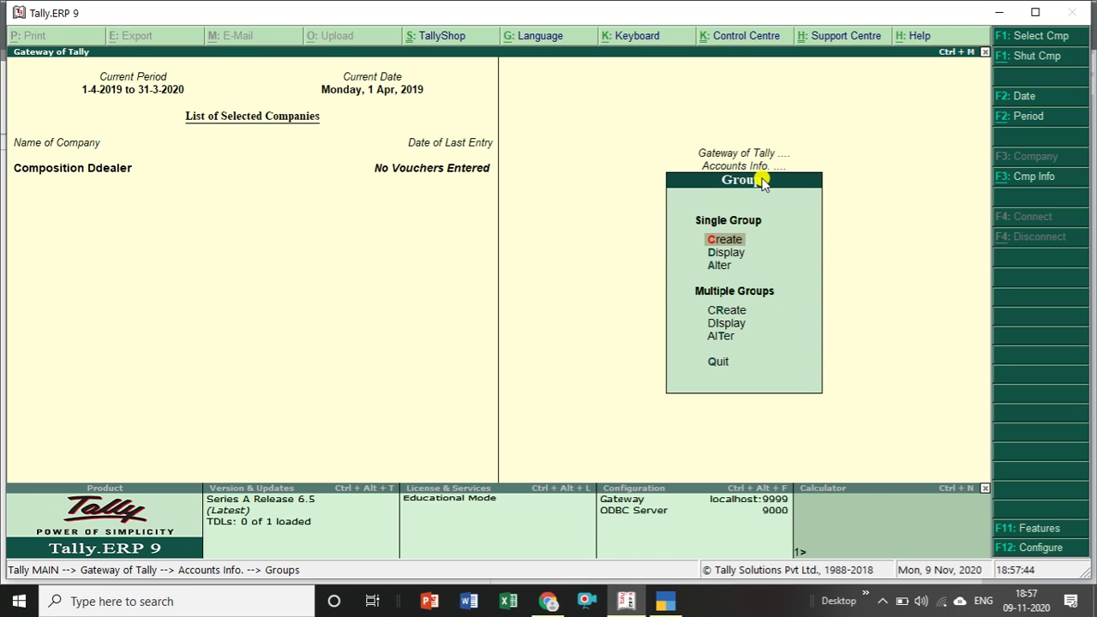
{"action": "key", "text": "Escape"}
{"action": "key", "text": "Escape"}
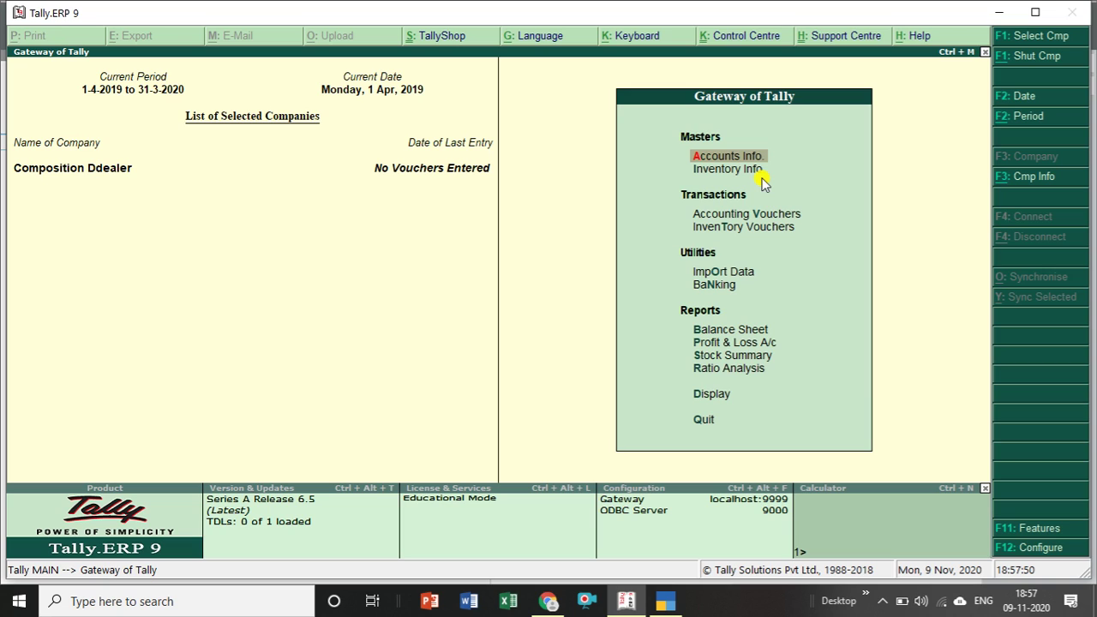
{"action": "key", "text": "Down"}
{"action": "key", "text": "Down"}
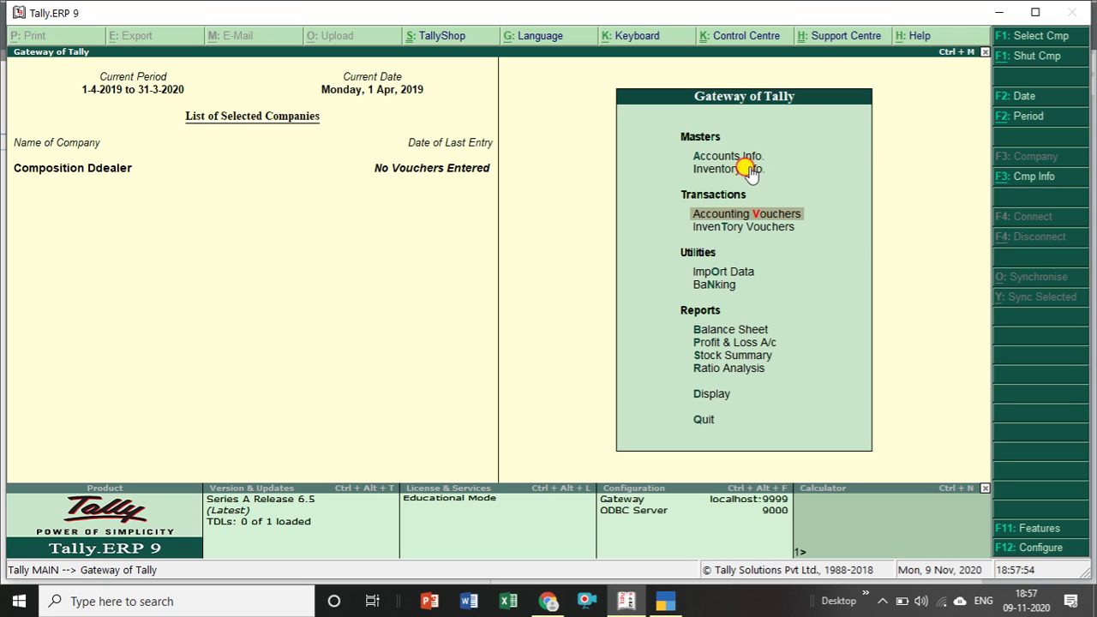
{"action": "left_click", "coordinate": [752, 171]}
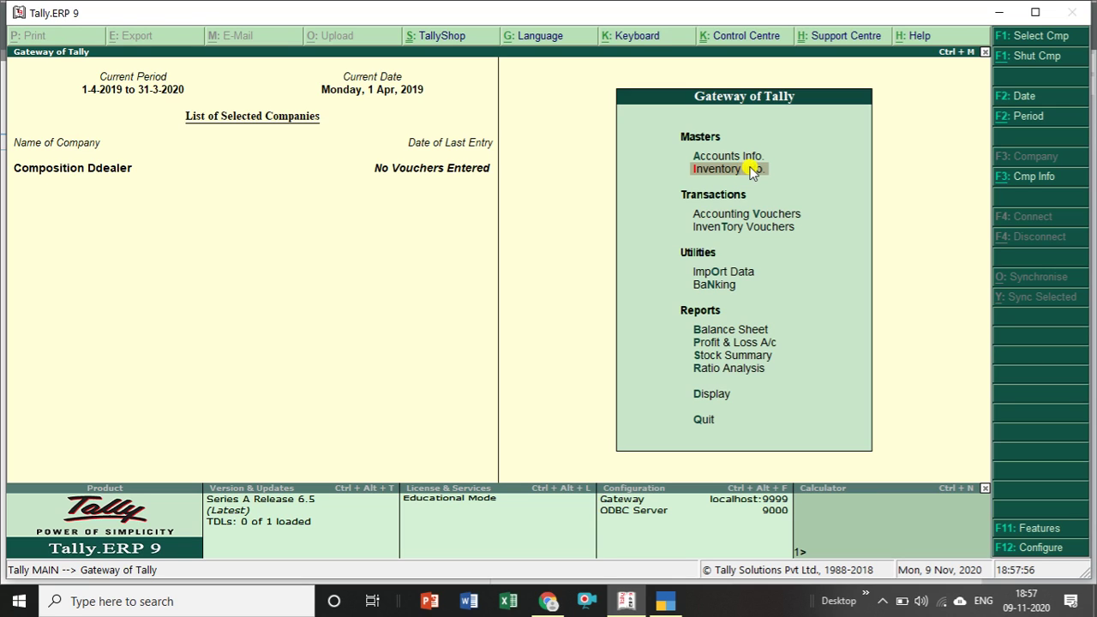
{"action": "left_click", "coordinate": [752, 172]}
{"action": "key", "text": "Escape"}
{"action": "key", "text": "Up"}
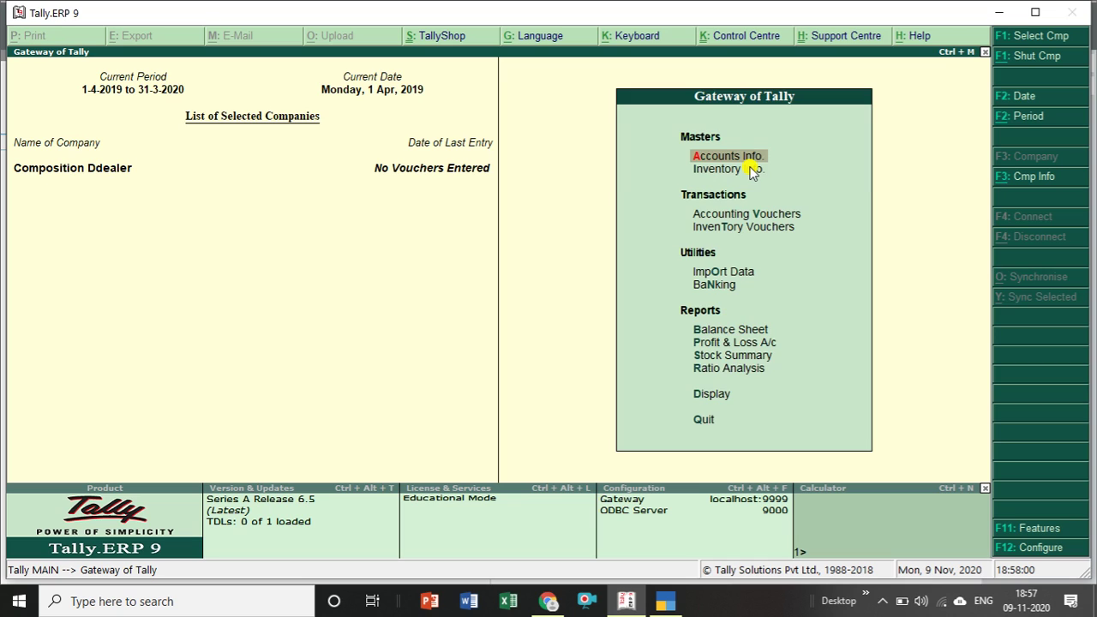
{"action": "key", "text": "Return"}
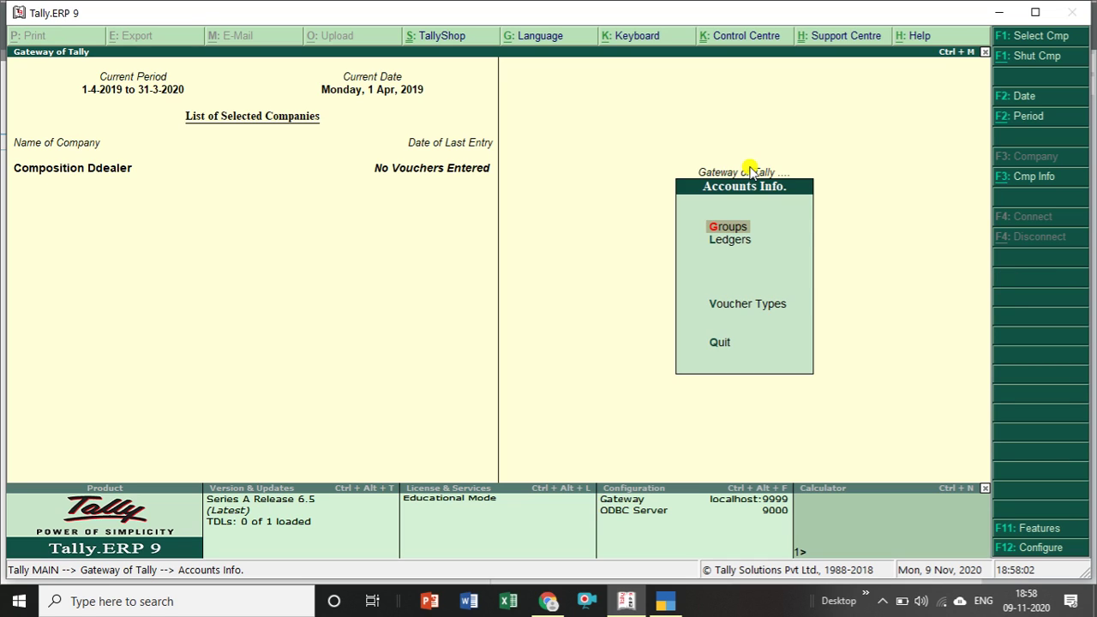
{"action": "key", "text": "Escape"}
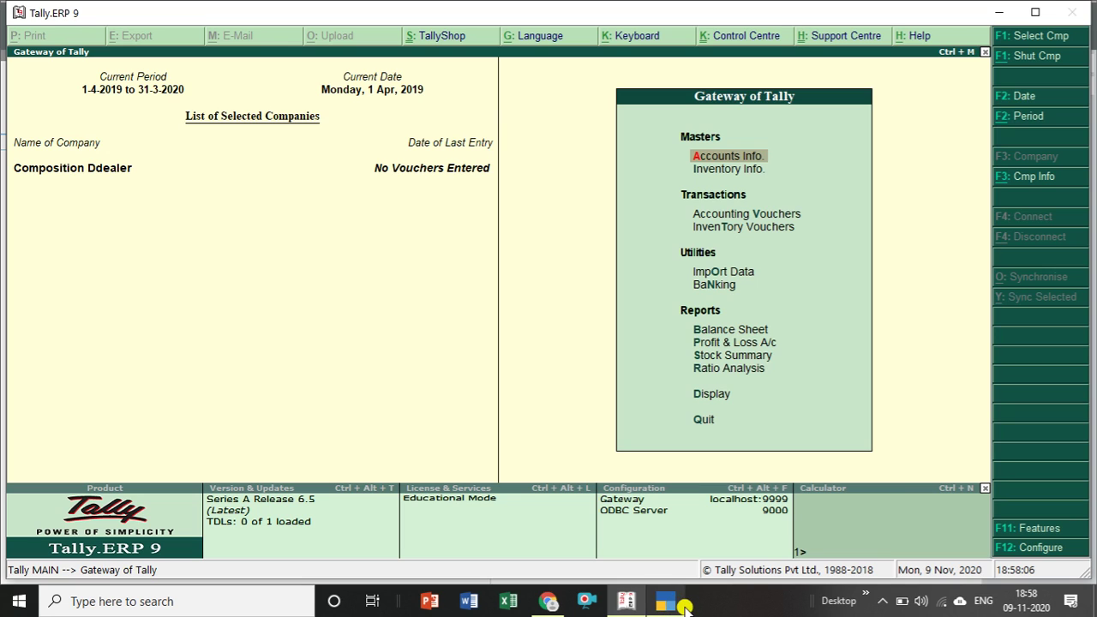
{"action": "left_click", "coordinate": [682, 605]}
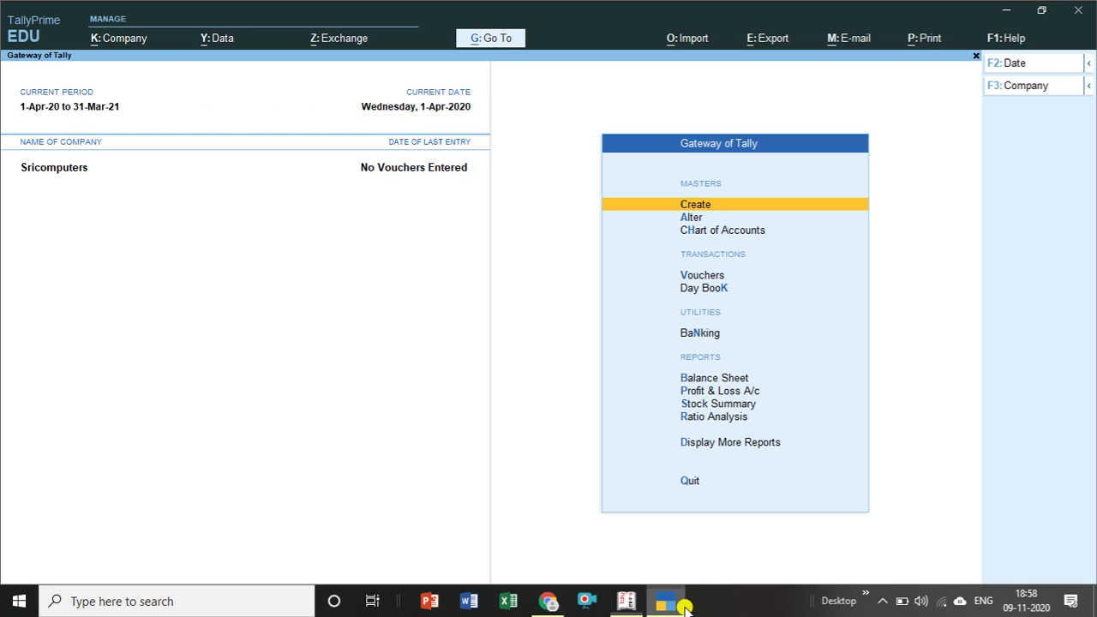
Browse TallyPrime's Master Creation list from Voucher Type to Currency, then close it and move to Alter.
{"action": "left_click", "coordinate": [693, 206]}
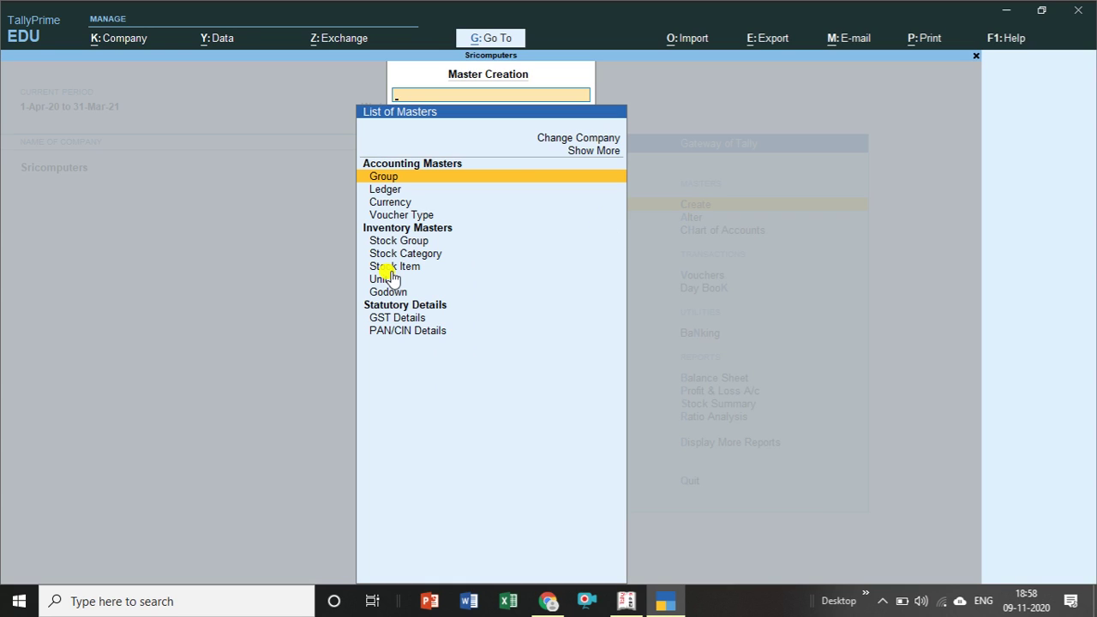
{"action": "key", "text": "Down"}
{"action": "key", "text": "Down"}
{"action": "key", "text": "Down"}
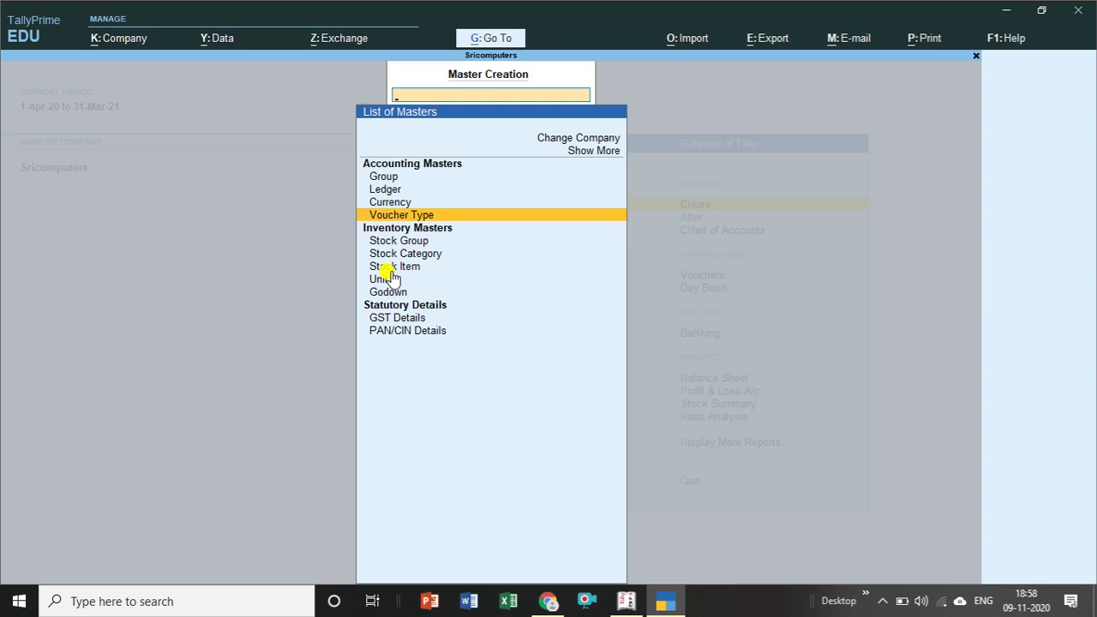
{"action": "key", "text": "Down"}
{"action": "key", "text": "Down"}
{"action": "key", "text": "Down"}
{"action": "key", "text": "Down"}
{"action": "key", "text": "Down"}
{"action": "key", "text": "Down"}
{"action": "key", "text": "Down"}
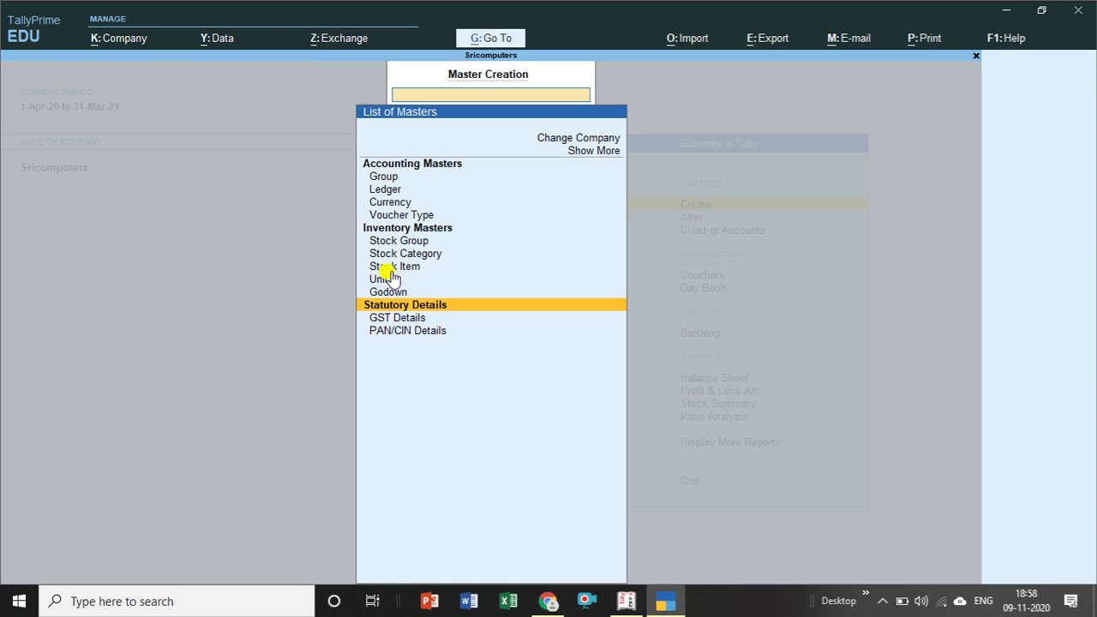
{"action": "key", "text": "Up"}
{"action": "key", "text": "Up"}
{"action": "key", "text": "Up"}
{"action": "key", "text": "Up"}
{"action": "key", "text": "Up"}
{"action": "key", "text": "Up"}
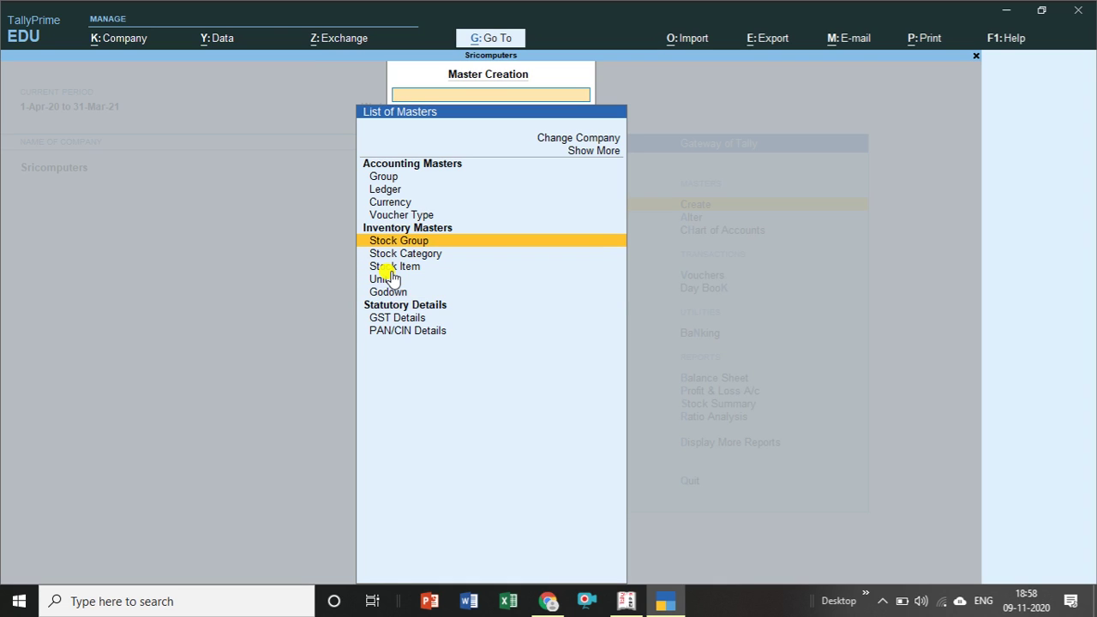
{"action": "key", "text": "Up"}
{"action": "key", "text": "Up"}
{"action": "key", "text": "Down"}
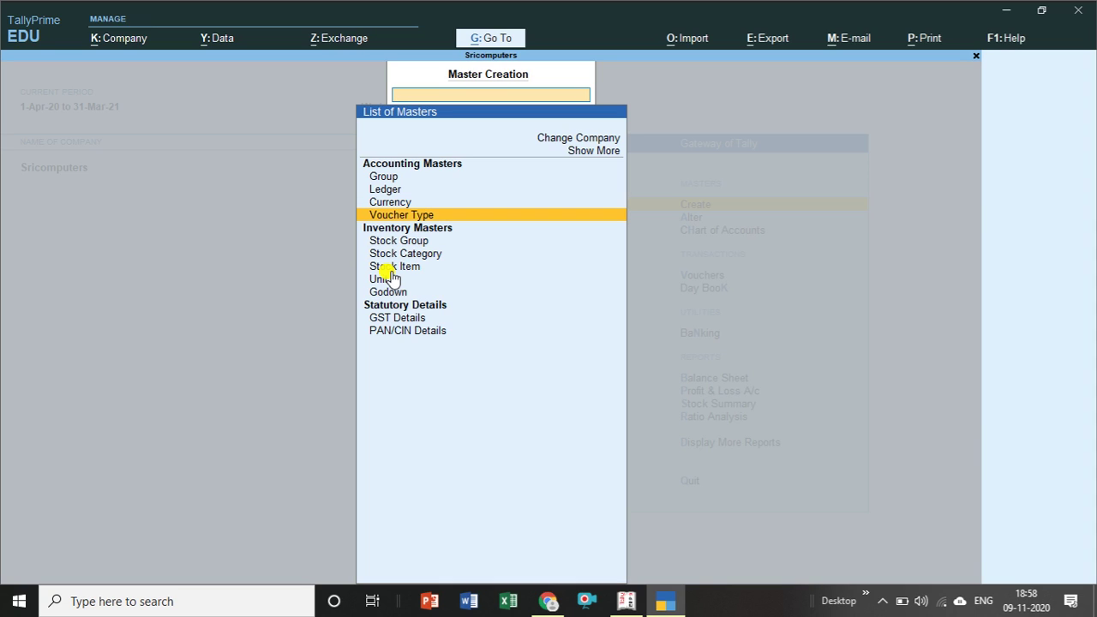
{"action": "key", "text": "Up"}
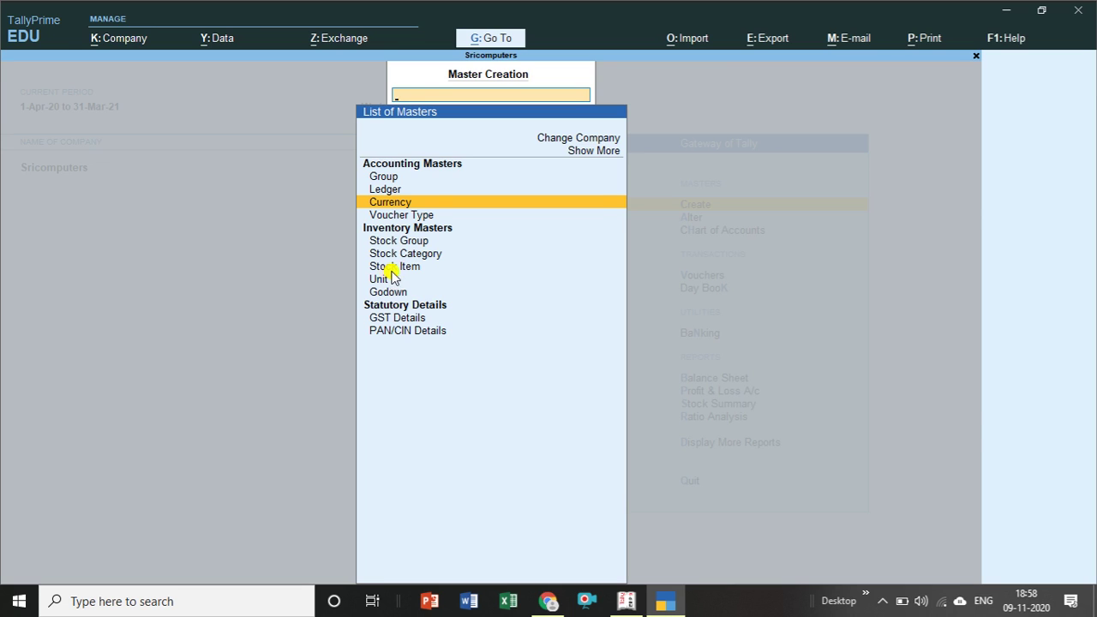
{"action": "key", "text": "Escape"}
{"action": "key", "text": "Down"}
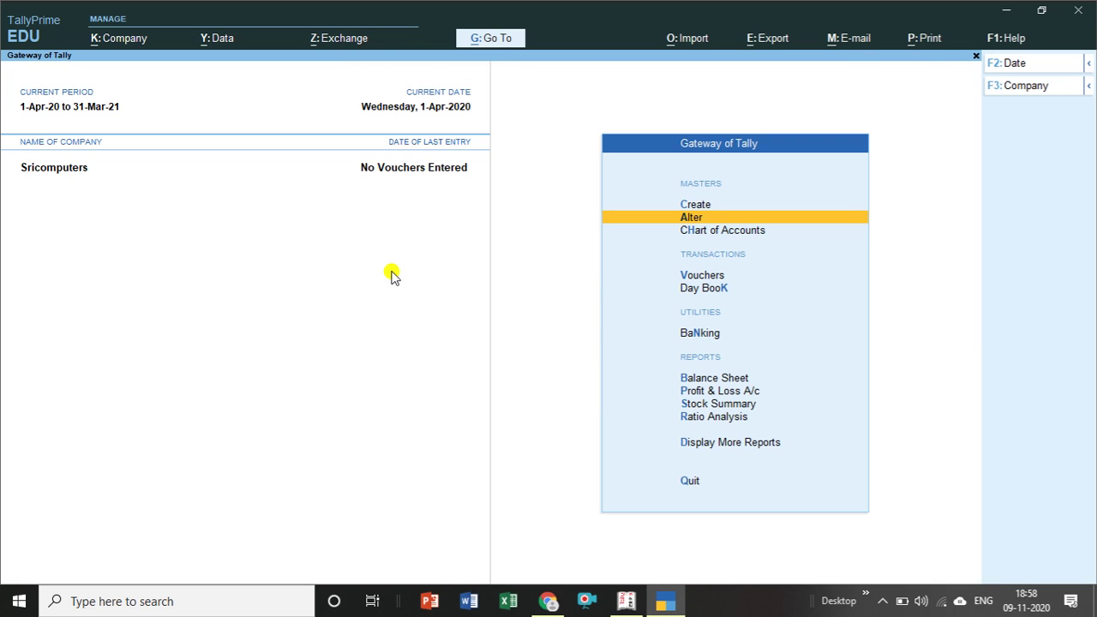
{"action": "key", "text": "Return"}
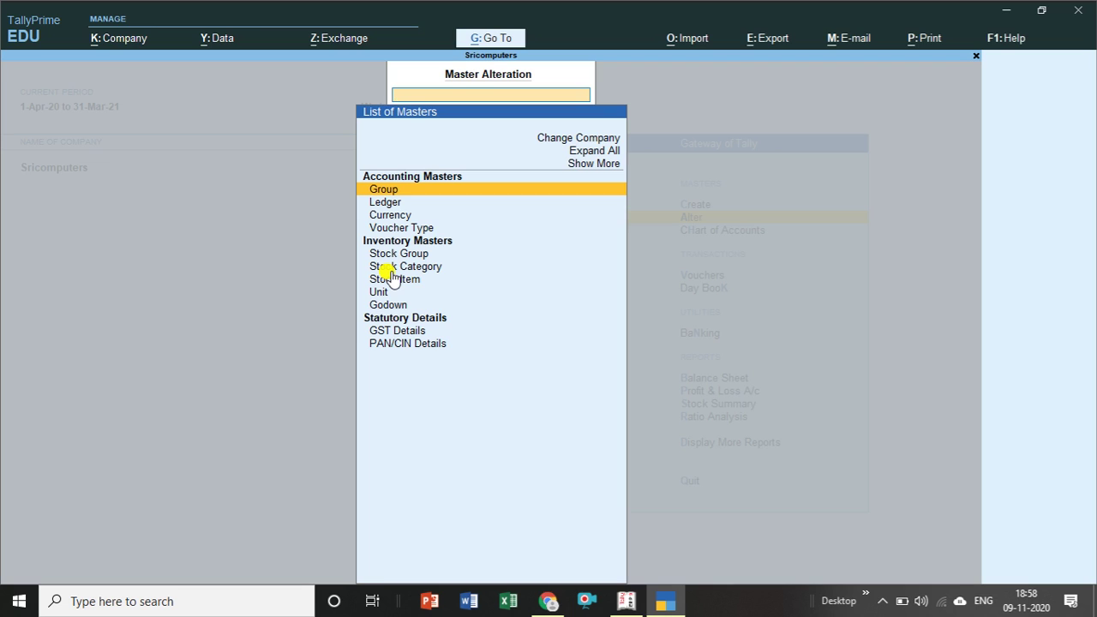
{"action": "key", "text": "Escape"}
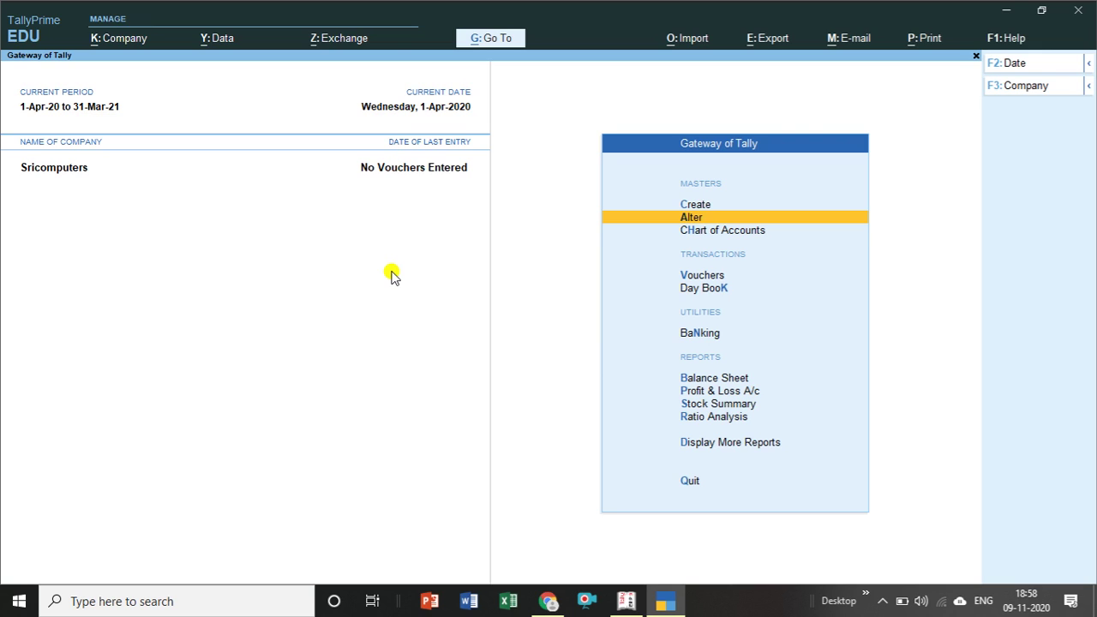
{"action": "key", "text": "Down"}
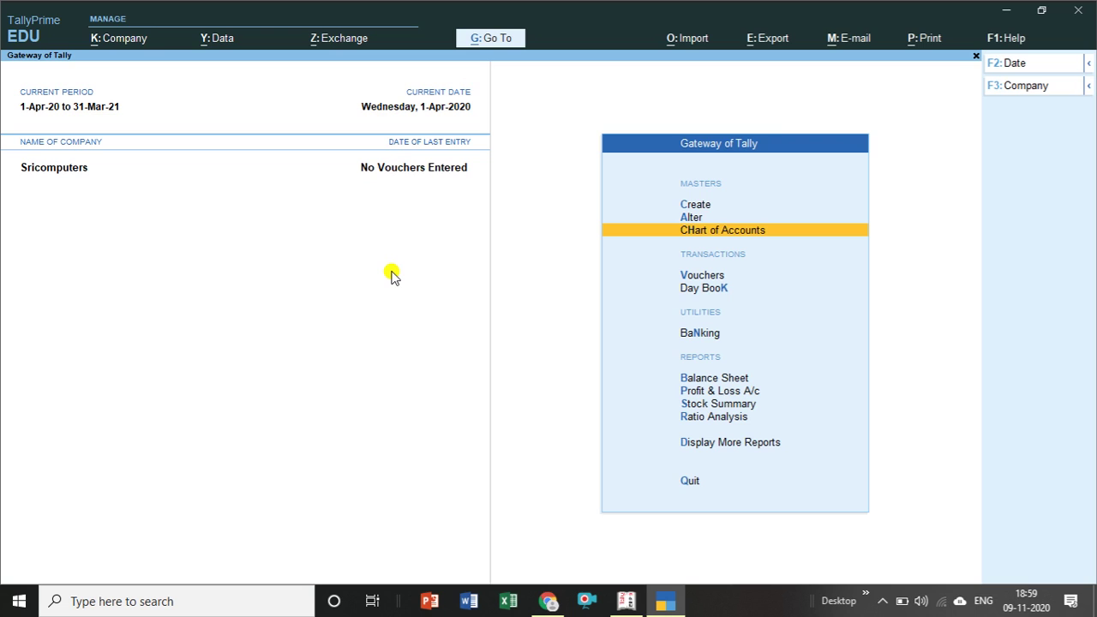
Open Chart of Accounts and view the Groups, Ledgers and Voucher Types lists in turn.
{"action": "key", "text": "Return"}
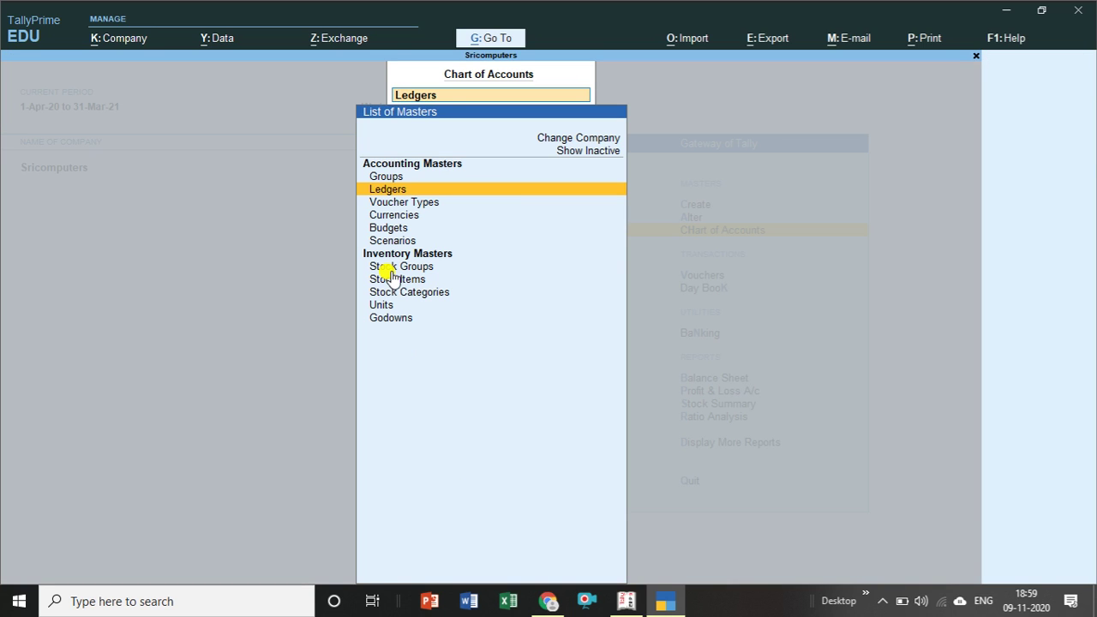
{"action": "key", "text": "Up"}
{"action": "key", "text": "Return"}
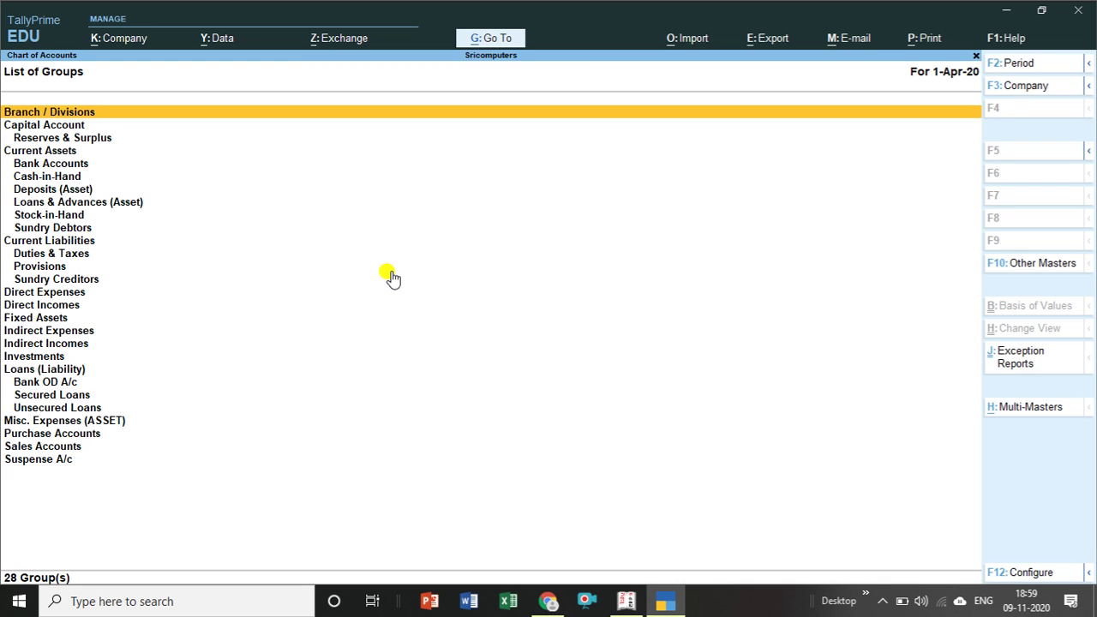
{"action": "key", "text": "Escape"}
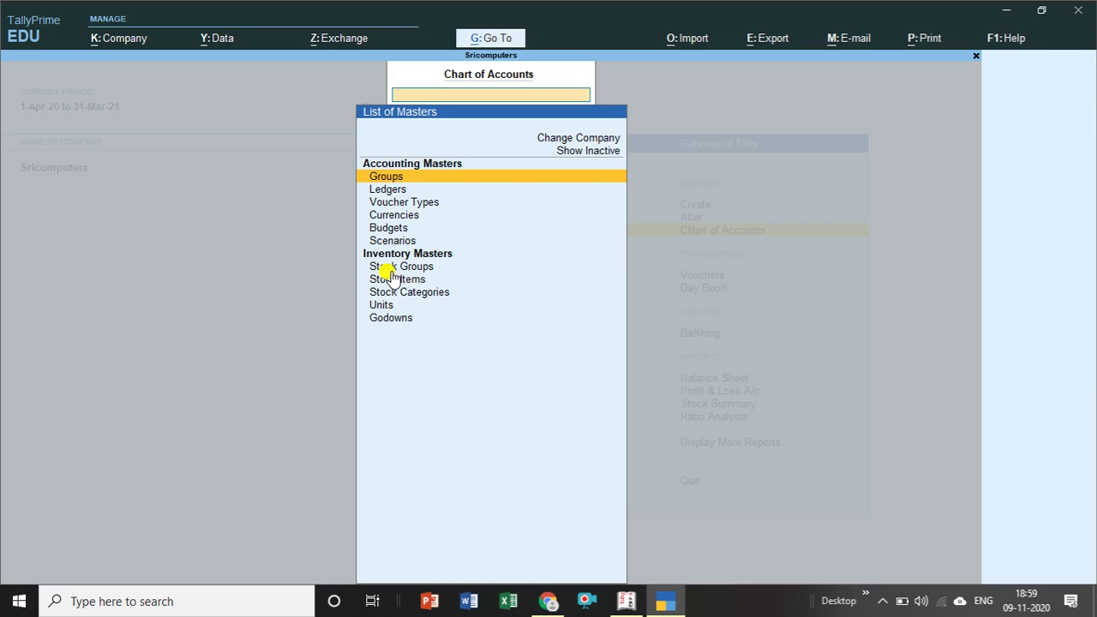
{"action": "key", "text": "Down"}
{"action": "key", "text": "Return"}
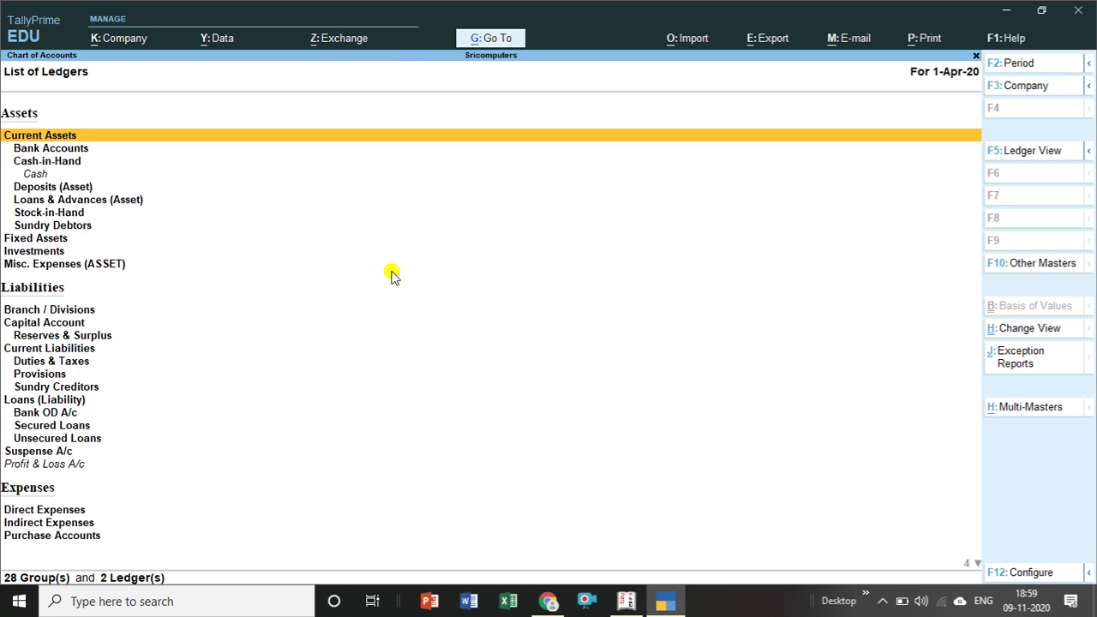
{"action": "key", "text": "Escape"}
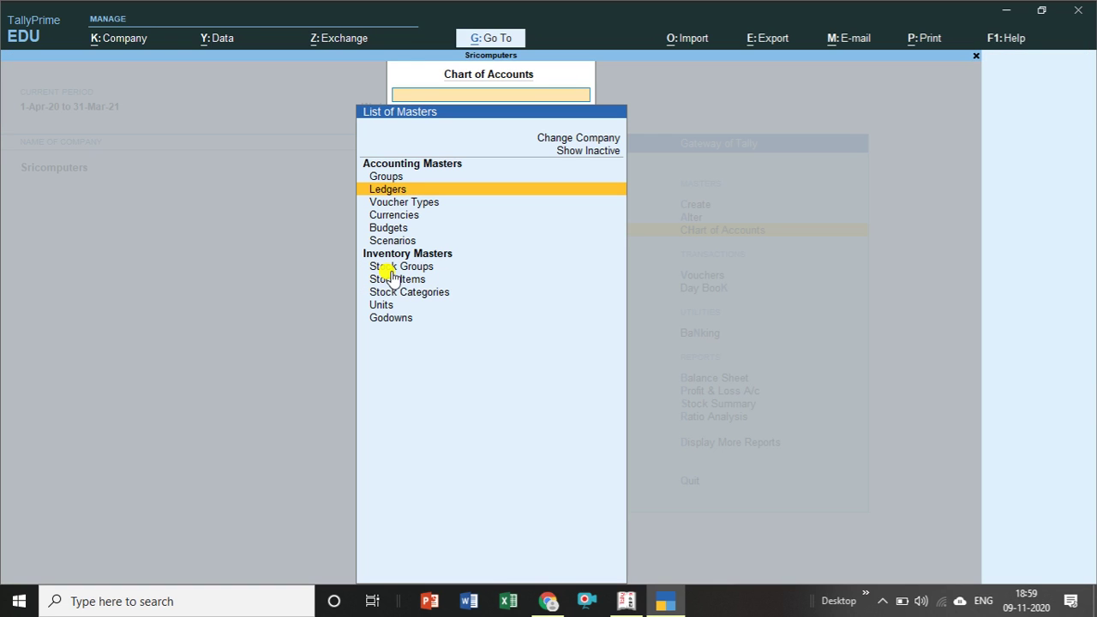
{"action": "key", "text": "Down"}
{"action": "key", "text": "Return"}
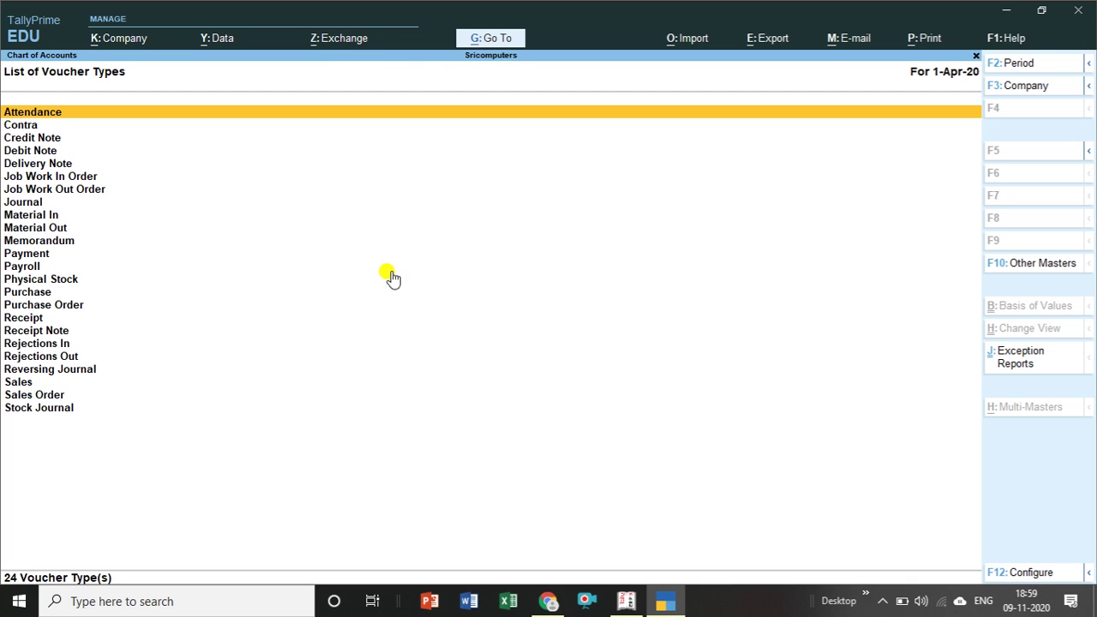
{"action": "key", "text": "Escape"}
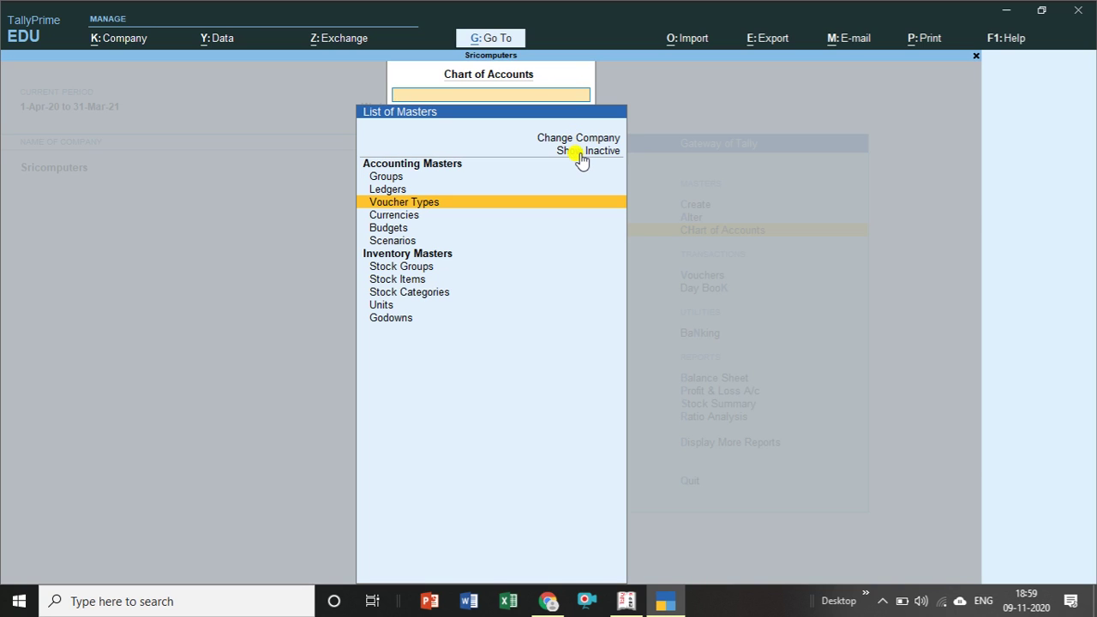
Show then hide inactive masters in Chart of Accounts, and close it to Gateway of Tally.
{"action": "left_click", "coordinate": [580, 156]}
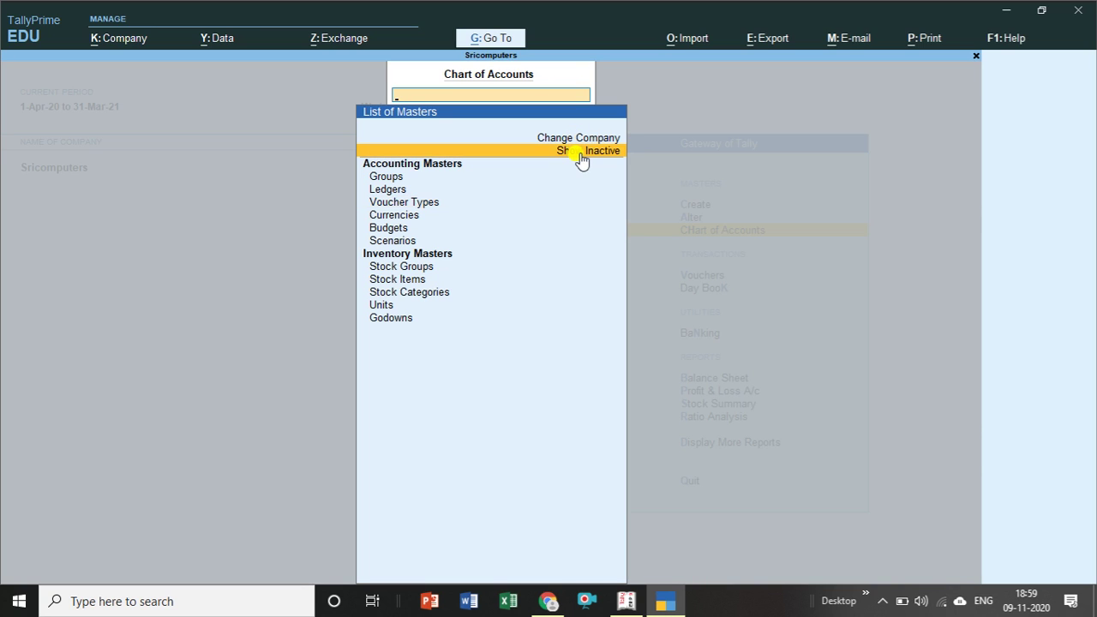
{"action": "left_click", "coordinate": [581, 156]}
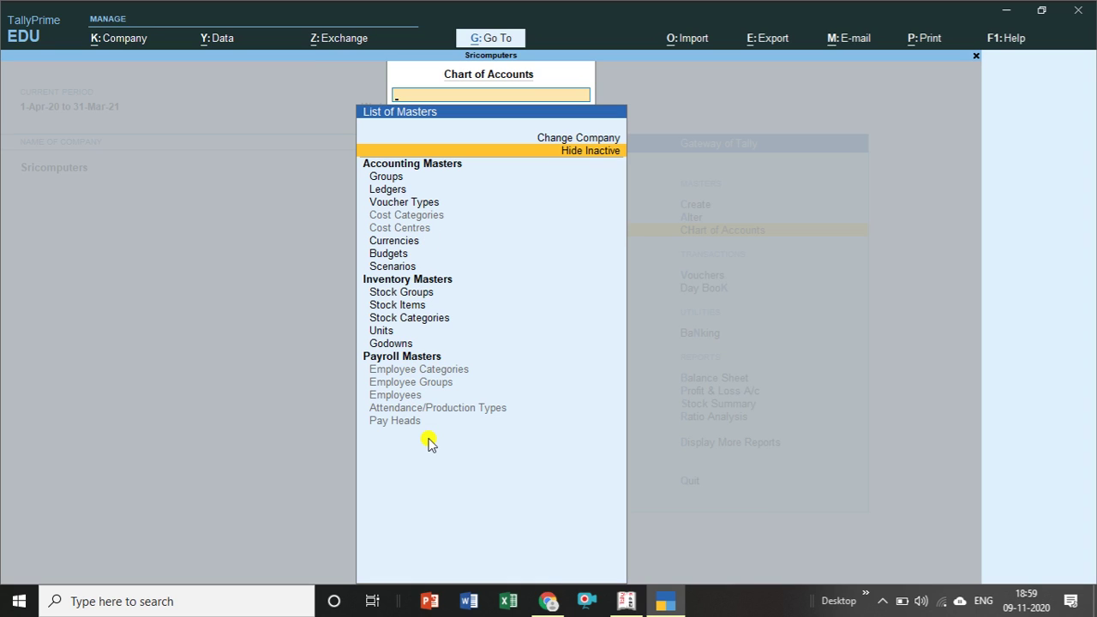
{"action": "left_click", "coordinate": [590, 153]}
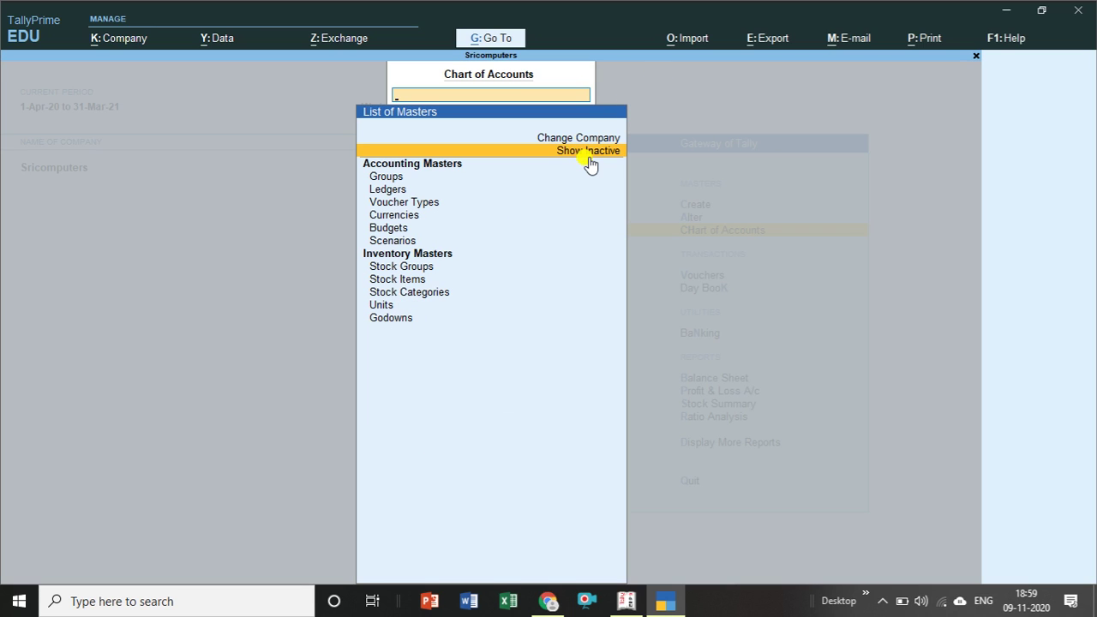
{"action": "key", "text": "Escape"}
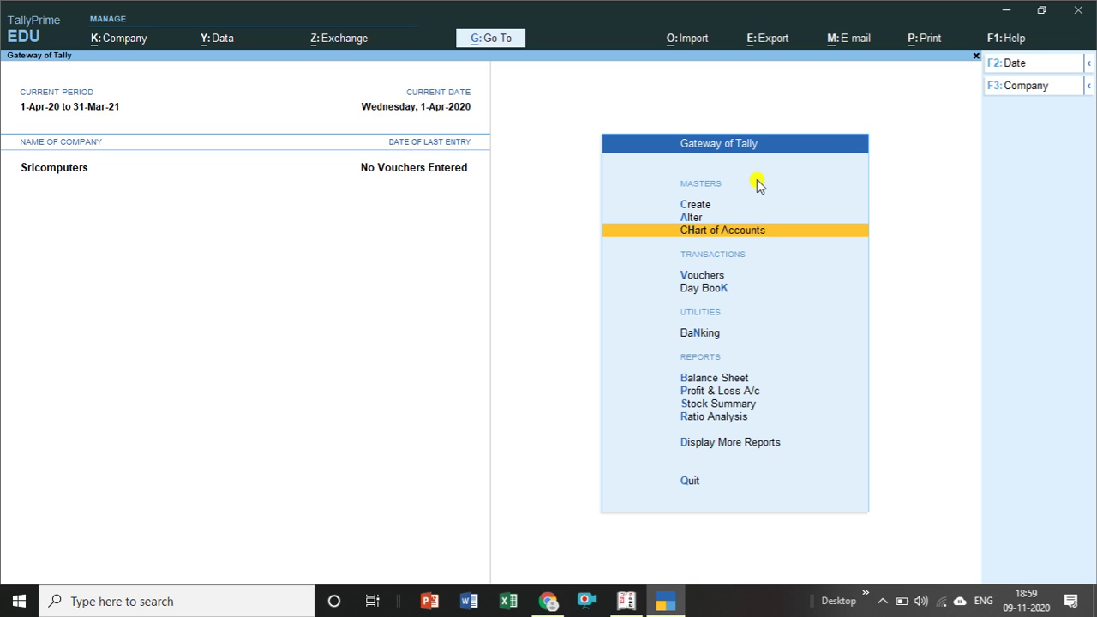
Open a Payment voucher and start a new ledger from it, discarding it without saving.
{"action": "left_click", "coordinate": [710, 280]}
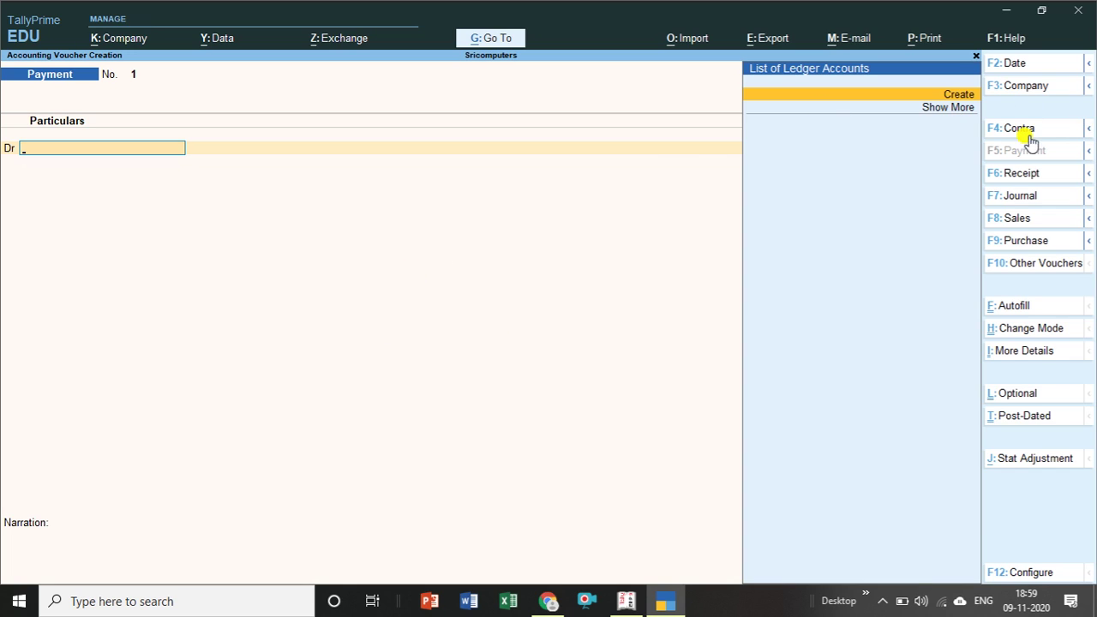
{"action": "mouse_move", "coordinate": [1087, 128]}
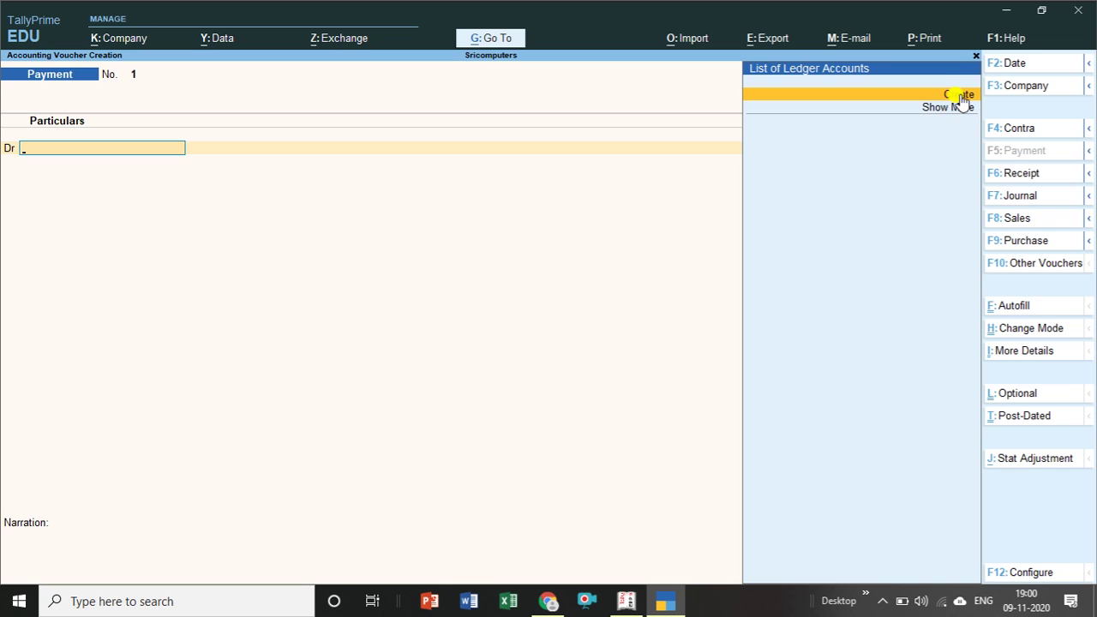
{"action": "left_click", "coordinate": [959, 95]}
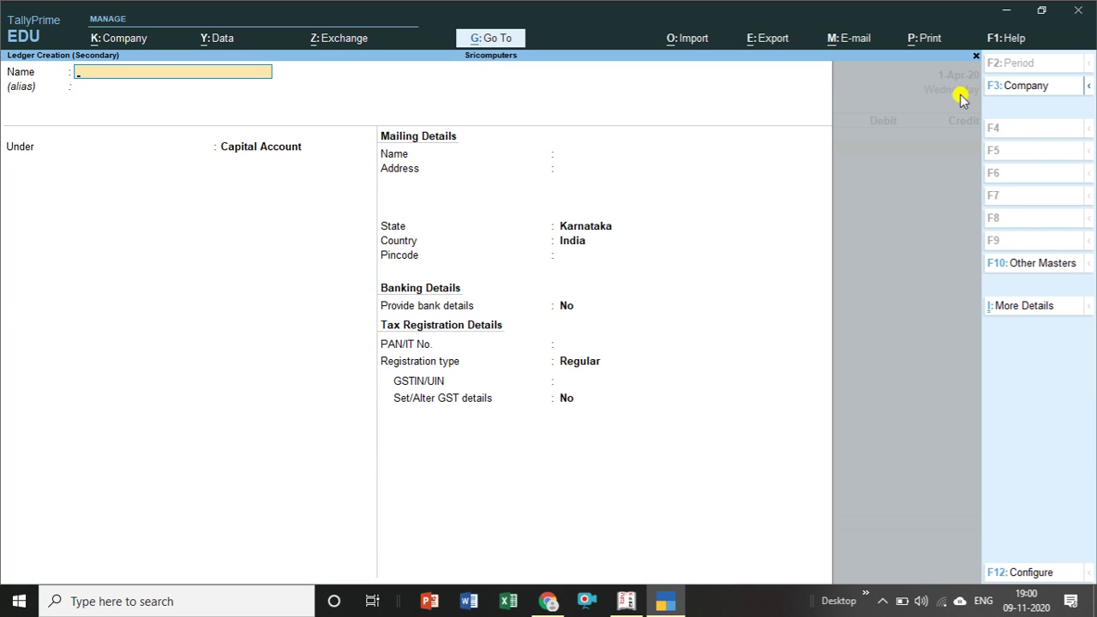
{"action": "key", "text": "Escape"}
{"action": "key", "text": "y"}
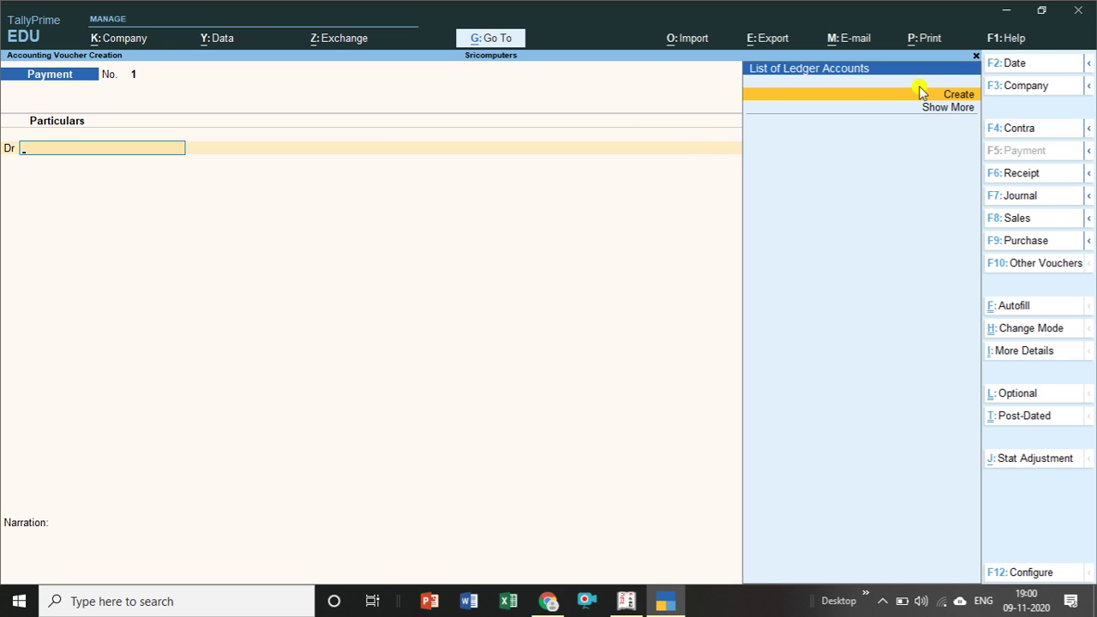
Discard a second new ledger, show more ledger accounts including Cash, and ask to quit the voucher.
{"action": "left_click", "coordinate": [960, 95]}
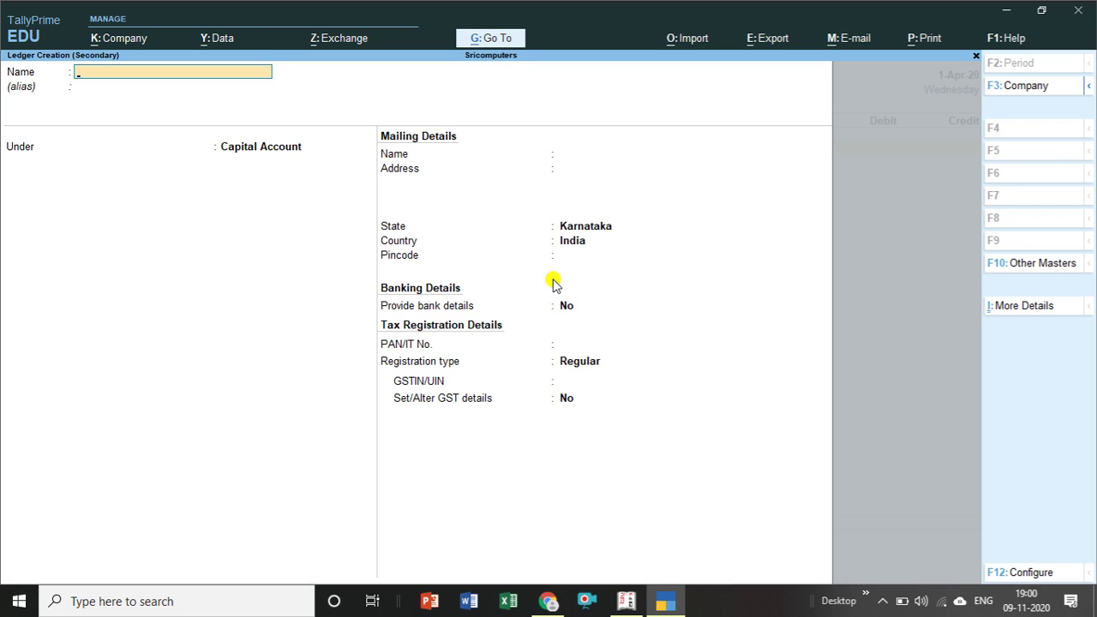
{"action": "key", "text": "Escape"}
{"action": "key", "text": "Return"}
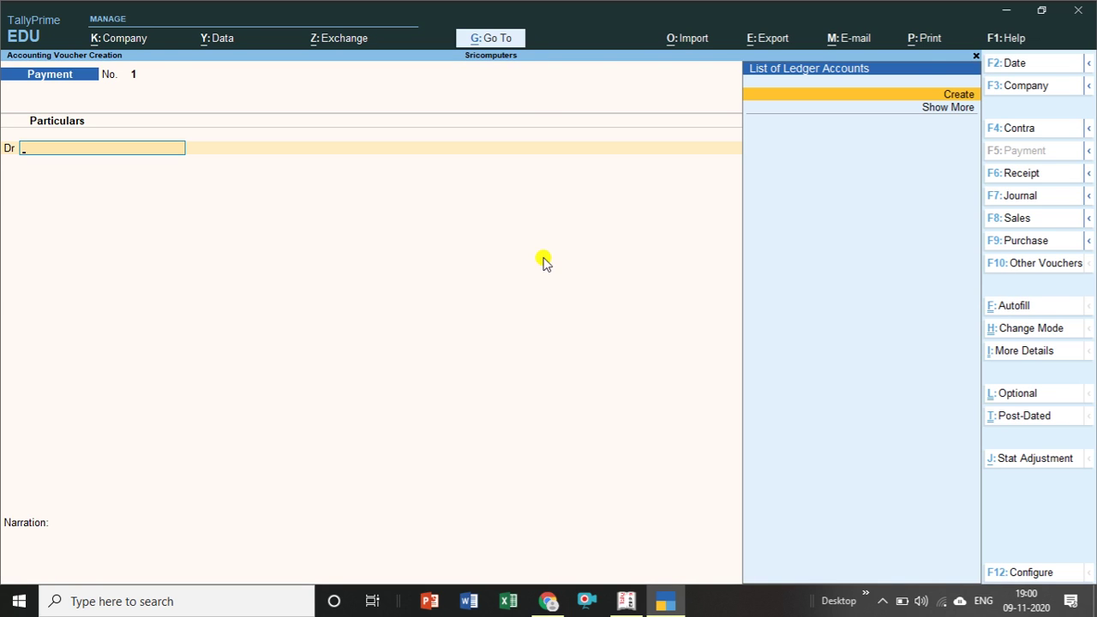
{"action": "left_click", "coordinate": [966, 114]}
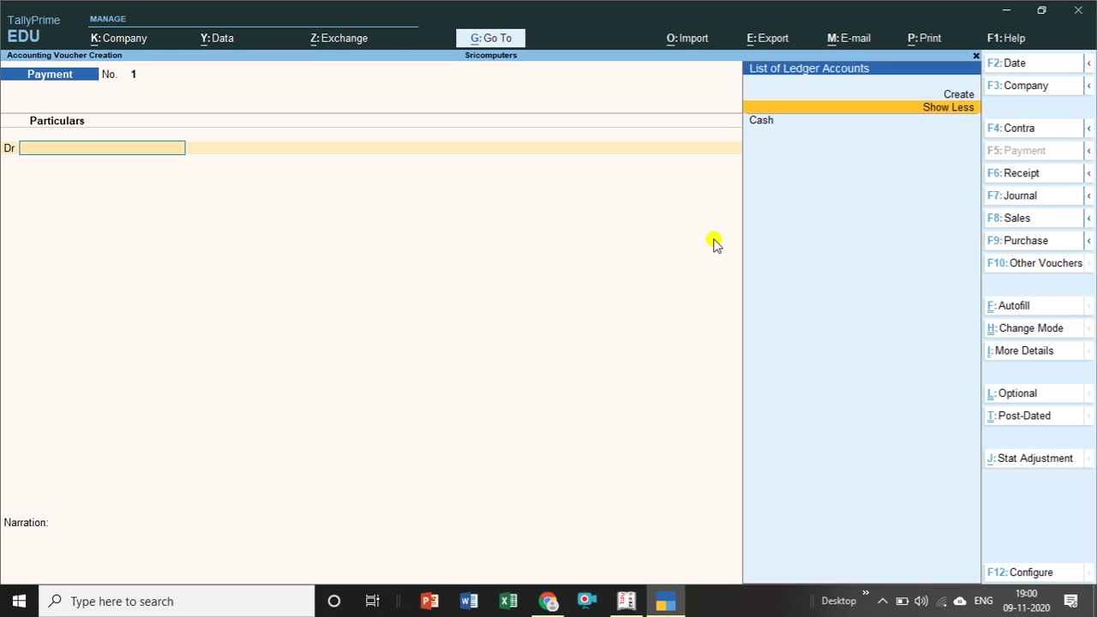
{"action": "key", "text": "Escape"}
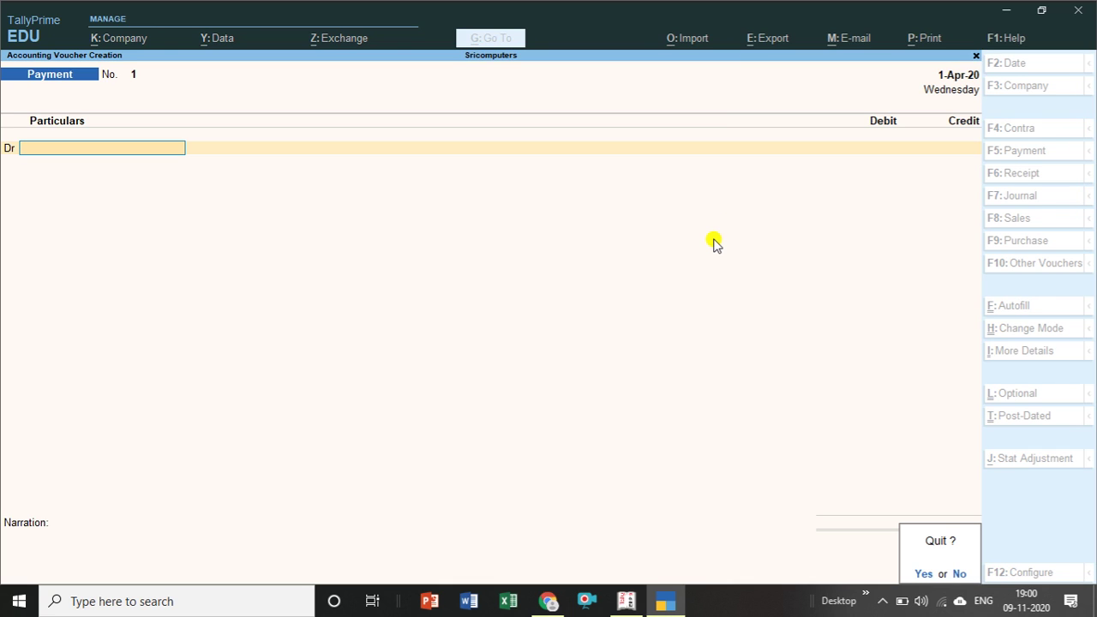
Quit the blank Payment voucher, return to Gateway of Tally, and highlight Day Book.
{"action": "key", "text": "y"}
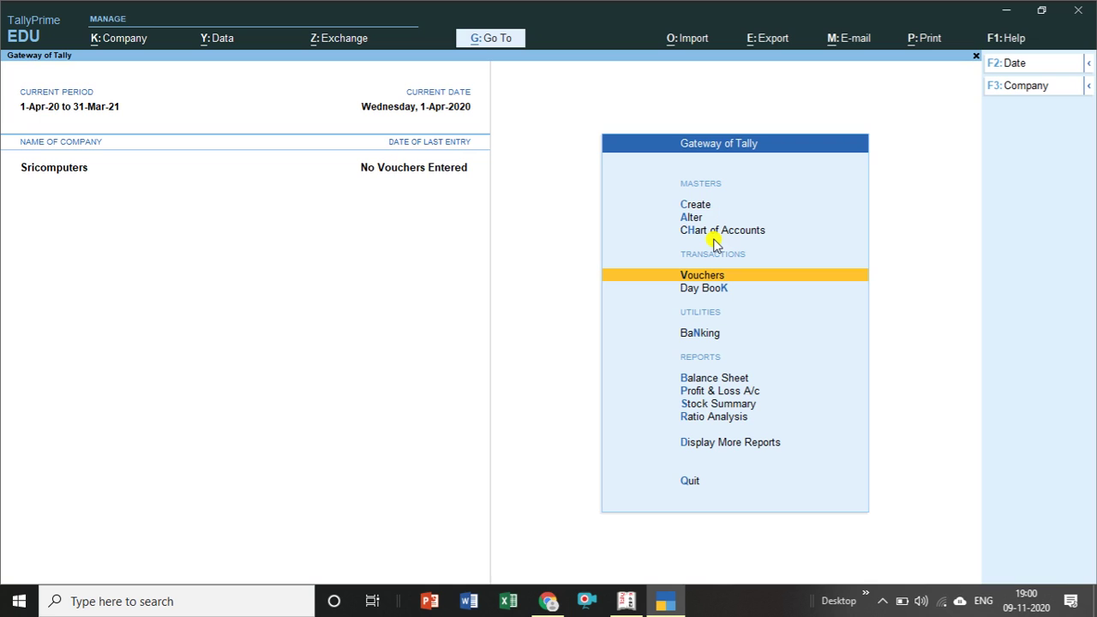
{"action": "key", "text": "Return"}
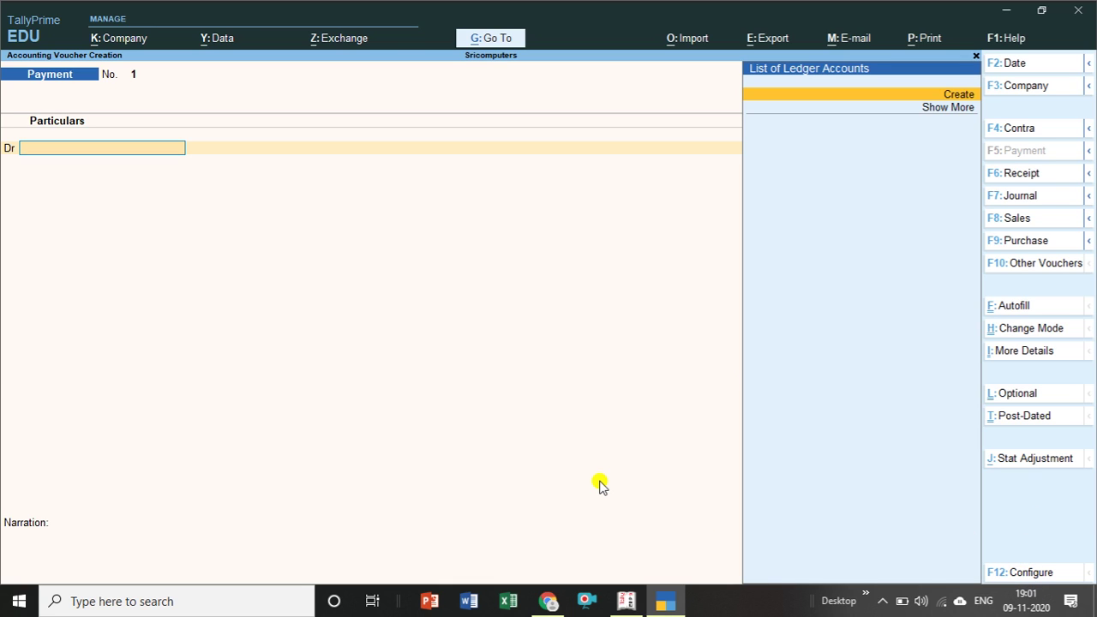
{"action": "key", "text": "Escape"}
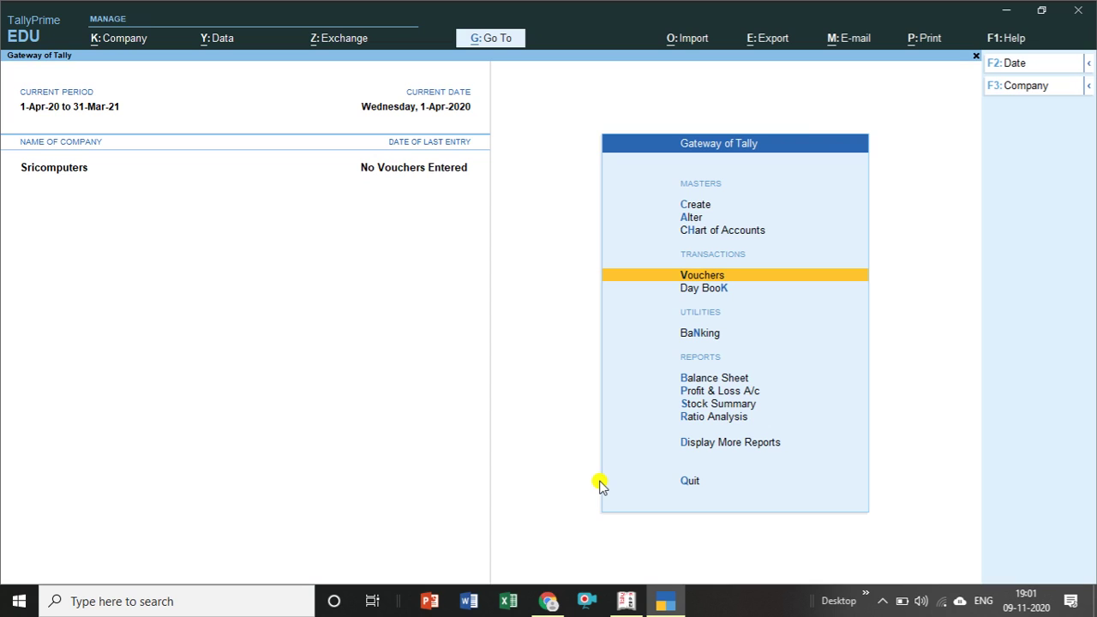
{"action": "key", "text": "Down"}
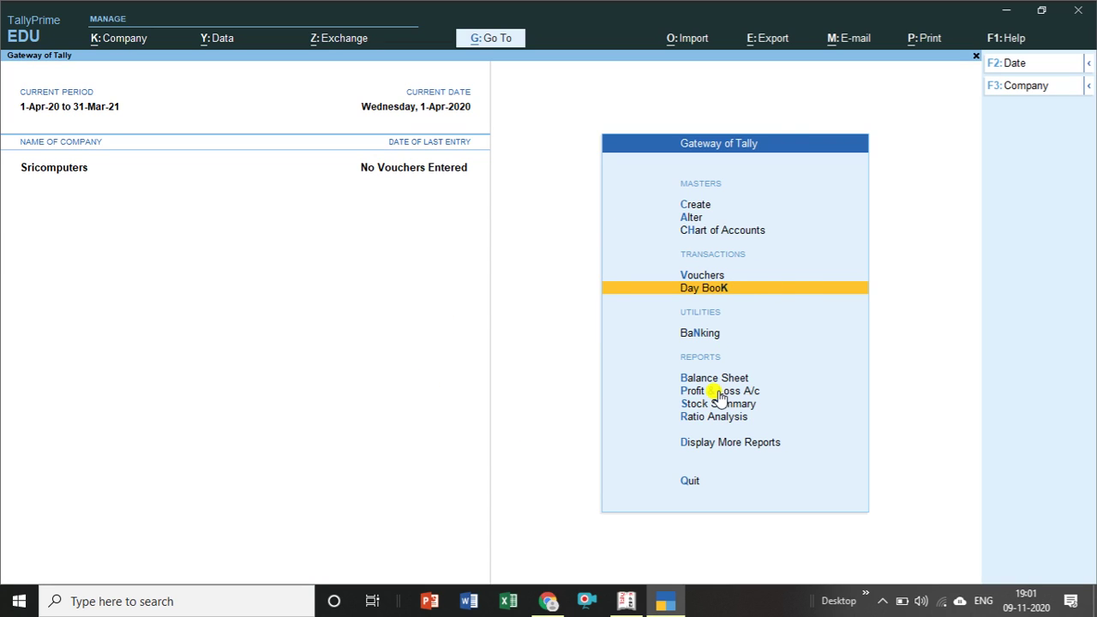
Open Composition Ddealer's empty Day Book in Tally.ERP 9, close it, and return to TallyPrime.
{"action": "mouse_move", "coordinate": [628, 605]}
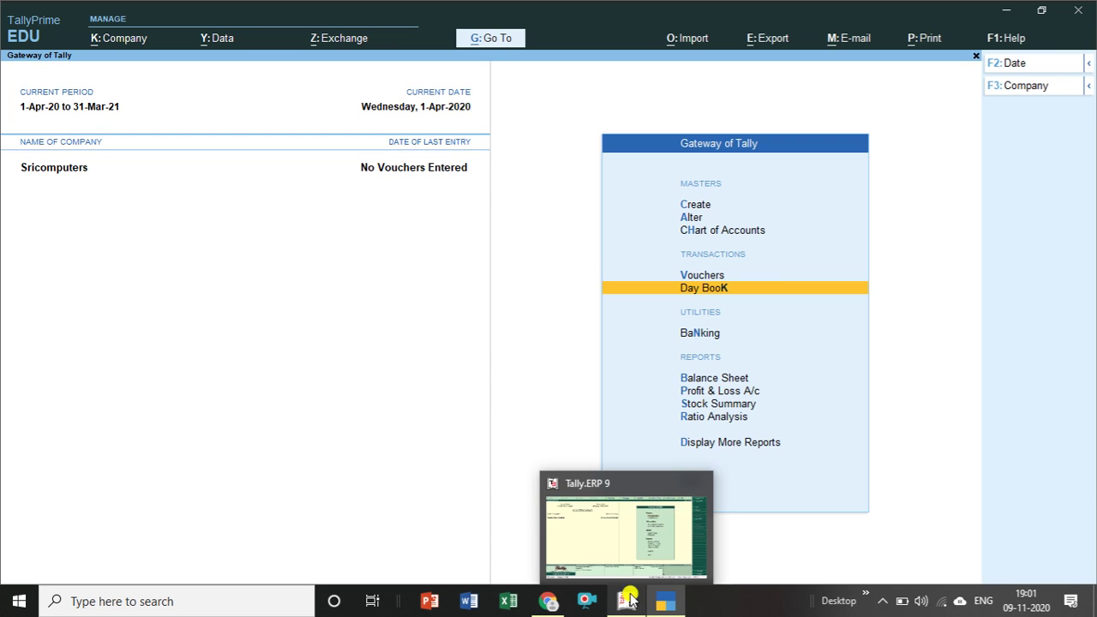
{"action": "left_click", "coordinate": [631, 566]}
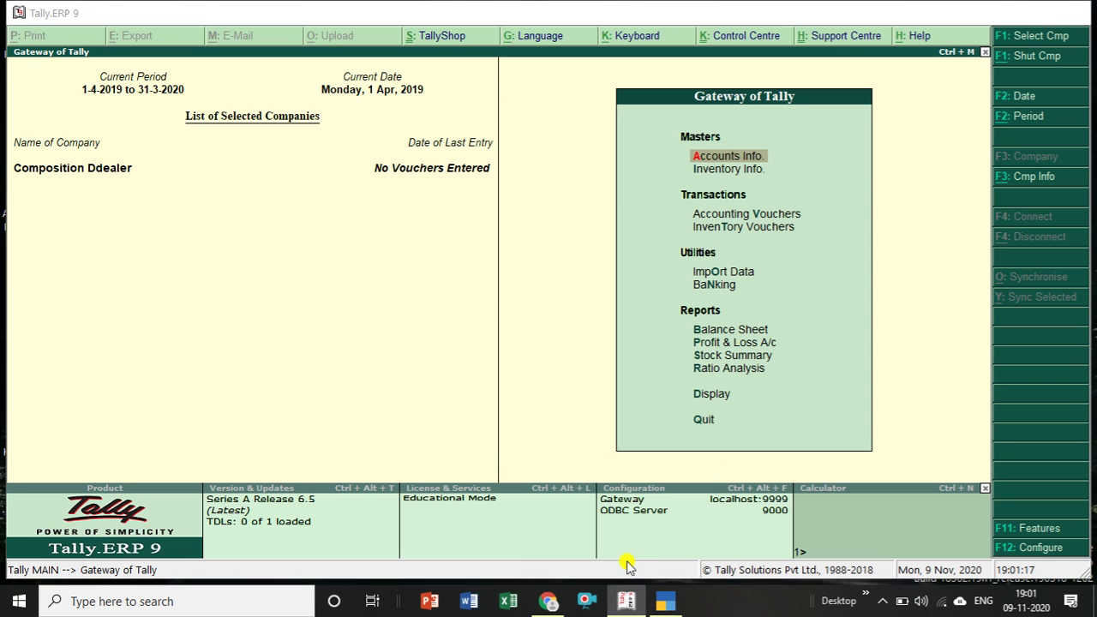
{"action": "left_click", "coordinate": [717, 401]}
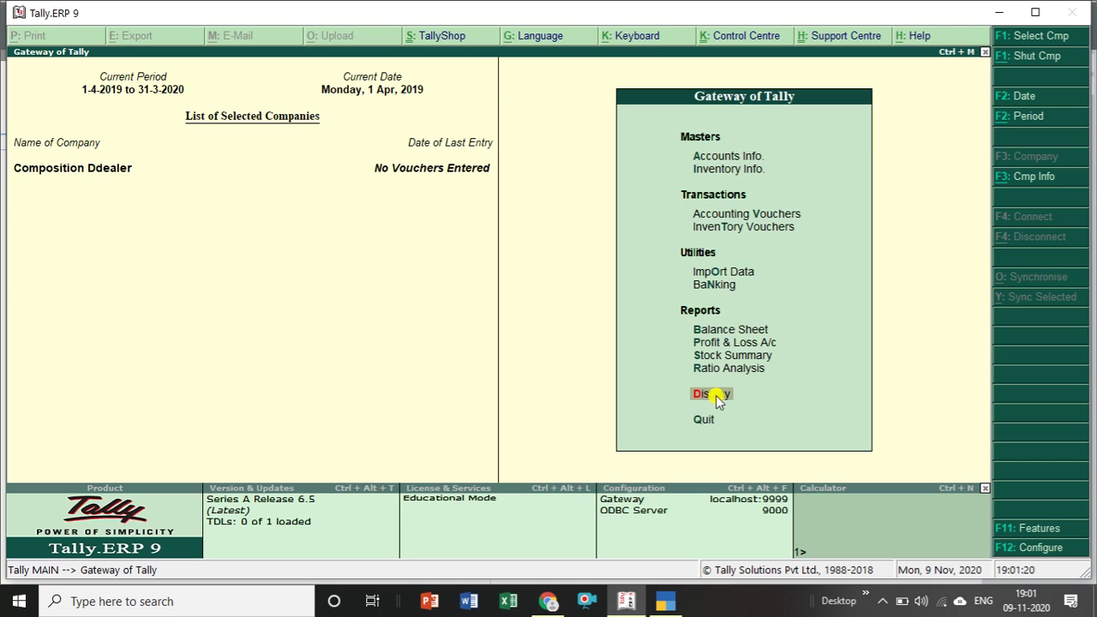
{"action": "left_click", "coordinate": [716, 395]}
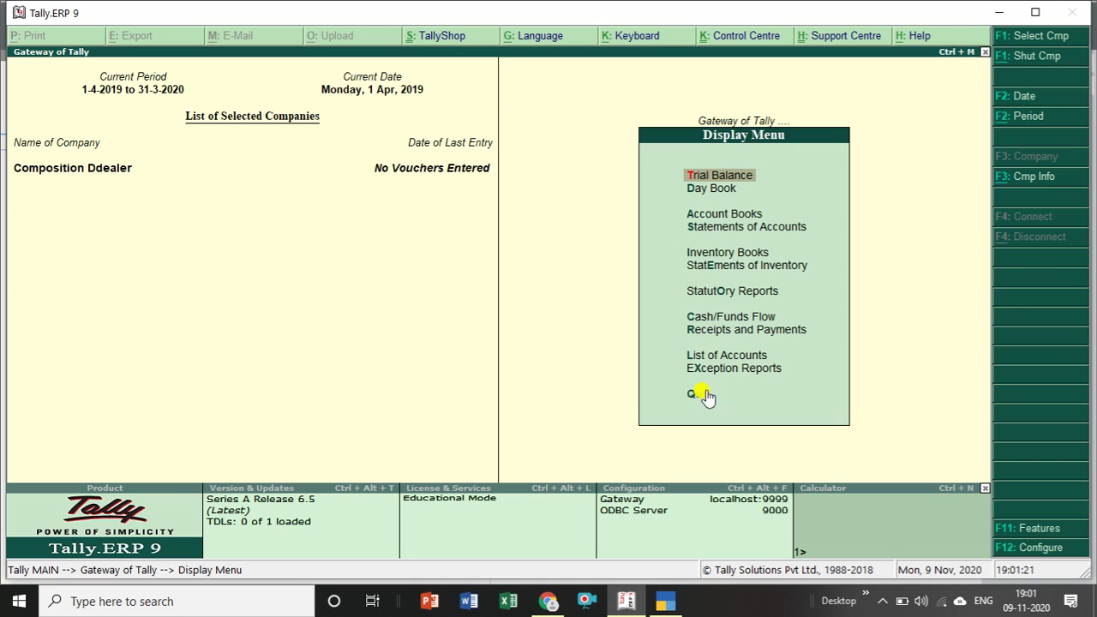
{"action": "left_click", "coordinate": [722, 188]}
{"action": "left_click", "coordinate": [722, 189]}
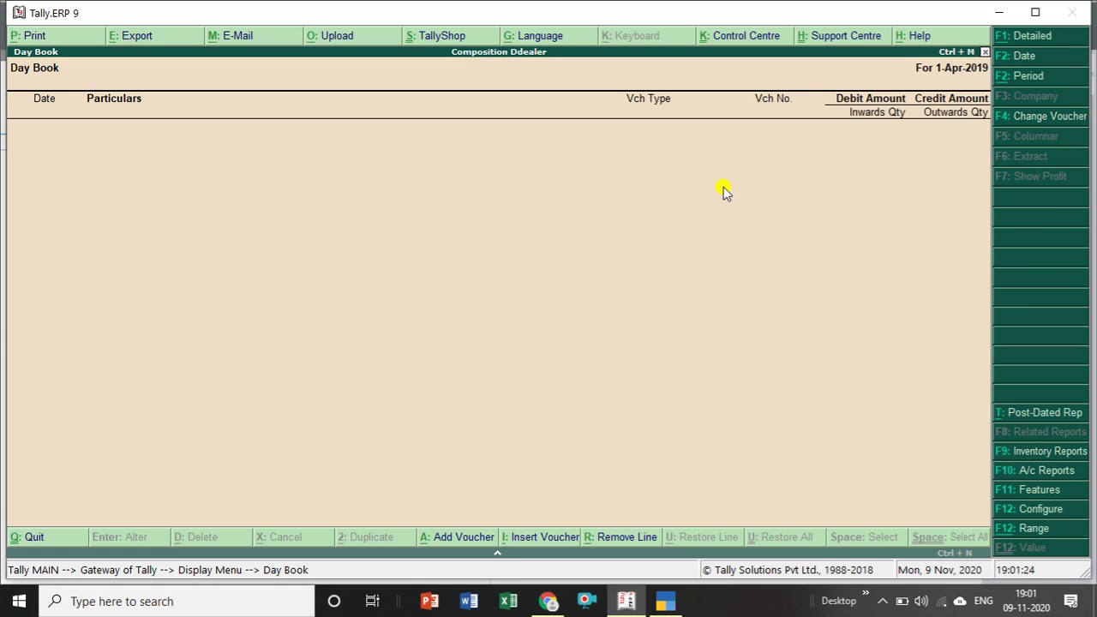
{"action": "key", "text": "Escape"}
{"action": "key", "text": "Escape"}
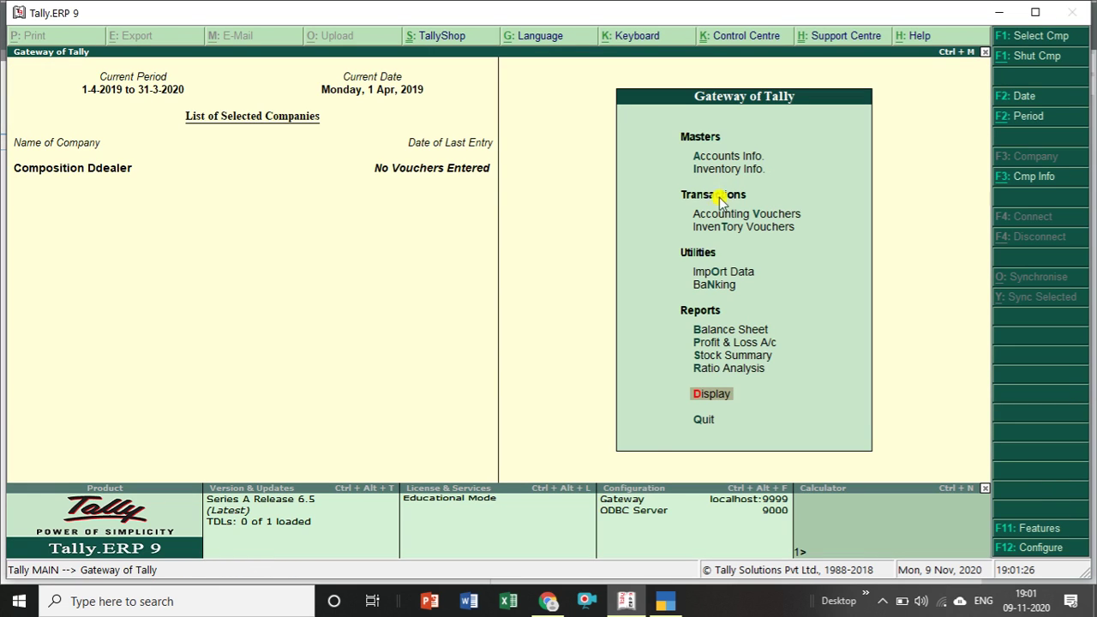
{"action": "left_click", "coordinate": [665, 601]}
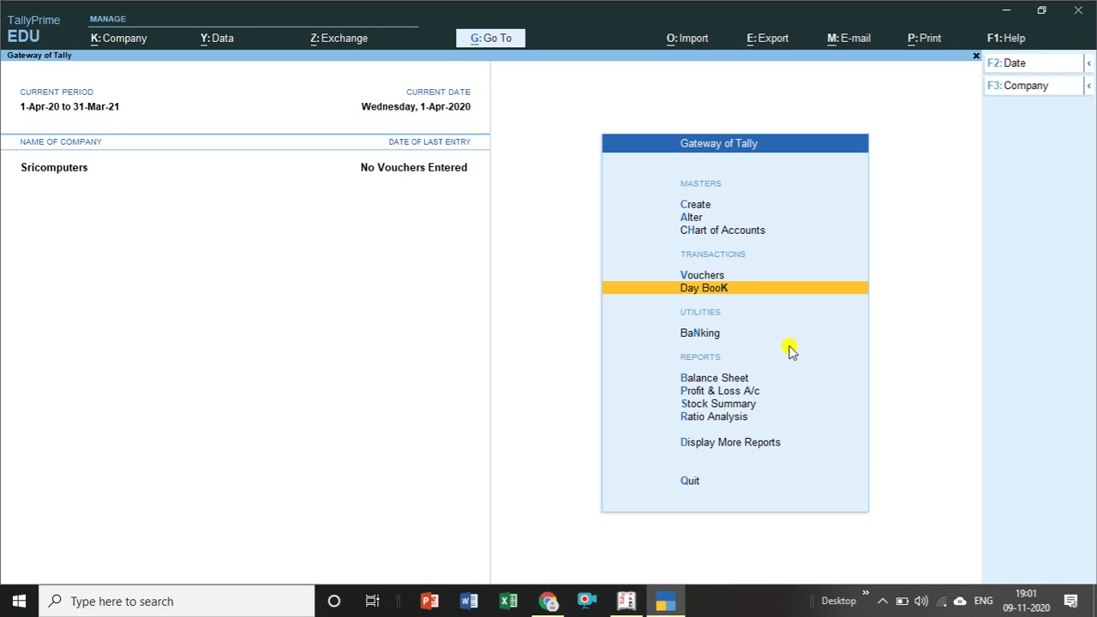
{"action": "left_click", "coordinate": [718, 289]}
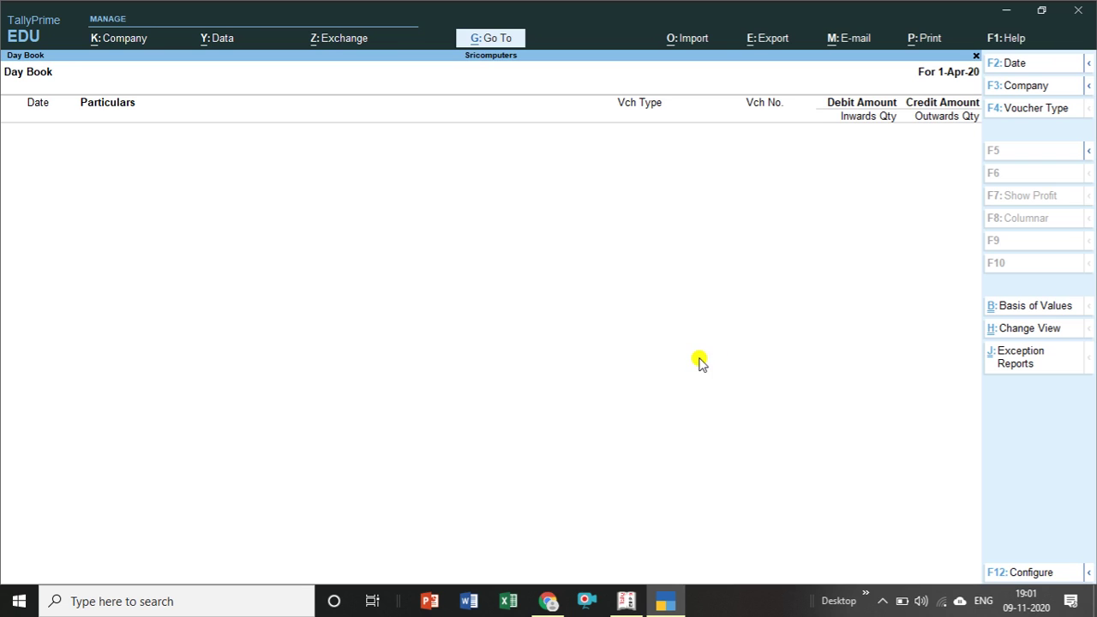
{"action": "key", "text": "Escape"}
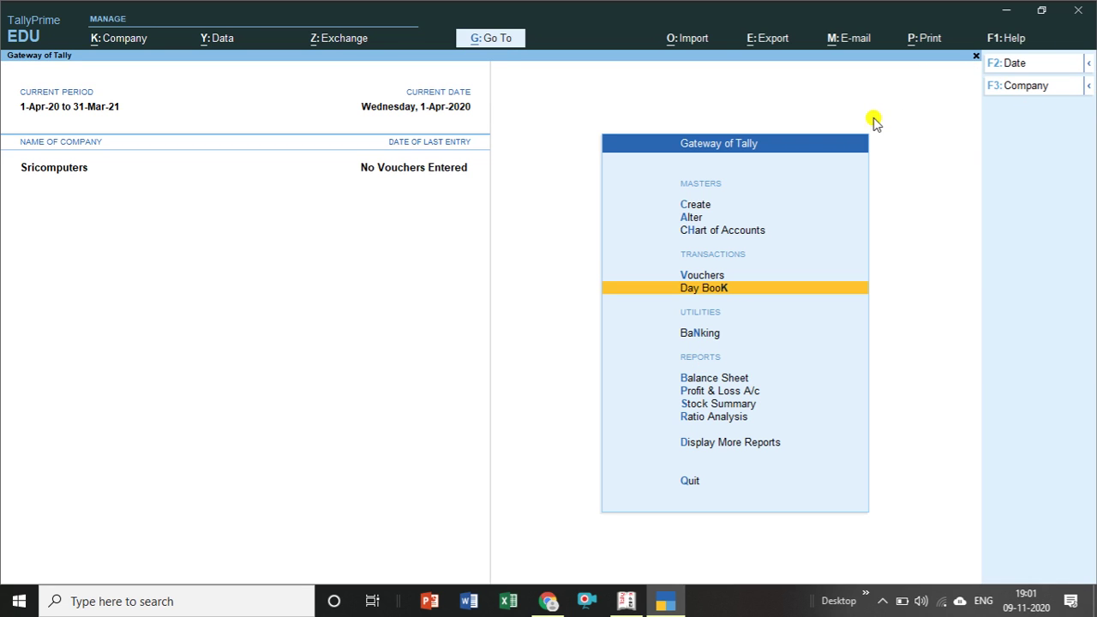
{"action": "left_click", "coordinate": [1087, 87]}
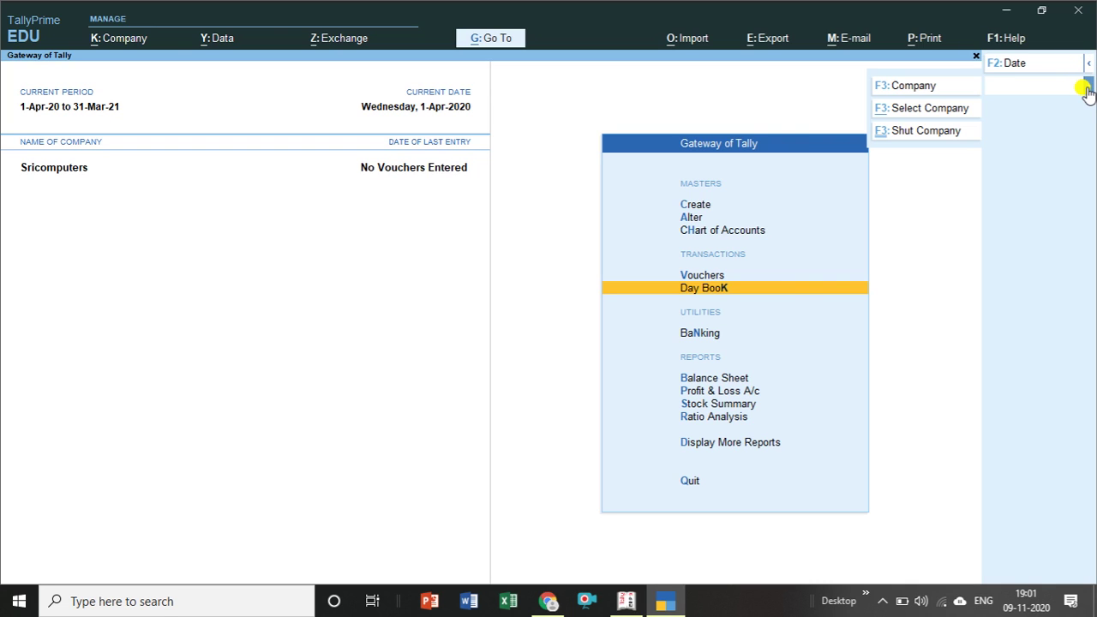
Open the list of companies and select Raji Pvt to load.
{"action": "left_click", "coordinate": [954, 107]}
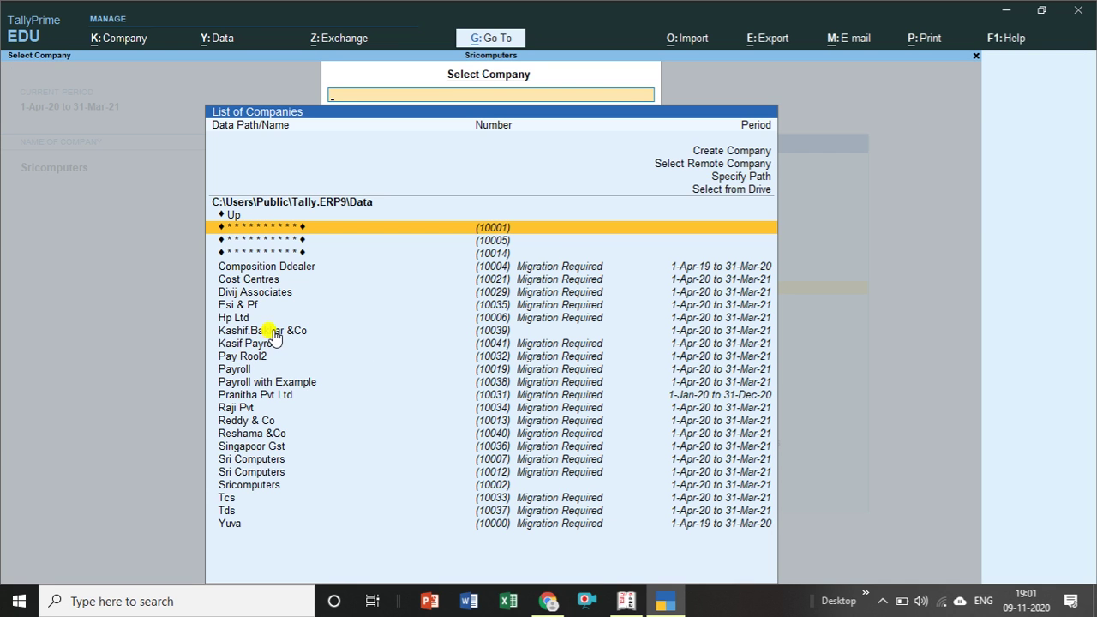
{"action": "left_click", "coordinate": [254, 412]}
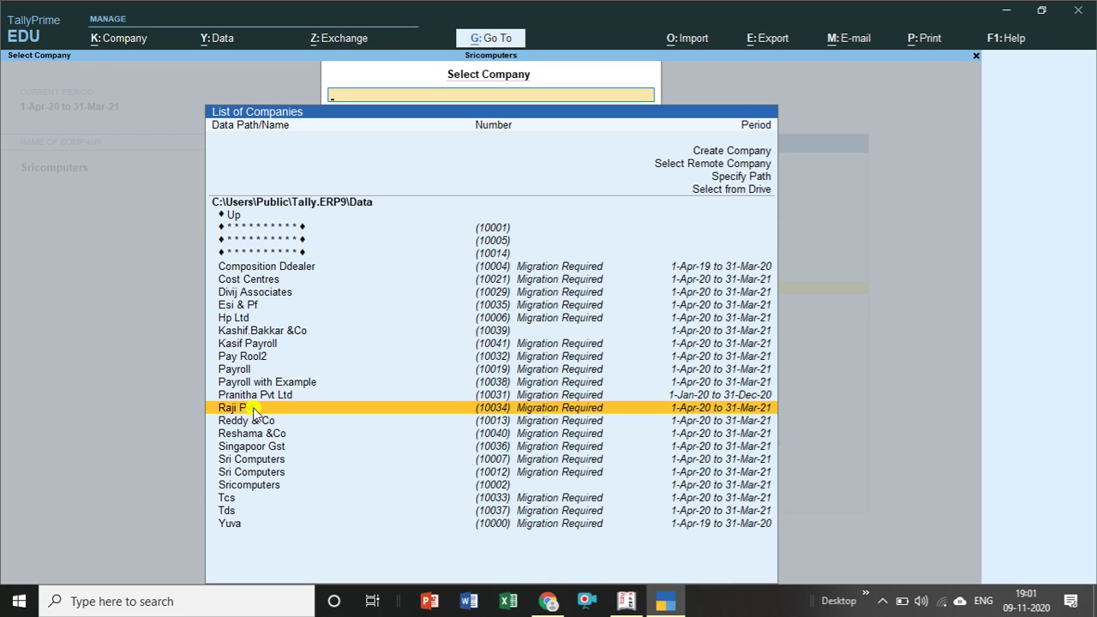
{"action": "left_click", "coordinate": [253, 411]}
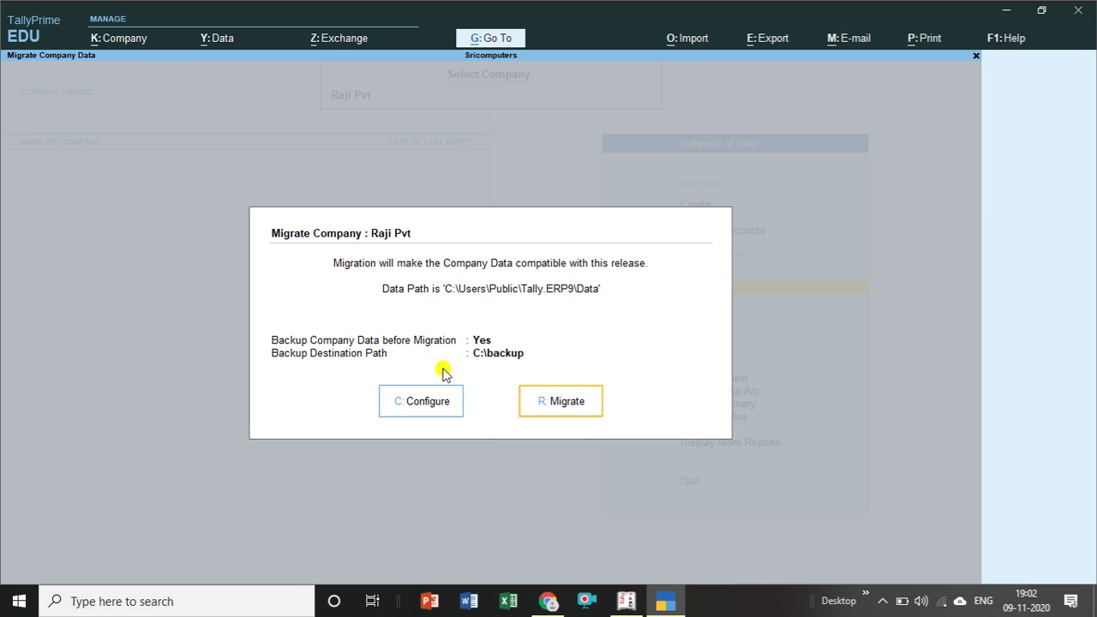
Confirm Migrate for Raji Pvt so its data loads next to Sricomputers.
{"action": "left_click", "coordinate": [558, 402]}
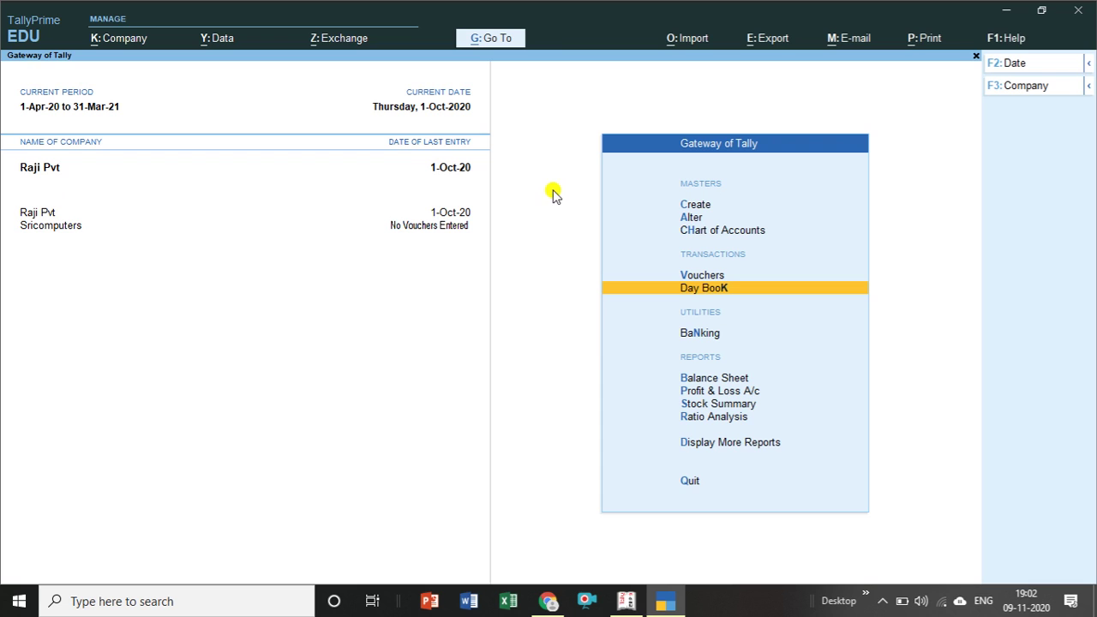
Open Raji Pvt's Day Book from the Gateway of Tally.
{"action": "left_click", "coordinate": [723, 288]}
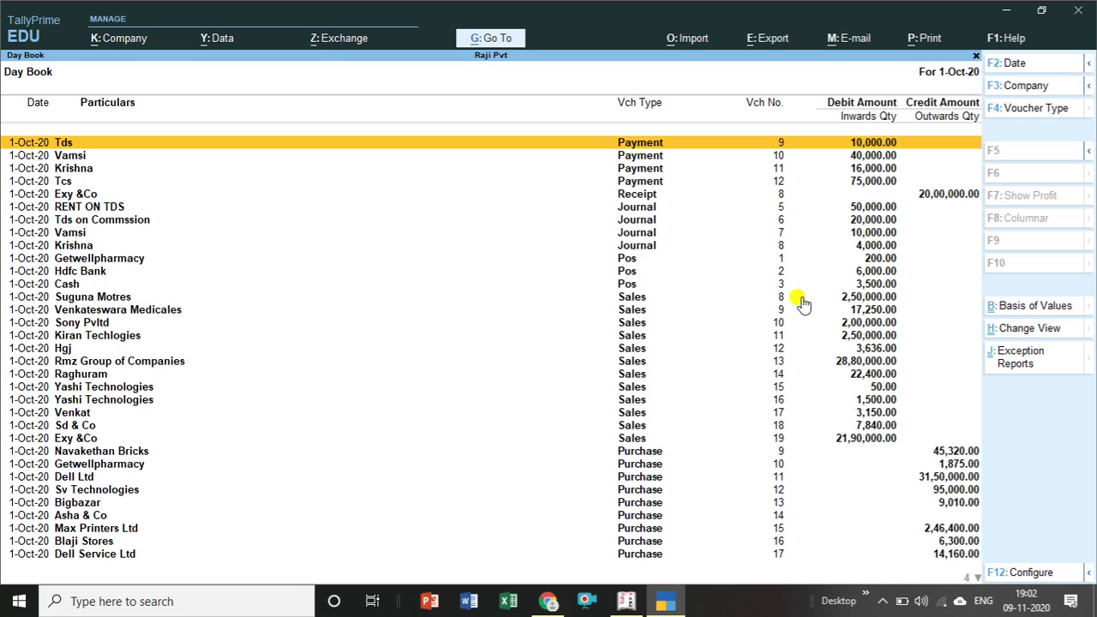
Show Composition Ddealer's empty 1-Apr-2019 Day Book in Tally.ERP 9, then return to TallyPrime.
{"action": "mouse_move", "coordinate": [619, 605]}
{"action": "left_click", "coordinate": [616, 557]}
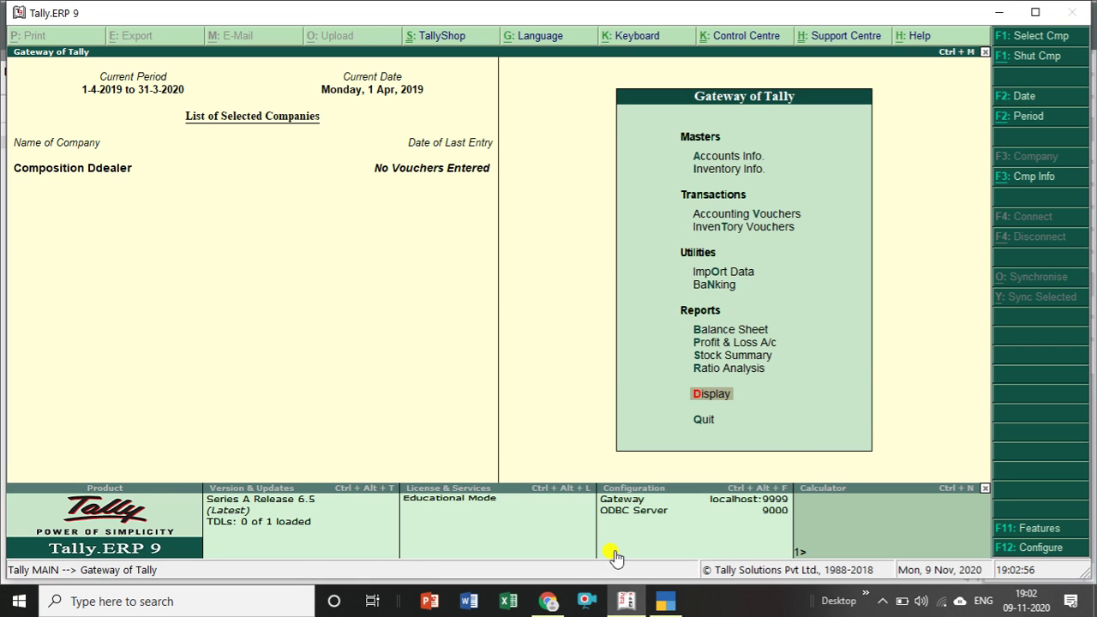
{"action": "key", "text": "Return"}
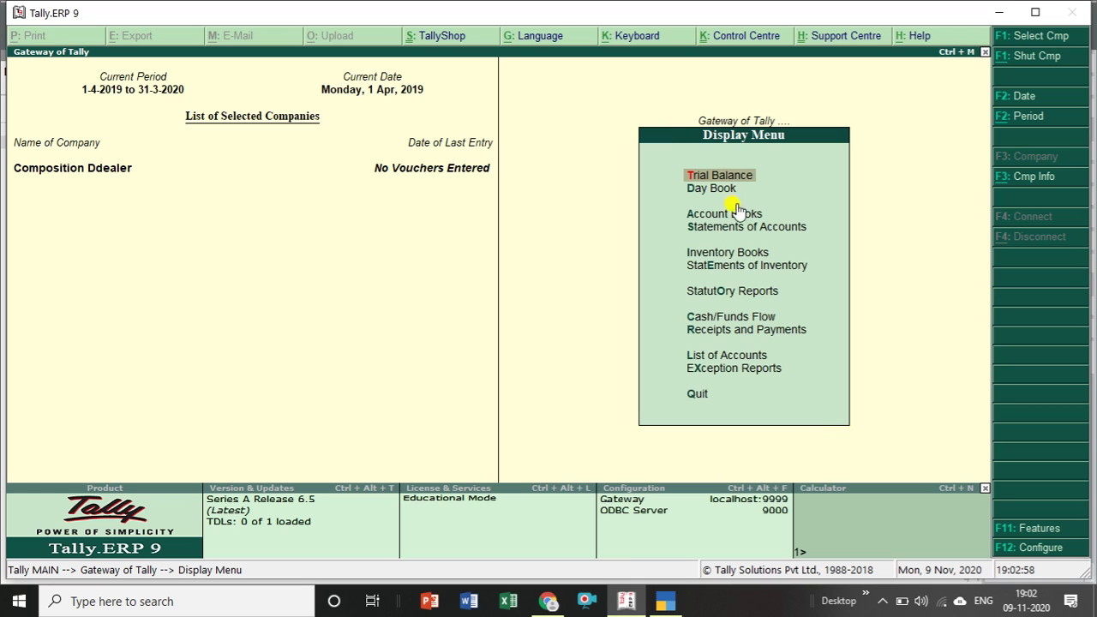
{"action": "left_click", "coordinate": [727, 189]}
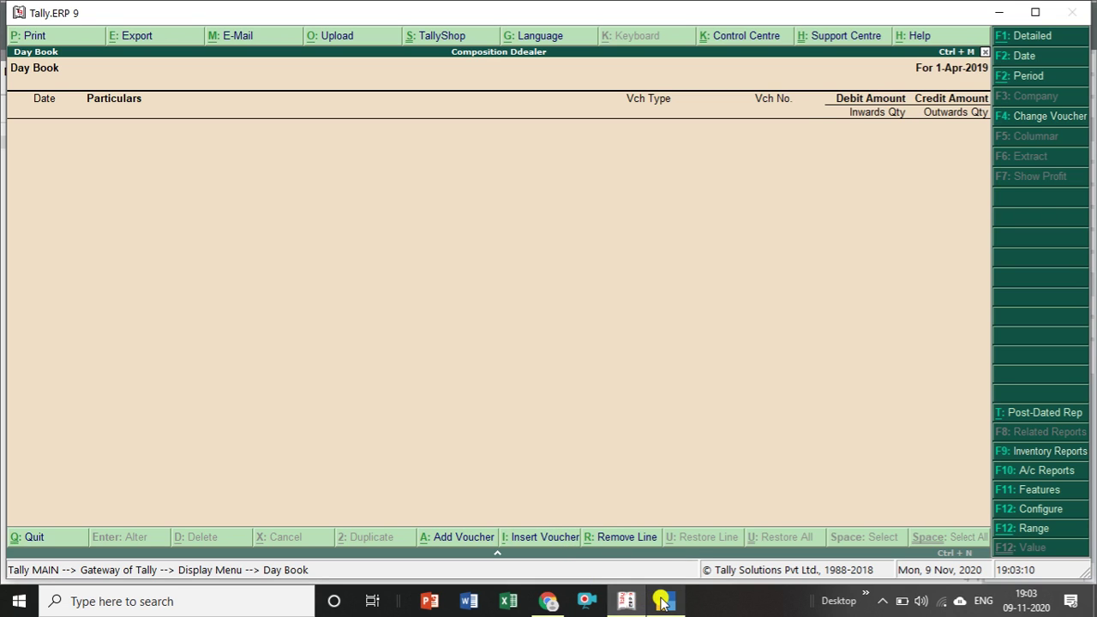
{"action": "left_click", "coordinate": [662, 603]}
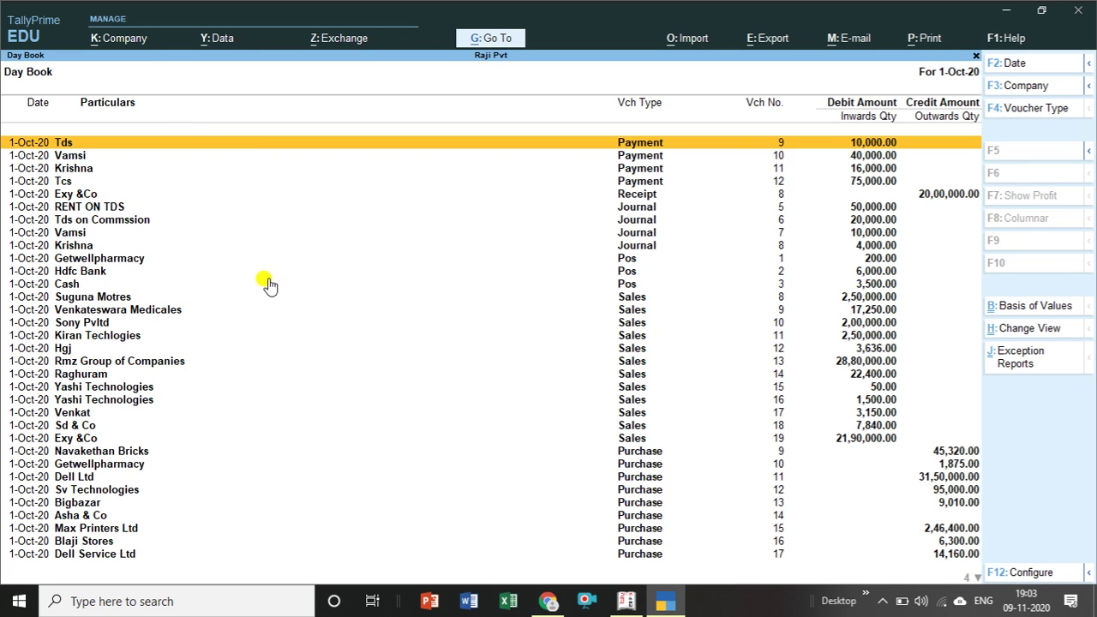
Scroll through Raji Pvt's 1-Oct-20 Day Book vouchers, then close it to Gateway of Tally.
{"action": "key", "text": "Down"}
{"action": "key", "text": "Down"}
{"action": "key", "text": "Down"}
{"action": "key", "text": "Down"}
{"action": "key", "text": "Down"}
{"action": "key", "text": "Down"}
{"action": "key", "text": "Down"}
{"action": "key", "text": "Down"}
{"action": "key", "text": "Down"}
{"action": "key", "text": "Down"}
{"action": "key", "text": "Down"}
{"action": "key", "text": "Down"}
{"action": "key", "text": "Down"}
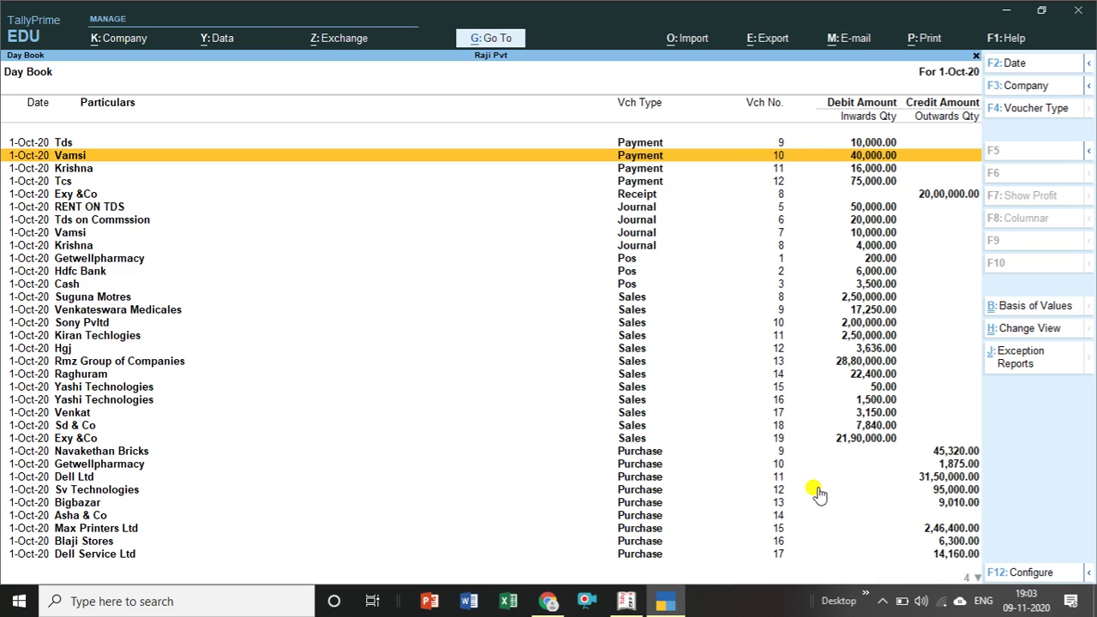
{"action": "key", "text": "Down"}
{"action": "key", "text": "Down"}
{"action": "key", "text": "Down"}
{"action": "key", "text": "Down"}
{"action": "key", "text": "Down"}
{"action": "key", "text": "Down"}
{"action": "key", "text": "Down"}
{"action": "key", "text": "Down"}
{"action": "key", "text": "Down"}
{"action": "key", "text": "Down"}
{"action": "key", "text": "Down"}
{"action": "key", "text": "Down"}
{"action": "key", "text": "Down"}
{"action": "key", "text": "Down"}
{"action": "key", "text": "Down"}
{"action": "key", "text": "Down"}
{"action": "key", "text": "Down"}
{"action": "key", "text": "Down"}
{"action": "key", "text": "Down"}
{"action": "key", "text": "Down"}
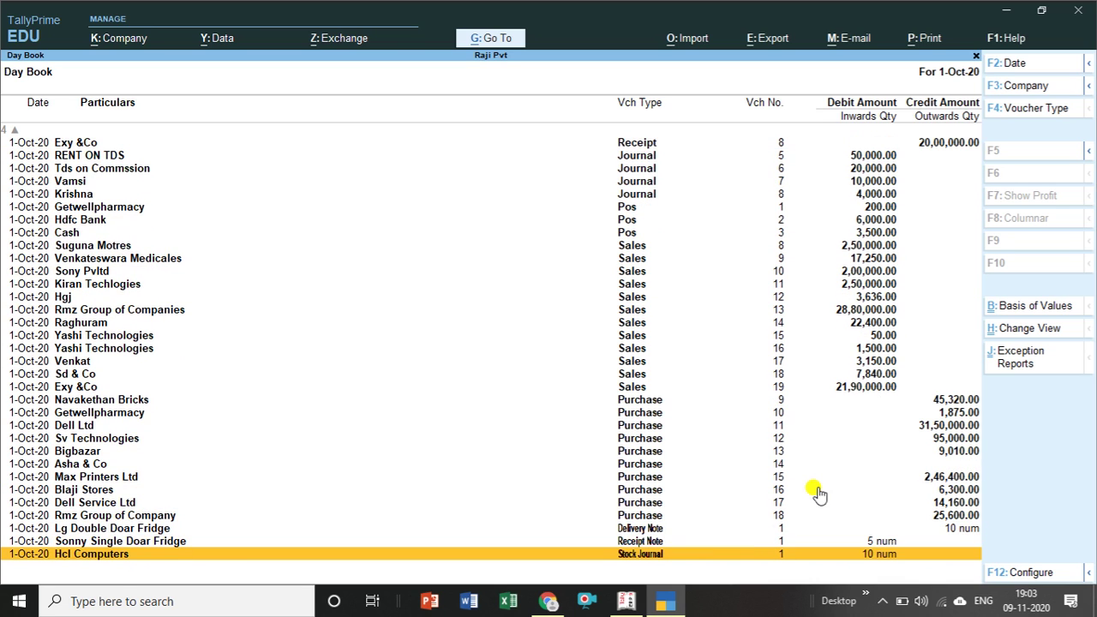
{"action": "key", "text": "Up"}
{"action": "key", "text": "Up"}
{"action": "key", "text": "Up"}
{"action": "key", "text": "Up"}
{"action": "key", "text": "Up"}
{"action": "key", "text": "Up"}
{"action": "key", "text": "Up"}
{"action": "key", "text": "Up"}
{"action": "key", "text": "Up"}
{"action": "key", "text": "Up"}
{"action": "key", "text": "Up"}
{"action": "key", "text": "Up"}
{"action": "key", "text": "Up"}
{"action": "key", "text": "Up"}
{"action": "key", "text": "Up"}
{"action": "key", "text": "Up"}
{"action": "key", "text": "Up"}
{"action": "key", "text": "Up"}
{"action": "key", "text": "Up"}
{"action": "key", "text": "Up"}
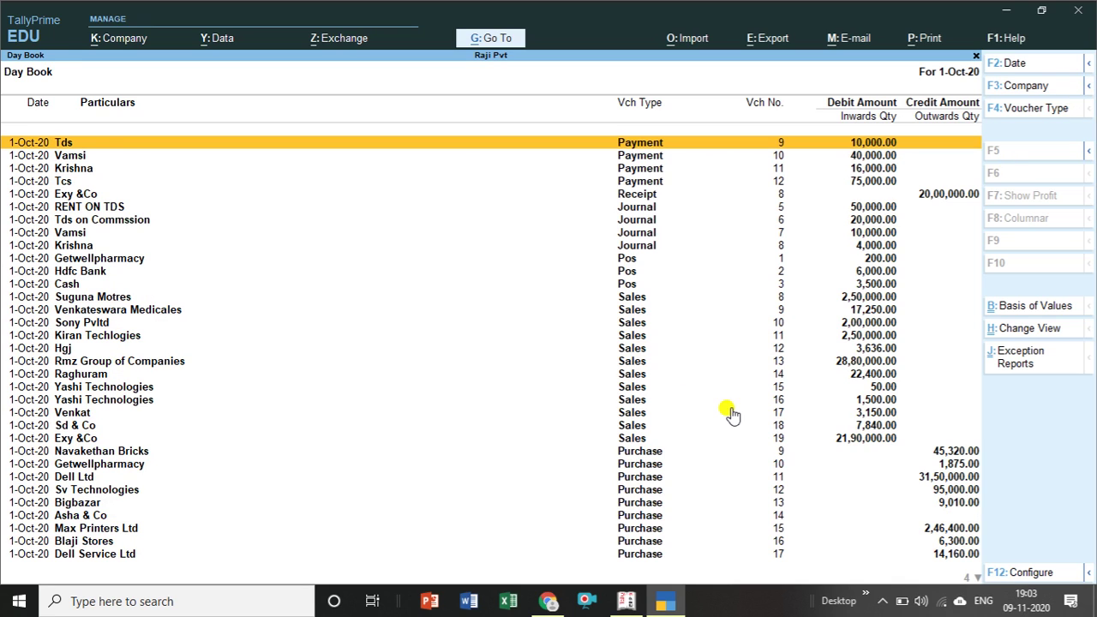
{"action": "key", "text": "Escape"}
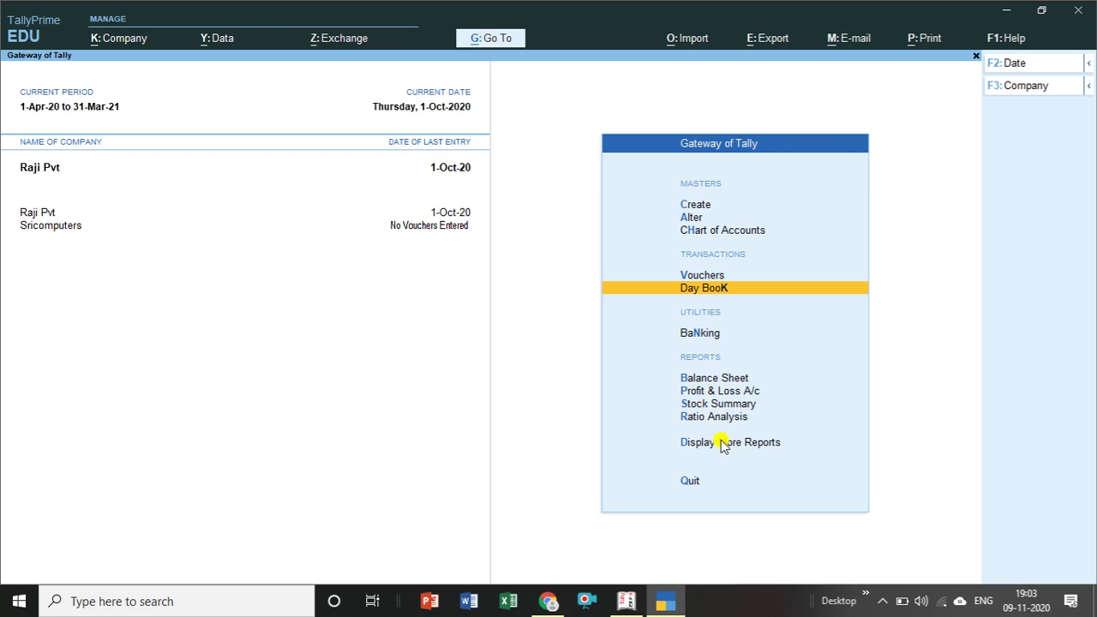
From Display More Reports, view Raji Pvt's Trial Balance (total 2,08,53,763.72) twice.
{"action": "left_click", "coordinate": [722, 443]}
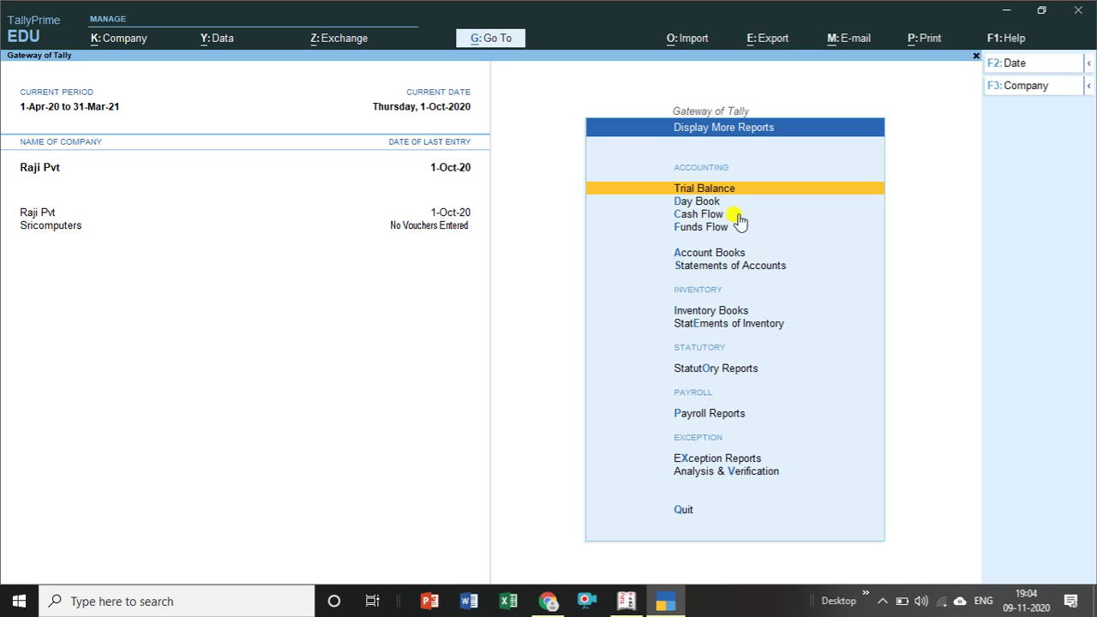
{"action": "key", "text": "Return"}
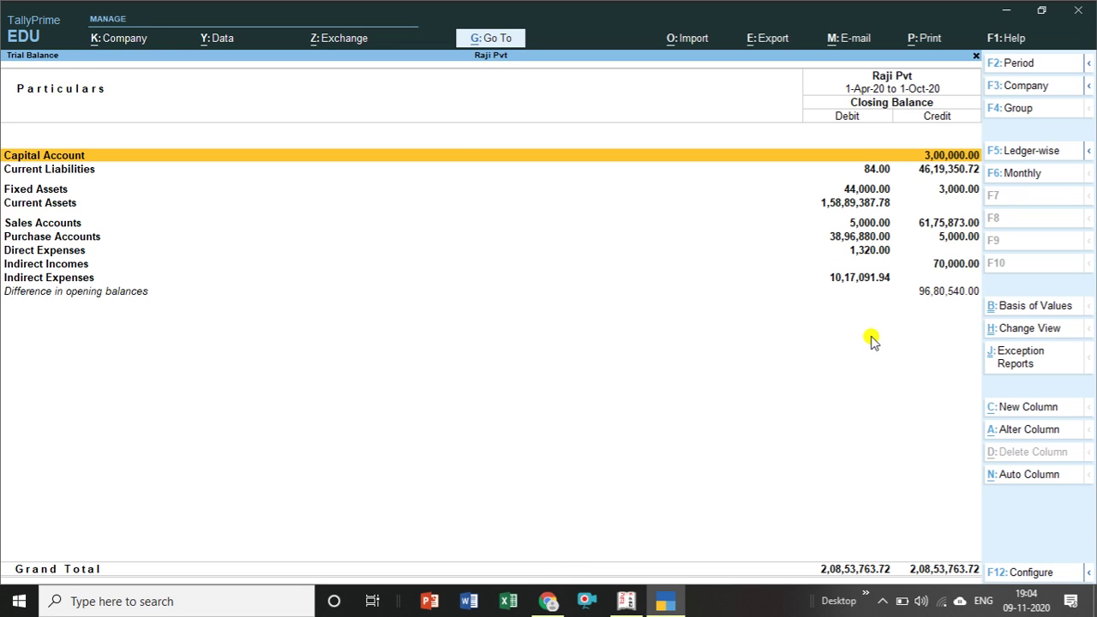
{"action": "key", "text": "Escape"}
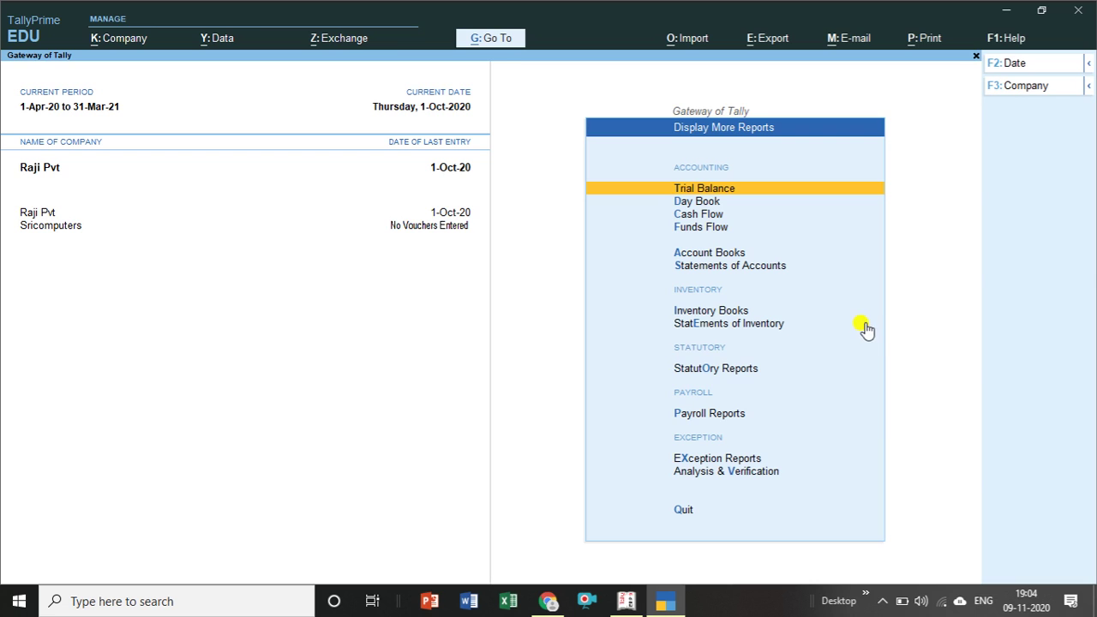
{"action": "key", "text": "Return"}
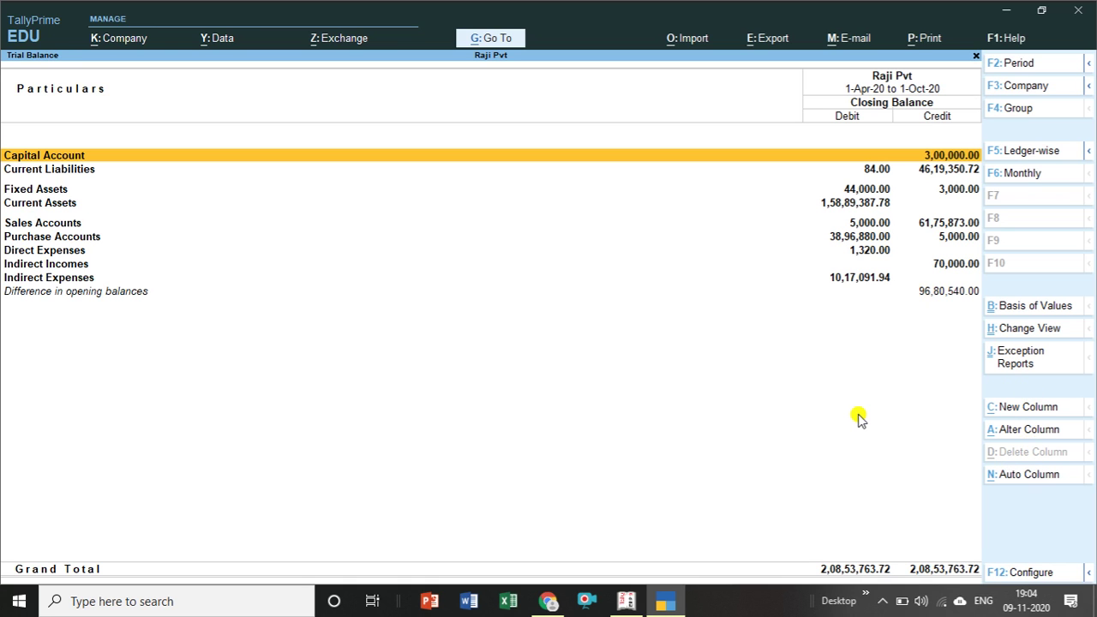
{"action": "key", "text": "Escape"}
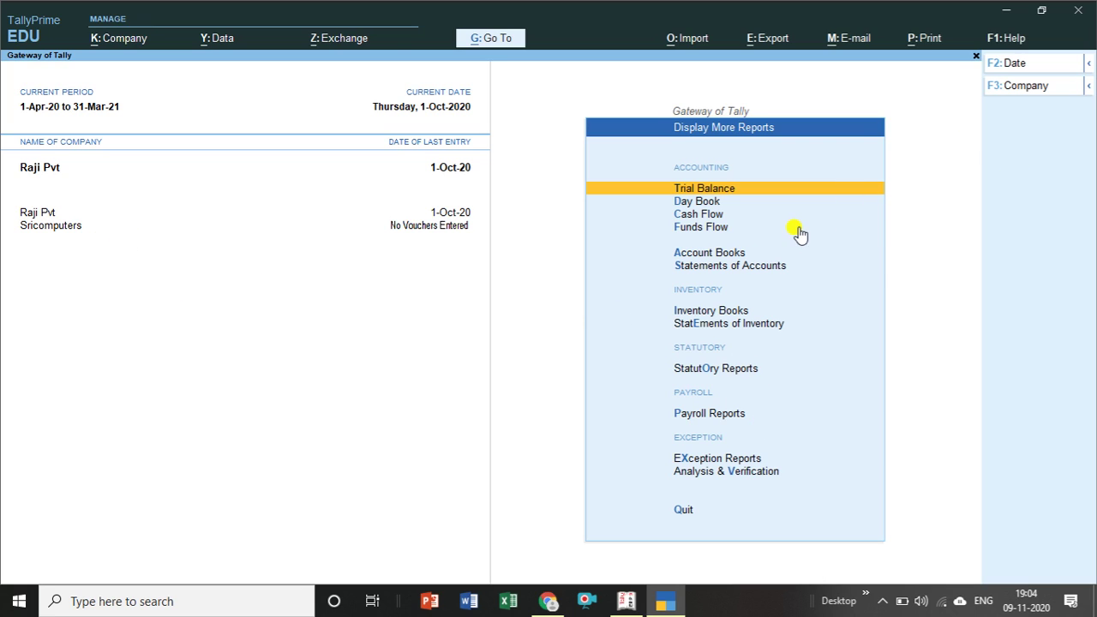
Use Shut Company to close Sricomputers, leaving Raji Pvt loaded.
{"action": "left_click", "coordinate": [1085, 88]}
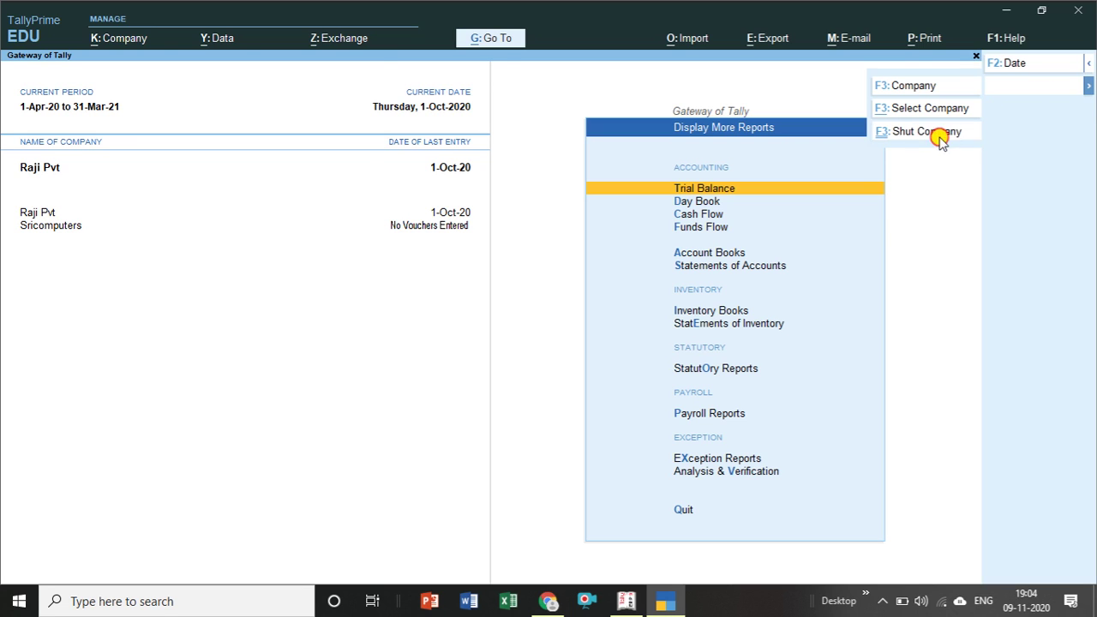
{"action": "left_click", "coordinate": [928, 131]}
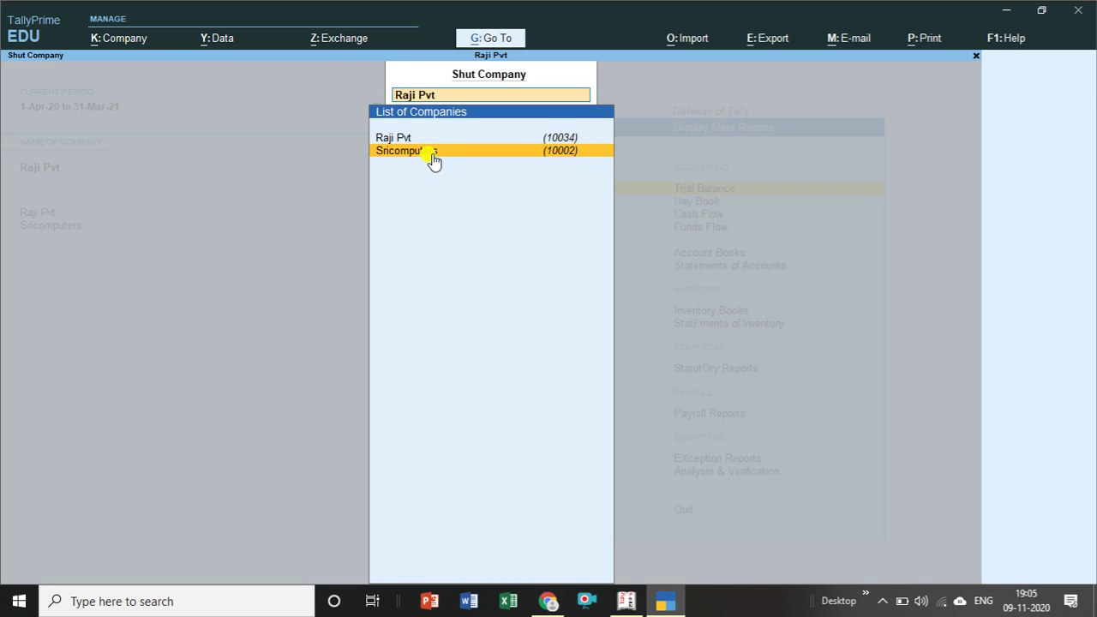
{"action": "left_click", "coordinate": [433, 157]}
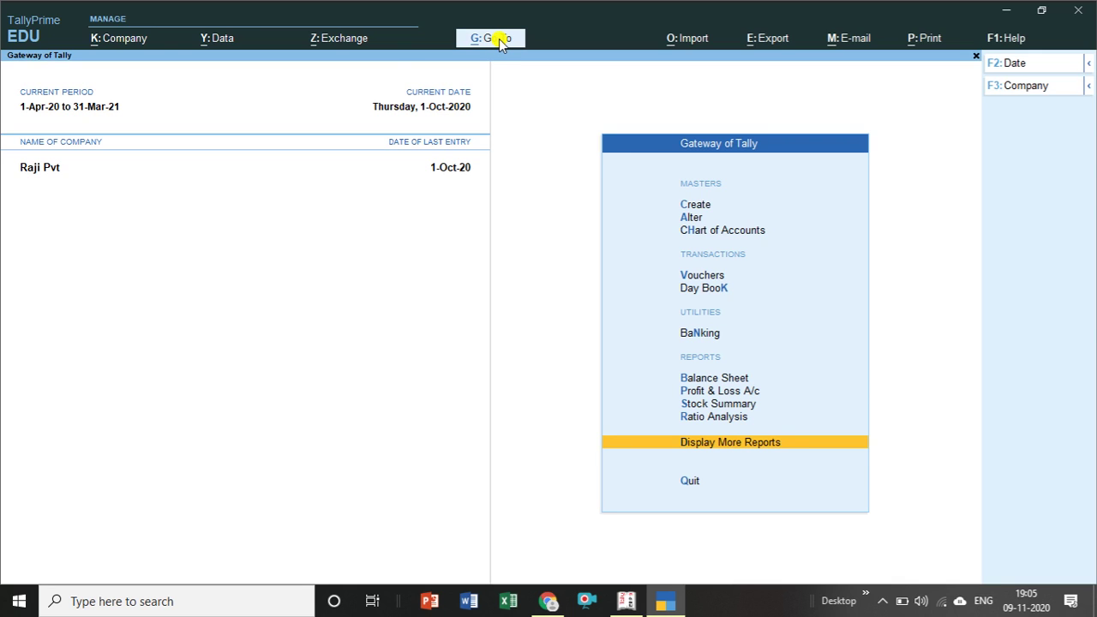
{"action": "left_click", "coordinate": [502, 42]}
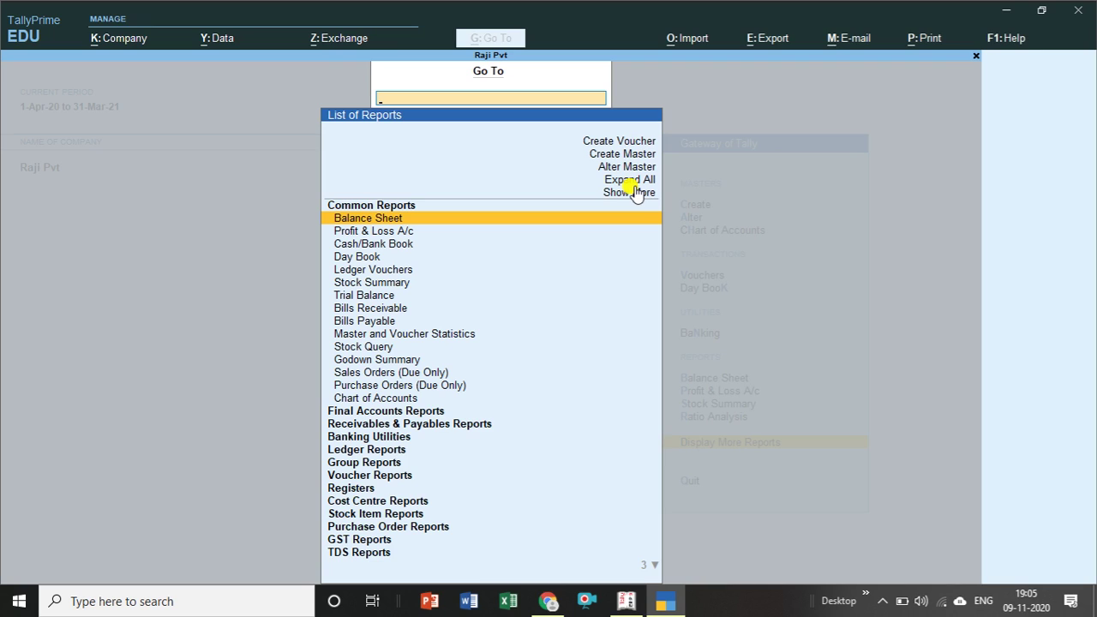
{"action": "left_click", "coordinate": [629, 144]}
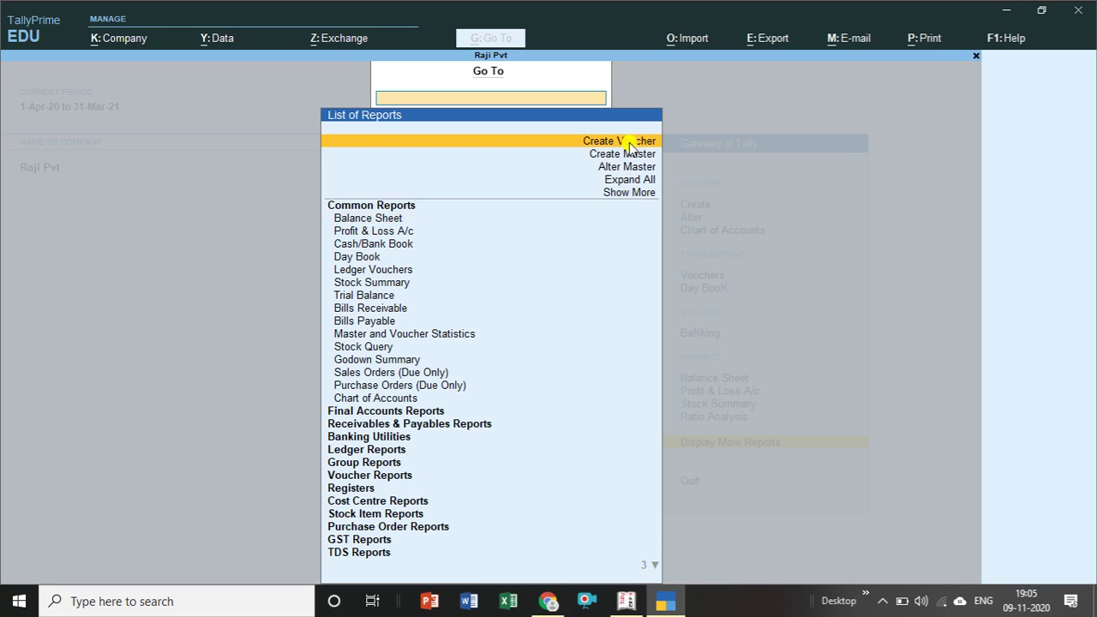
{"action": "left_click", "coordinate": [629, 144]}
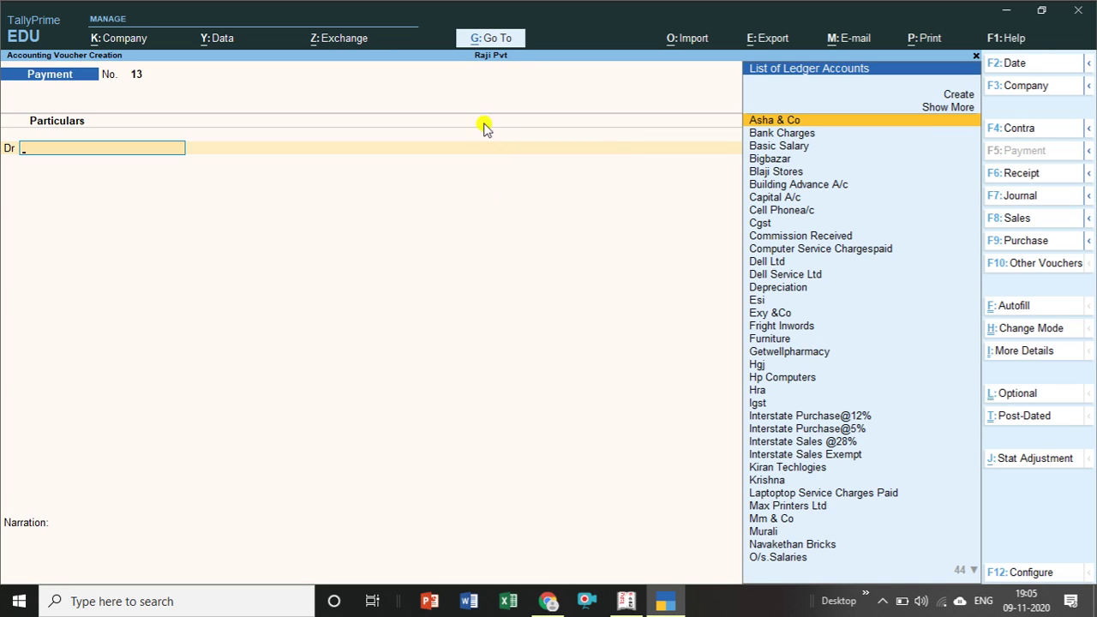
{"action": "key", "text": "Escape"}
{"action": "key", "text": "y"}
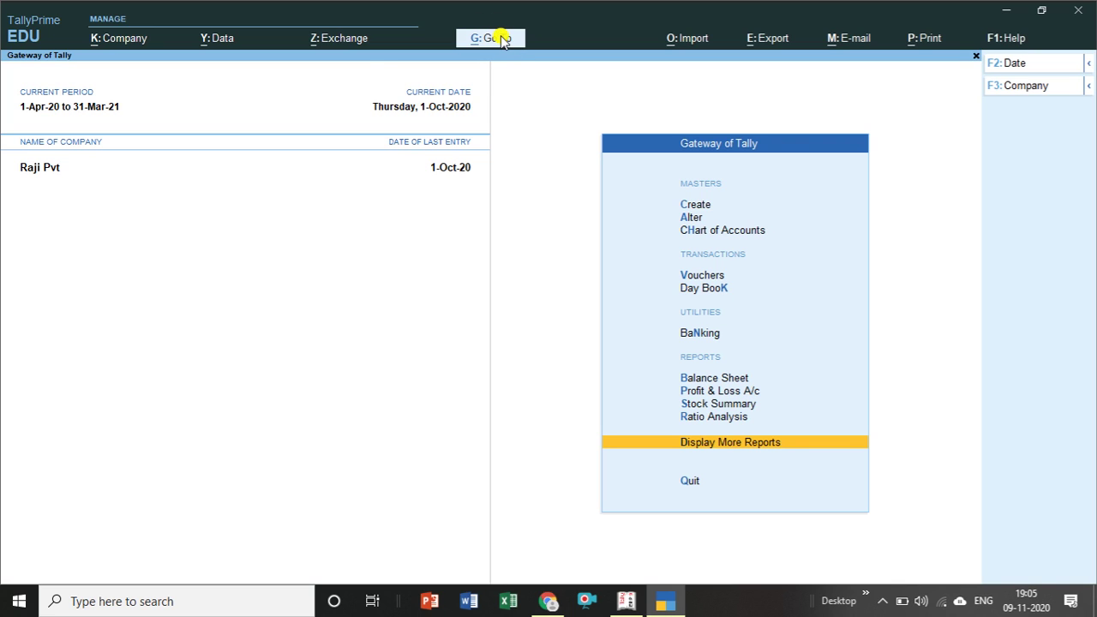
{"action": "left_click", "coordinate": [503, 41]}
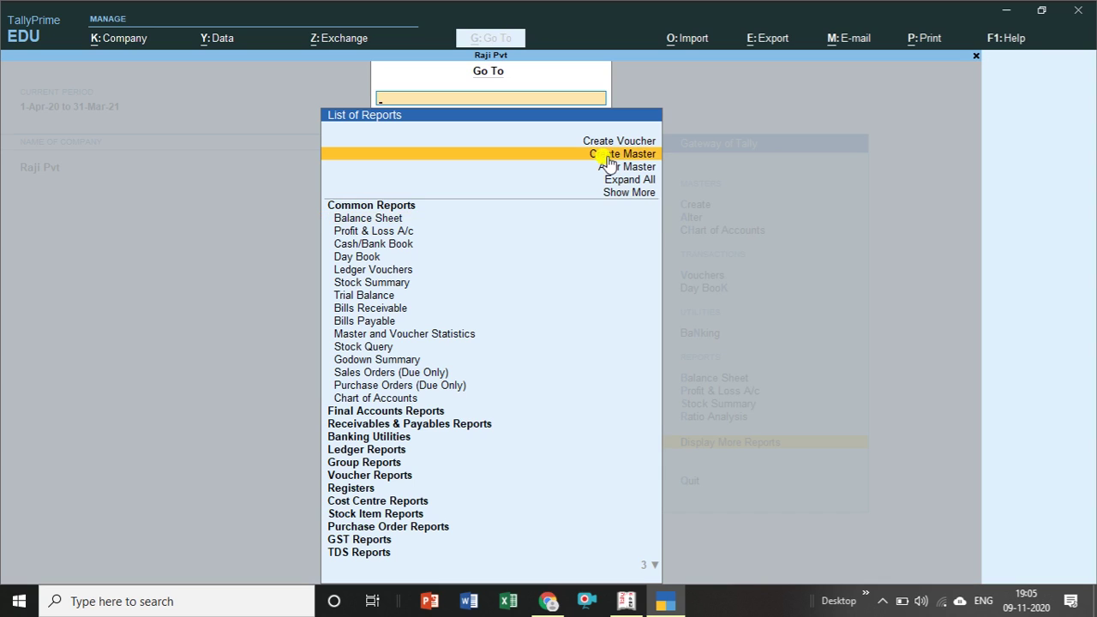
{"action": "left_click", "coordinate": [606, 156]}
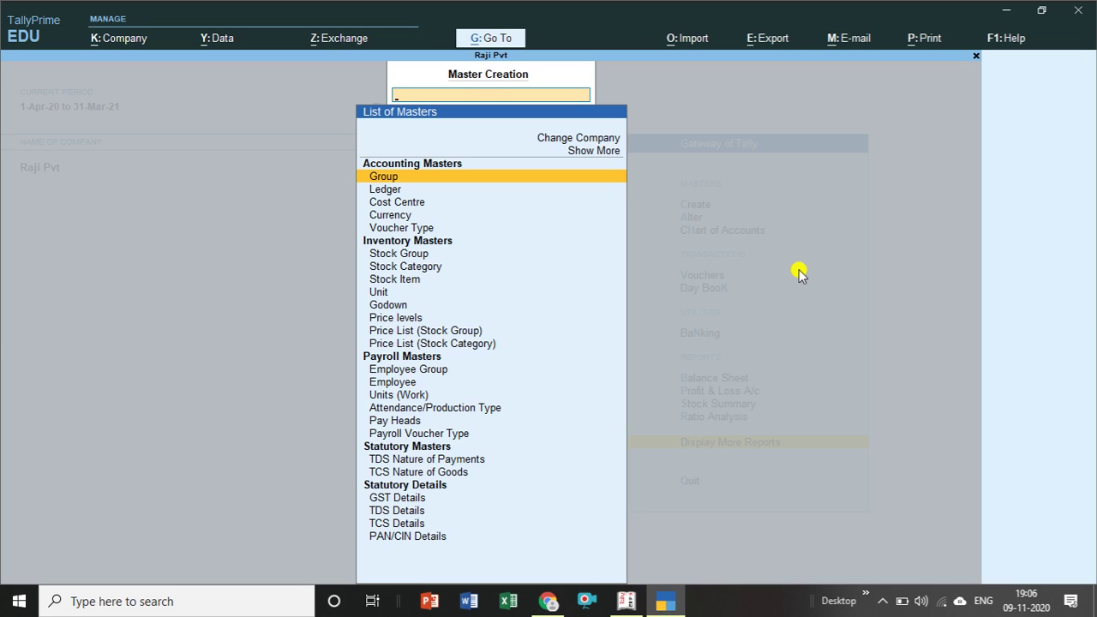
{"action": "key", "text": "Escape"}
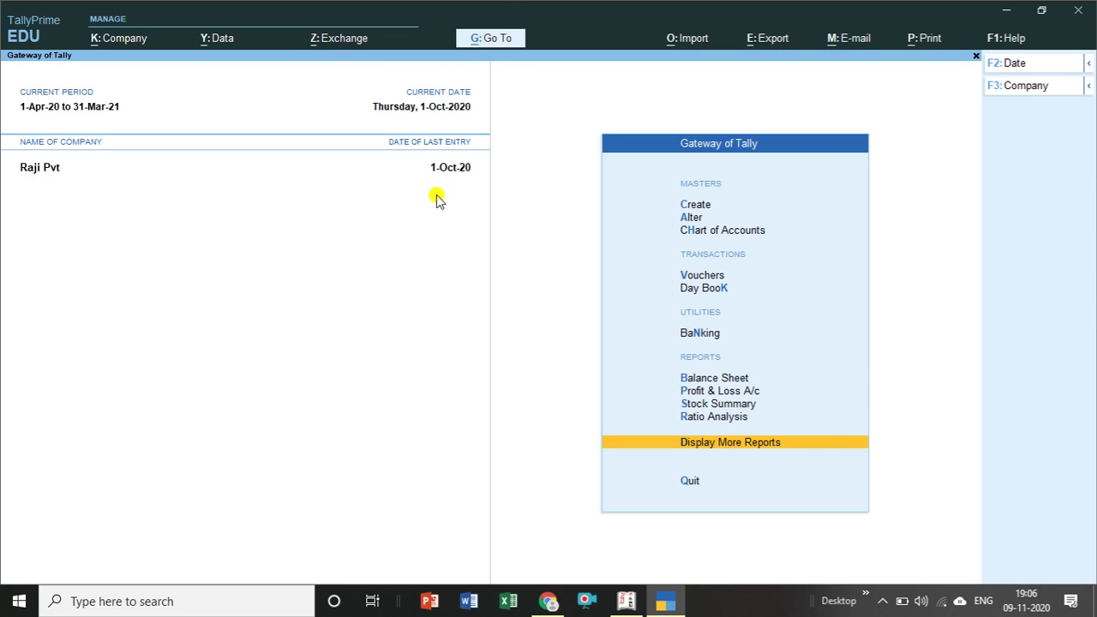
{"action": "left_click", "coordinate": [504, 43]}
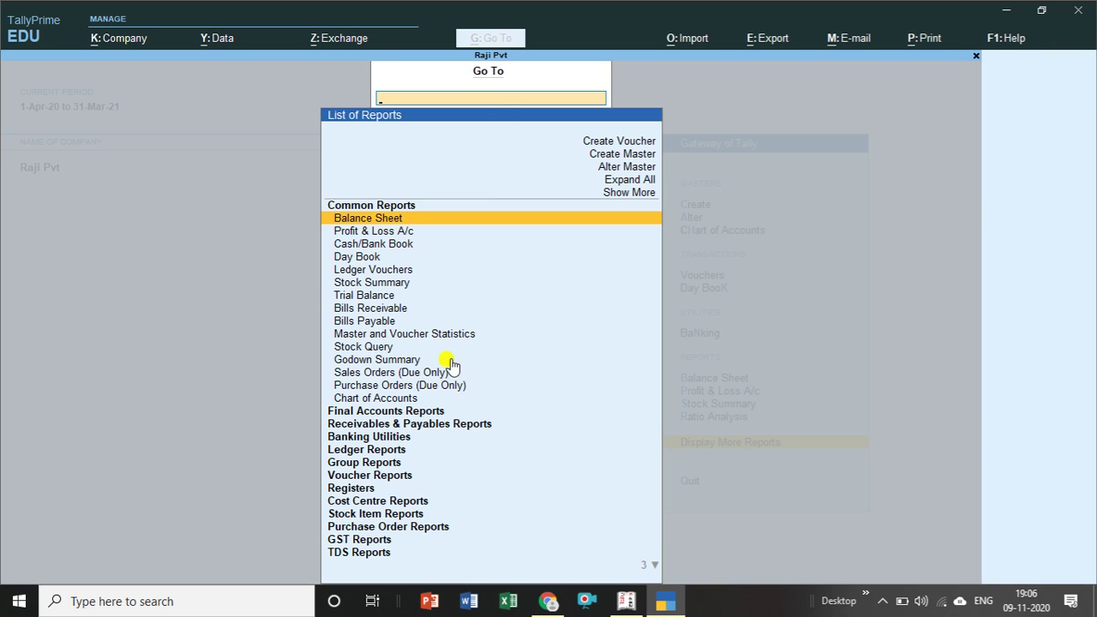
{"action": "left_click", "coordinate": [636, 169]}
{"action": "left_click", "coordinate": [636, 170]}
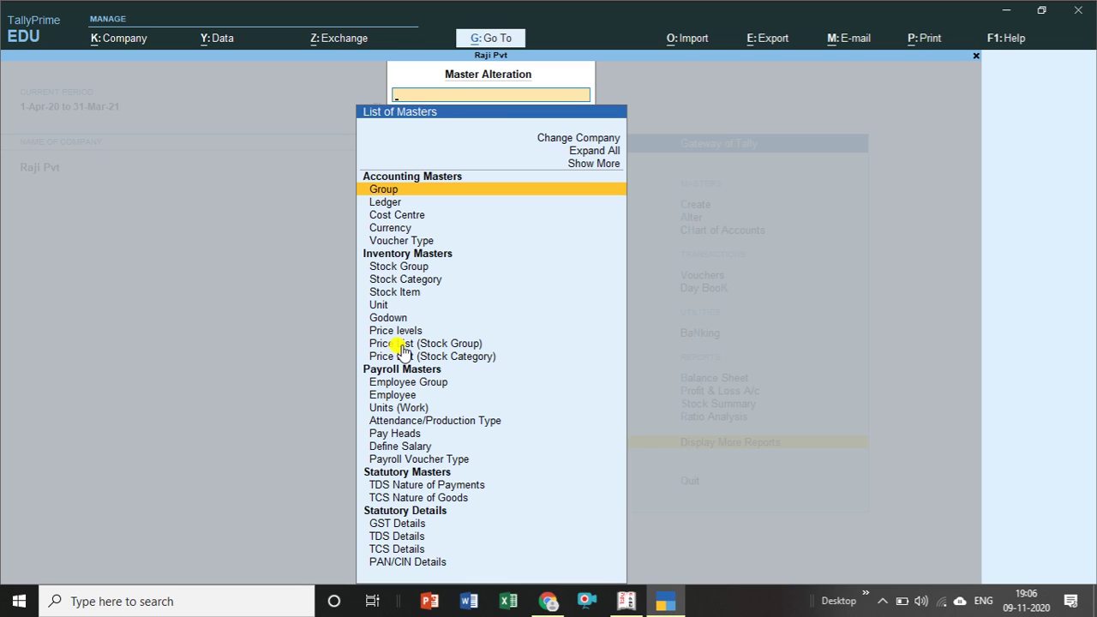
{"action": "key", "text": "Down"}
{"action": "key", "text": "Return"}
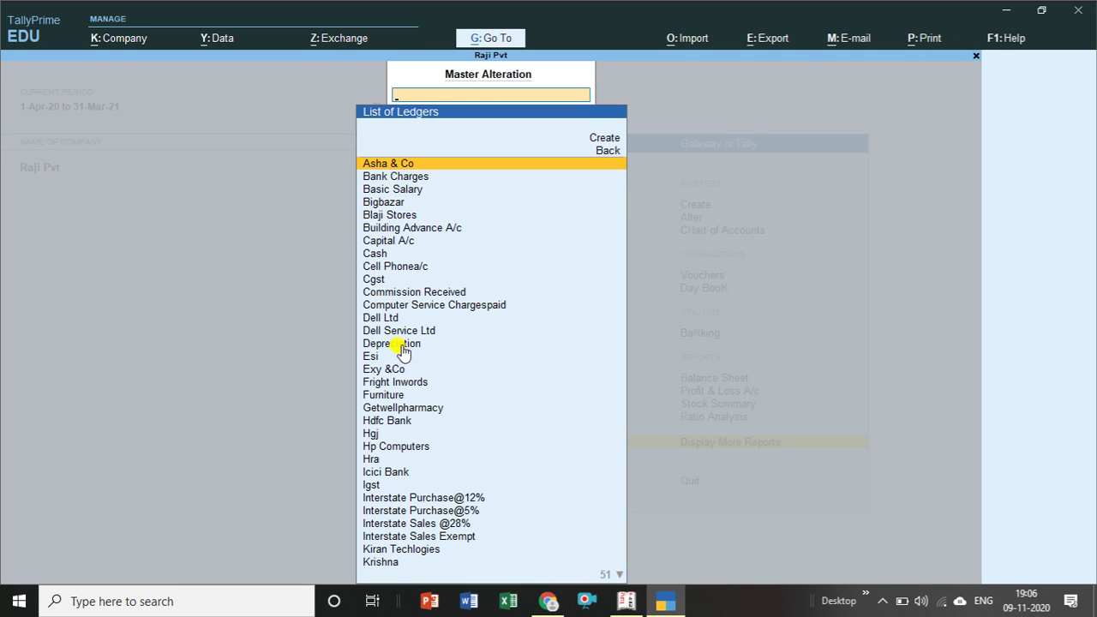
{"action": "key", "text": "Down"}
{"action": "key", "text": "Down"}
{"action": "key", "text": "Down"}
{"action": "key", "text": "Down"}
{"action": "key", "text": "Down"}
{"action": "key", "text": "Down"}
{"action": "key", "text": "Down"}
{"action": "key", "text": "Down"}
{"action": "key", "text": "Down"}
{"action": "key", "text": "Down"}
{"action": "key", "text": "Down"}
{"action": "key", "text": "Down"}
{"action": "key", "text": "Down"}
{"action": "key", "text": "Down"}
{"action": "key", "text": "Down"}
{"action": "key", "text": "Down"}
{"action": "key", "text": "Down"}
{"action": "key", "text": "Down"}
{"action": "key", "text": "Down"}
{"action": "key", "text": "Down"}
{"action": "key", "text": "Down"}
{"action": "key", "text": "Down"}
{"action": "key", "text": "Down"}
{"action": "key", "text": "Down"}
{"action": "key", "text": "Down"}
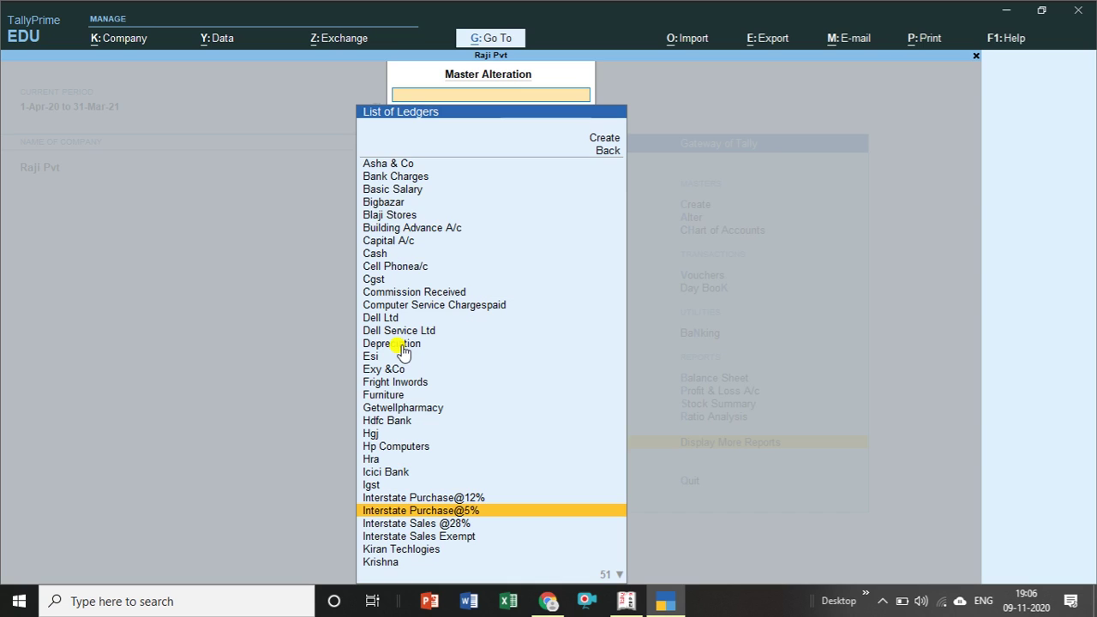
{"action": "key", "text": "Return"}
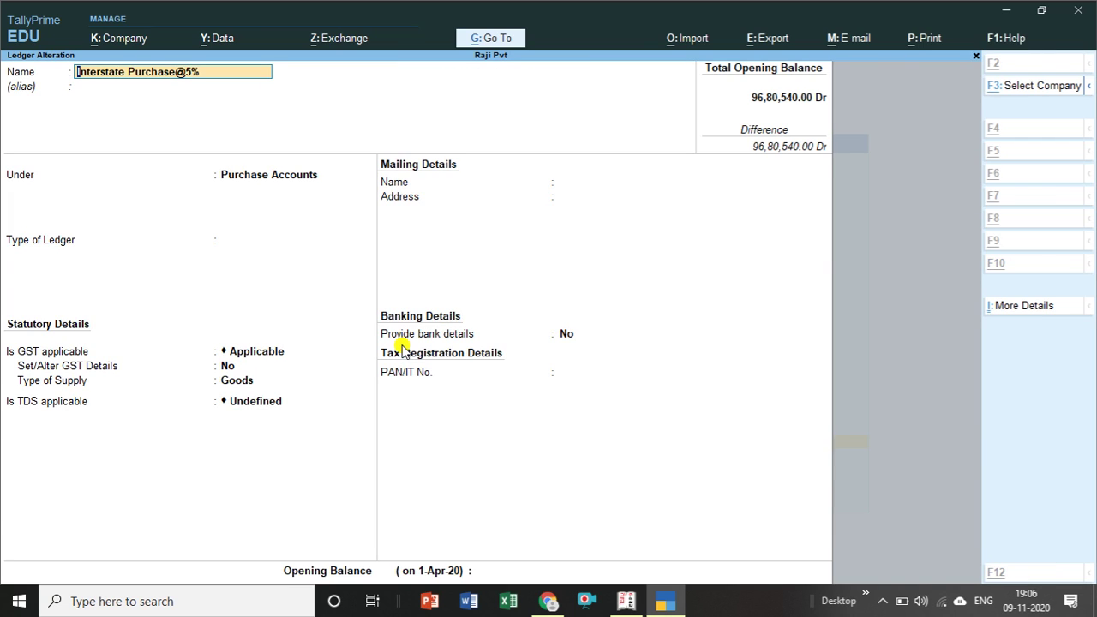
{"action": "key", "text": "alt+d"}
{"action": "key", "text": "y"}
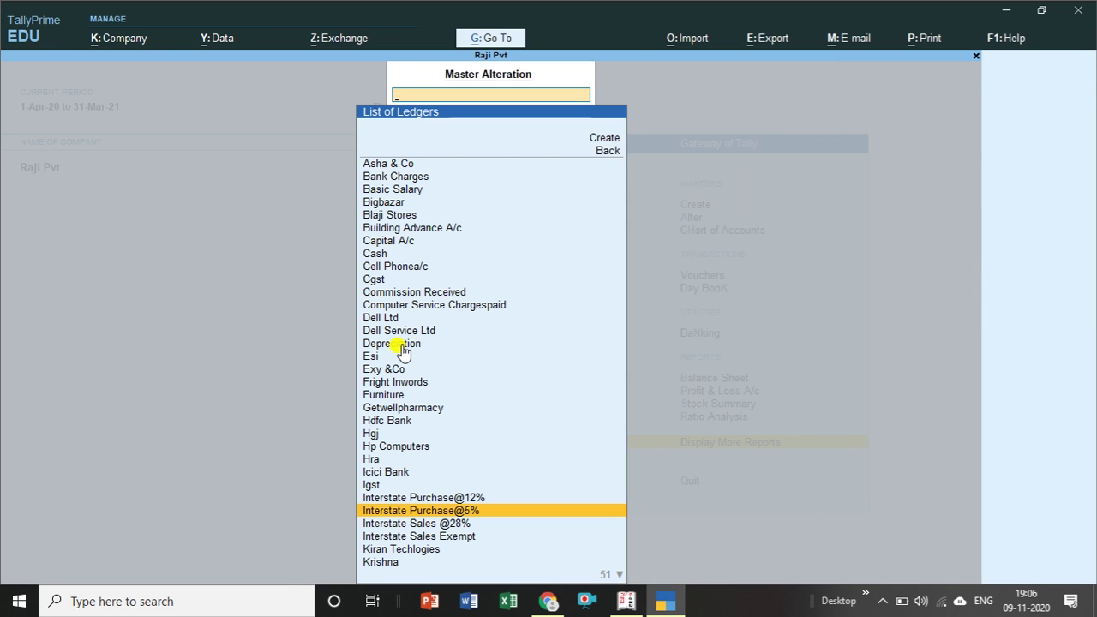
{"action": "key", "text": "Escape"}
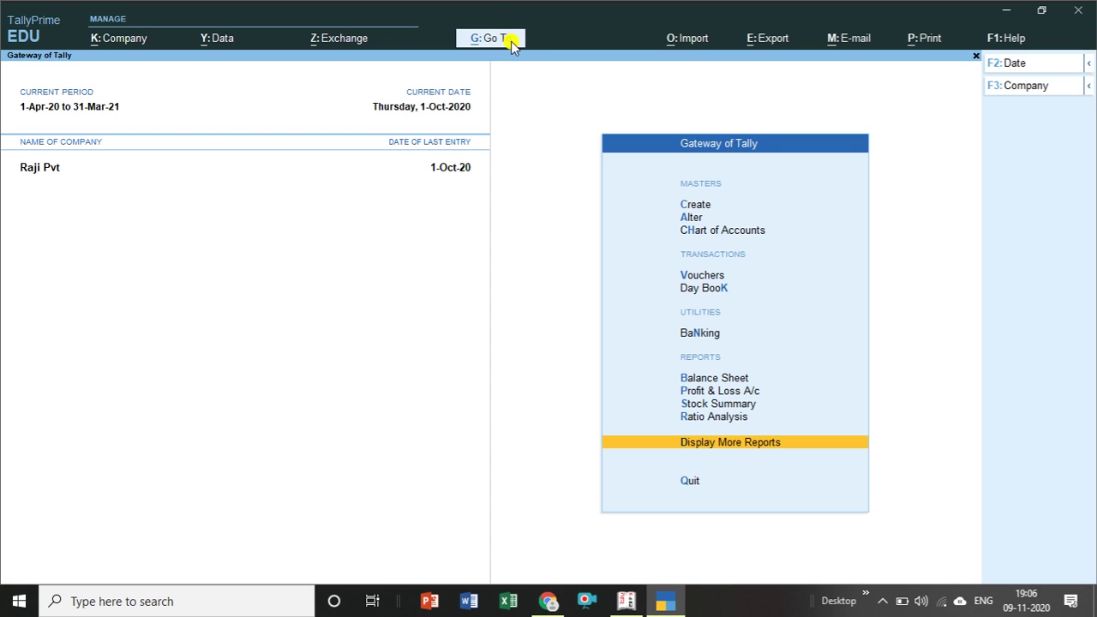
{"action": "left_click", "coordinate": [490, 39]}
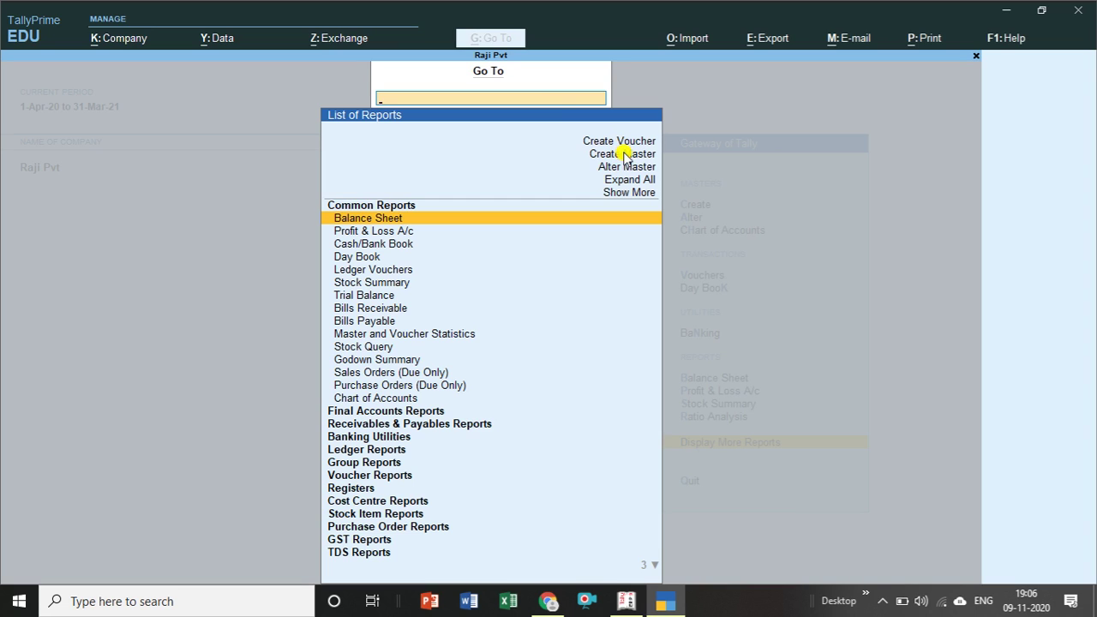
{"action": "left_click", "coordinate": [624, 157]}
{"action": "left_click", "coordinate": [624, 157]}
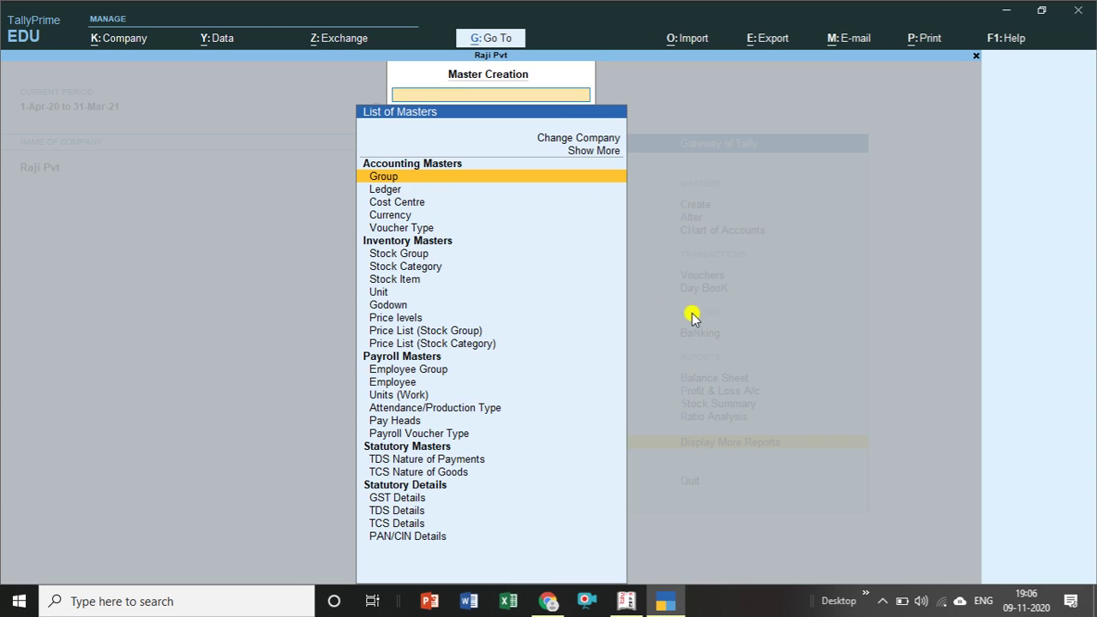
{"action": "key", "text": "Escape"}
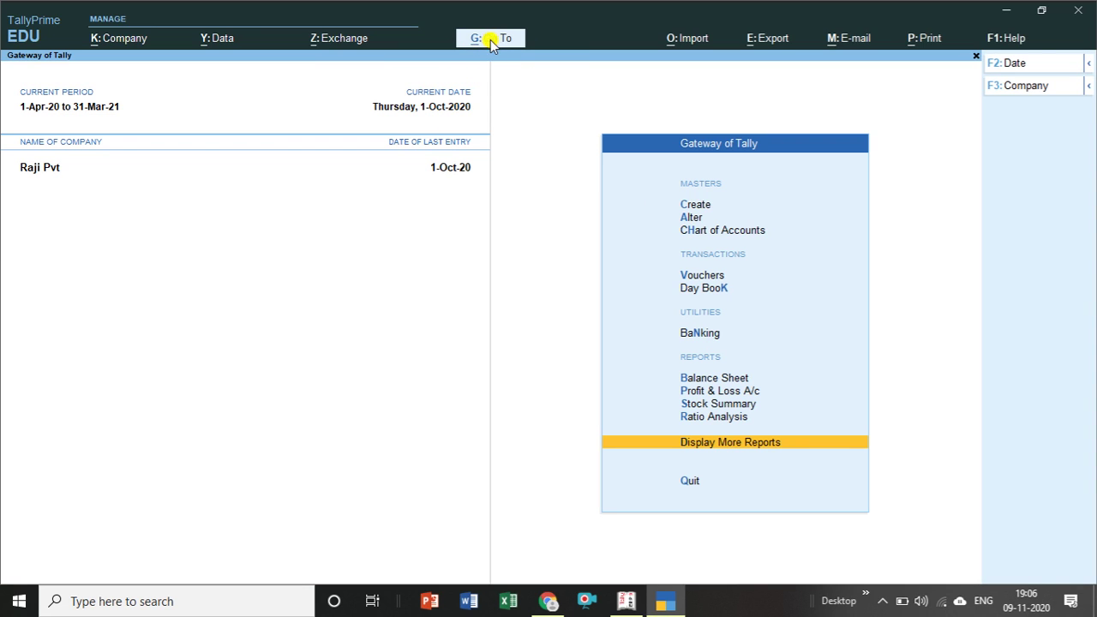
{"action": "left_click", "coordinate": [491, 42]}
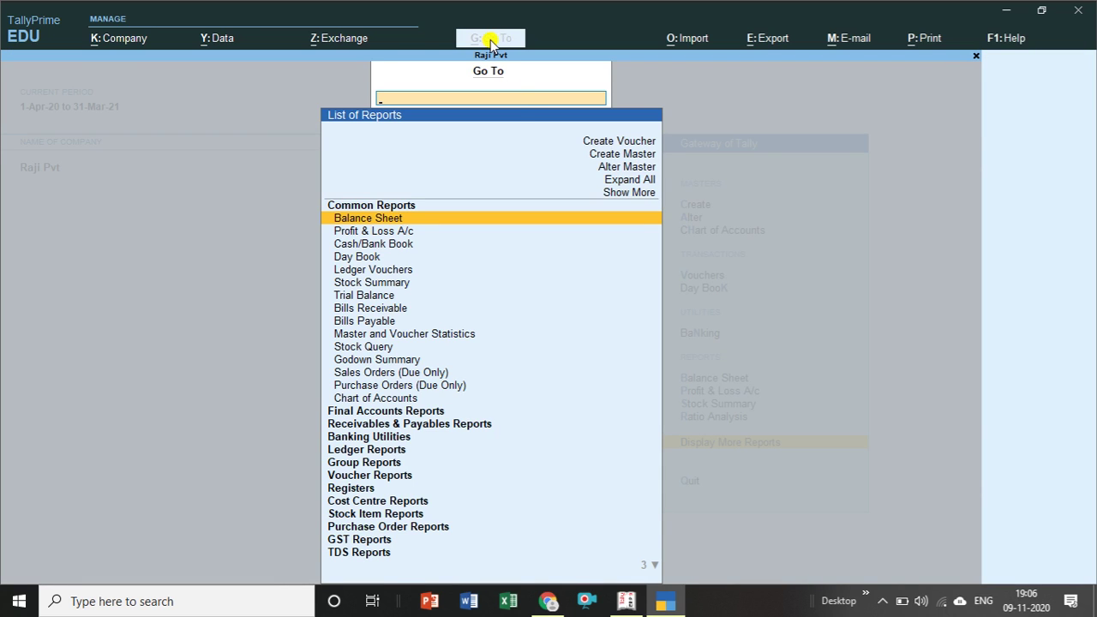
{"action": "left_click", "coordinate": [629, 172]}
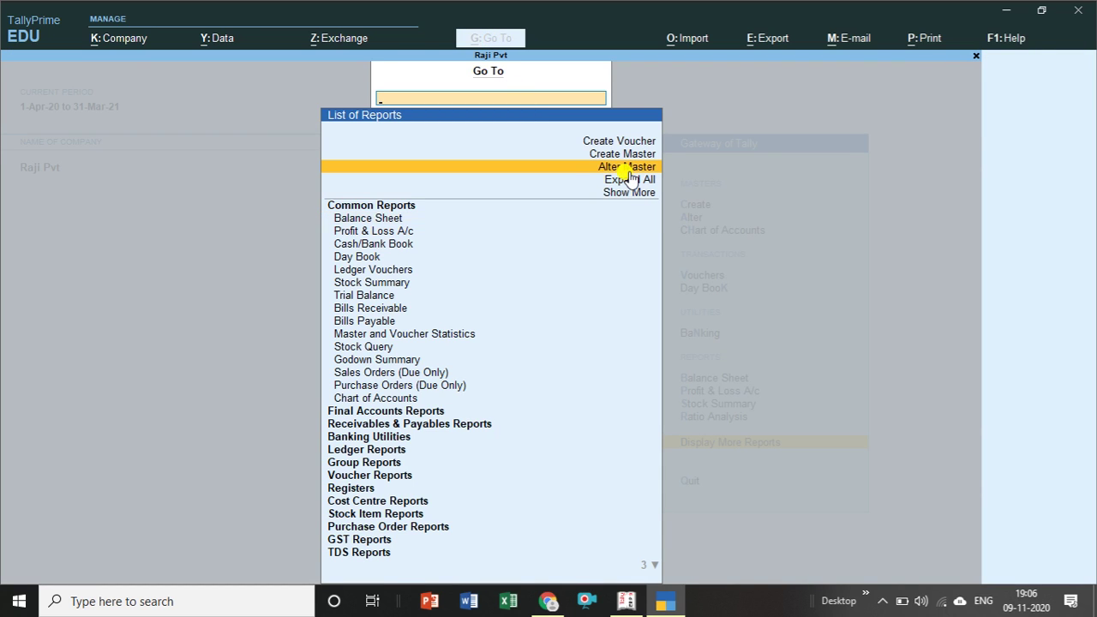
{"action": "left_click", "coordinate": [629, 172]}
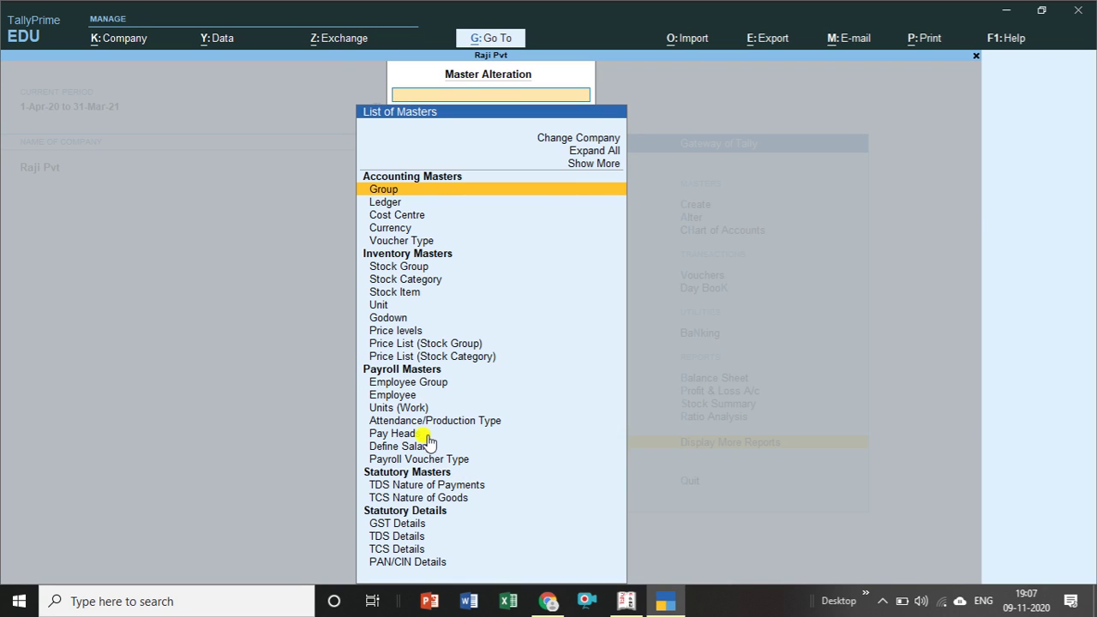
{"action": "left_click", "coordinate": [424, 387]}
{"action": "left_click", "coordinate": [426, 388]}
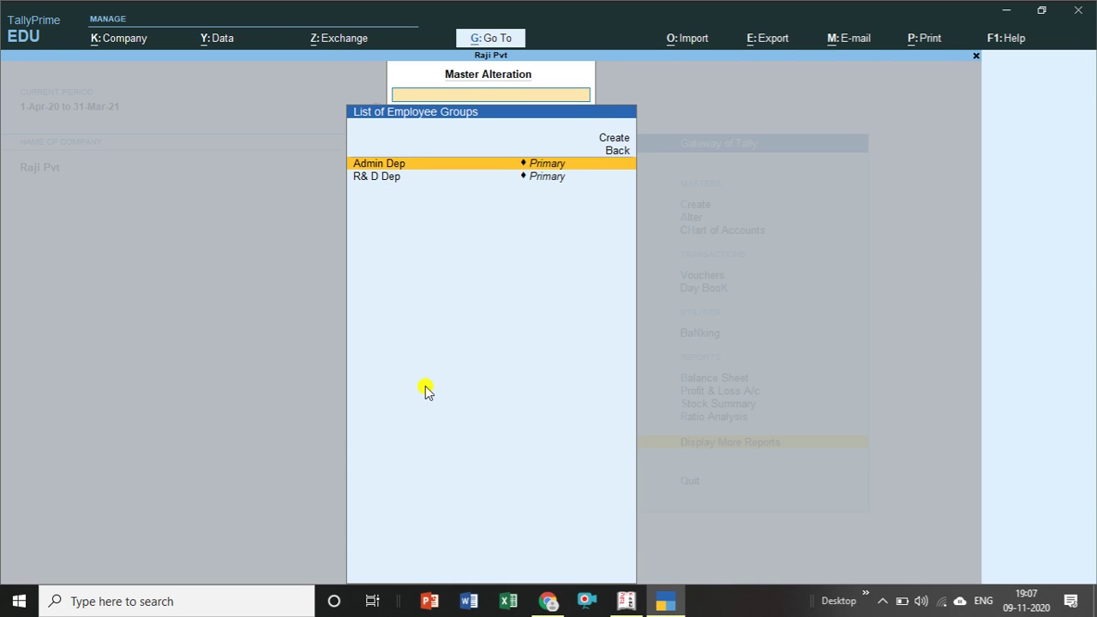
{"action": "key", "text": "Return"}
{"action": "key", "text": "BackSpace"}
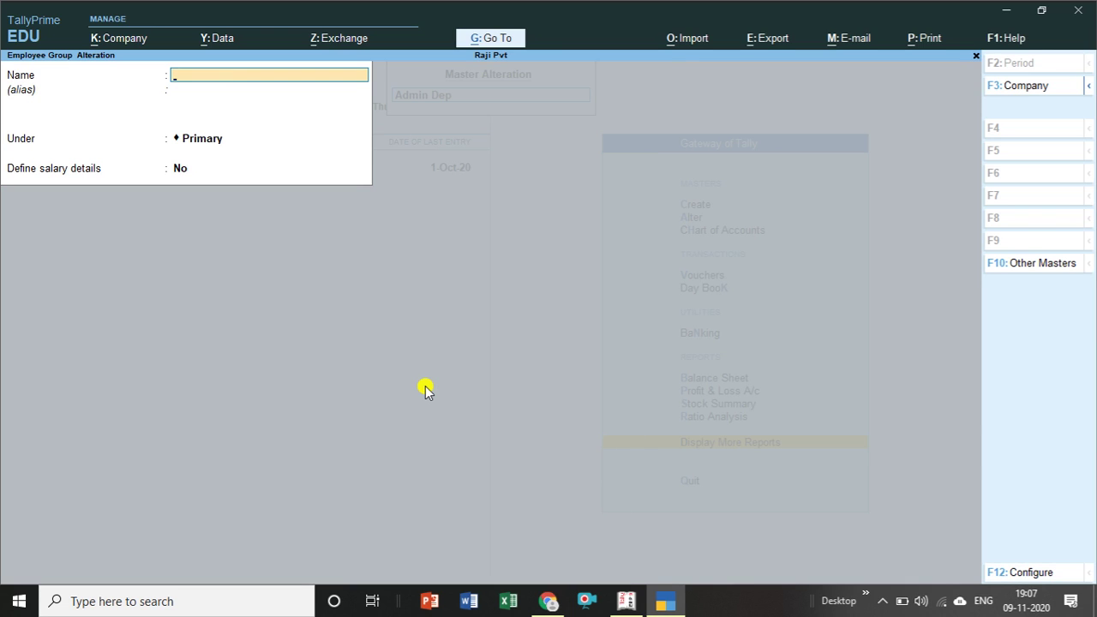
{"action": "key", "text": "Escape"}
{"action": "key", "text": "Escape"}
{"action": "key", "text": "Escape"}
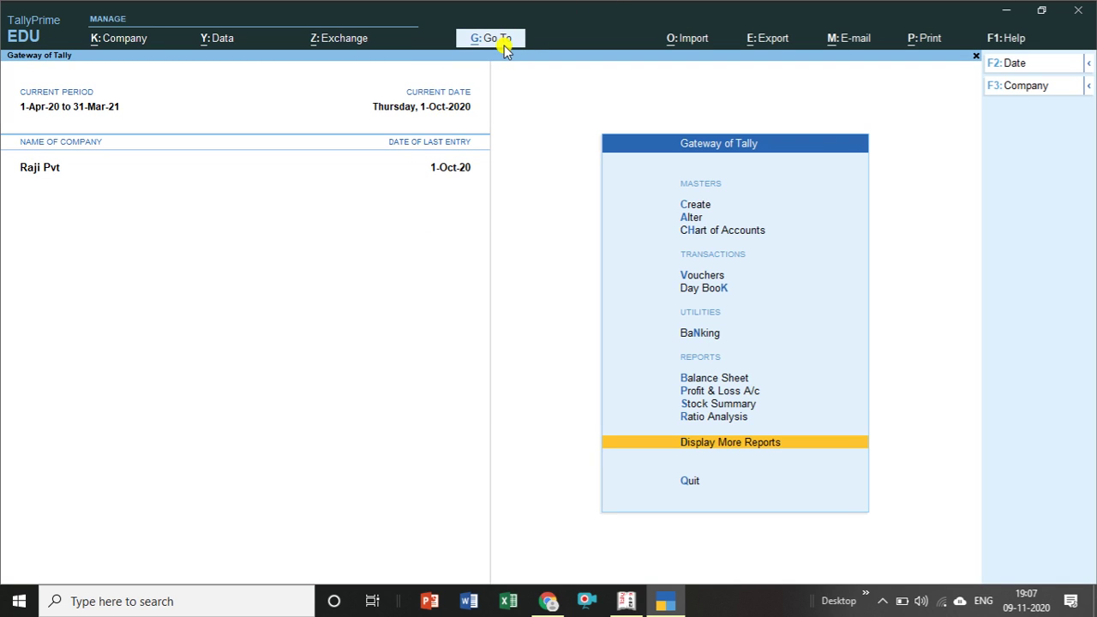
{"action": "left_click", "coordinate": [497, 38]}
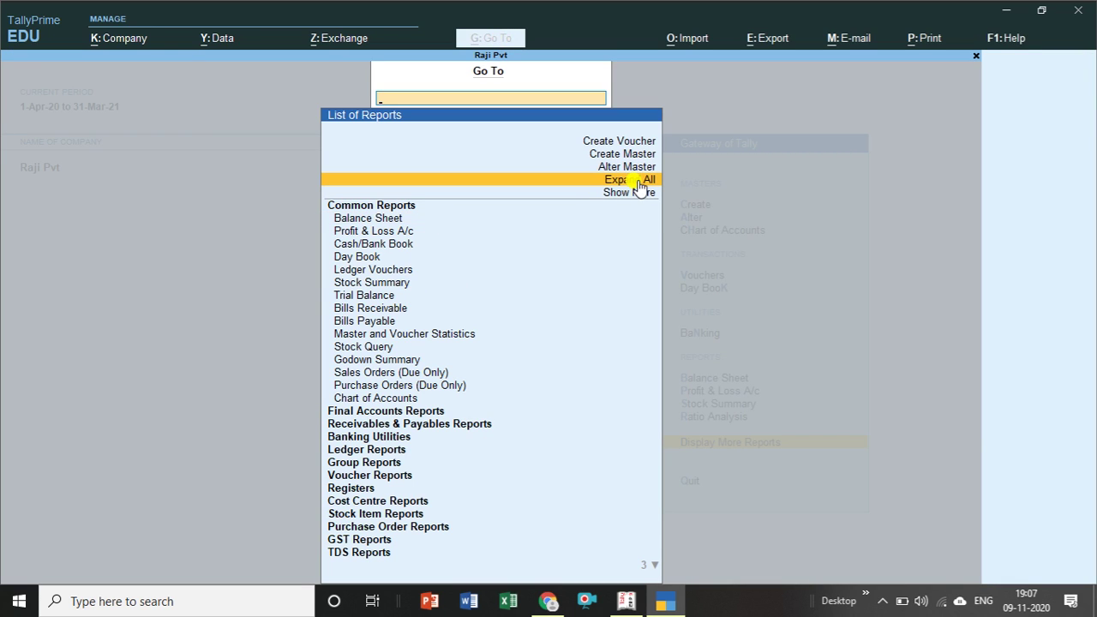
{"action": "left_click", "coordinate": [641, 187]}
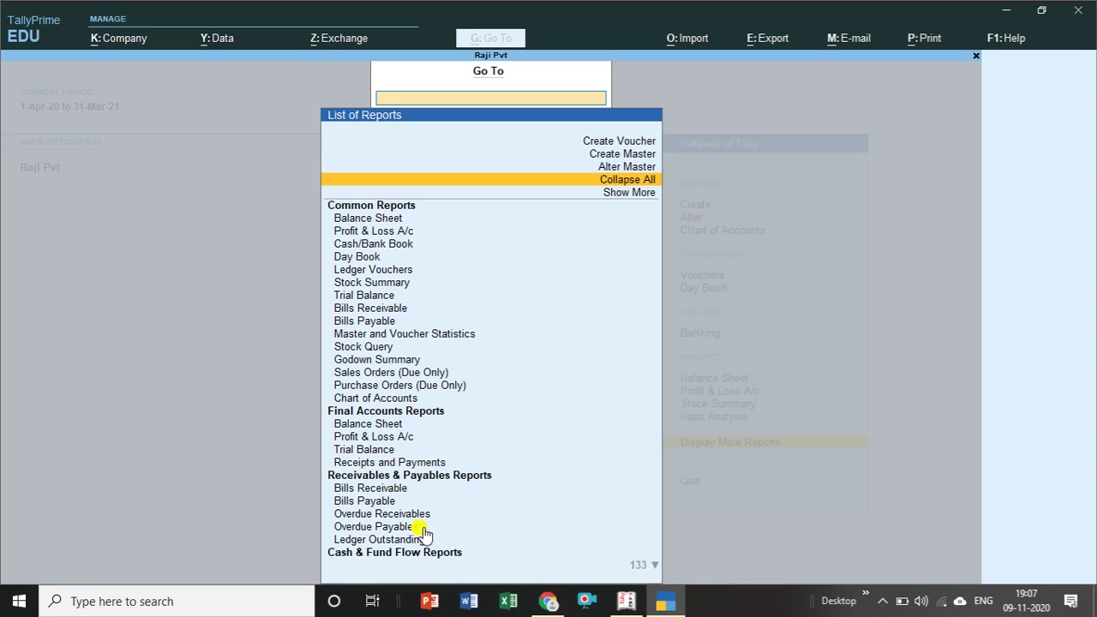
{"action": "left_click", "coordinate": [418, 259]}
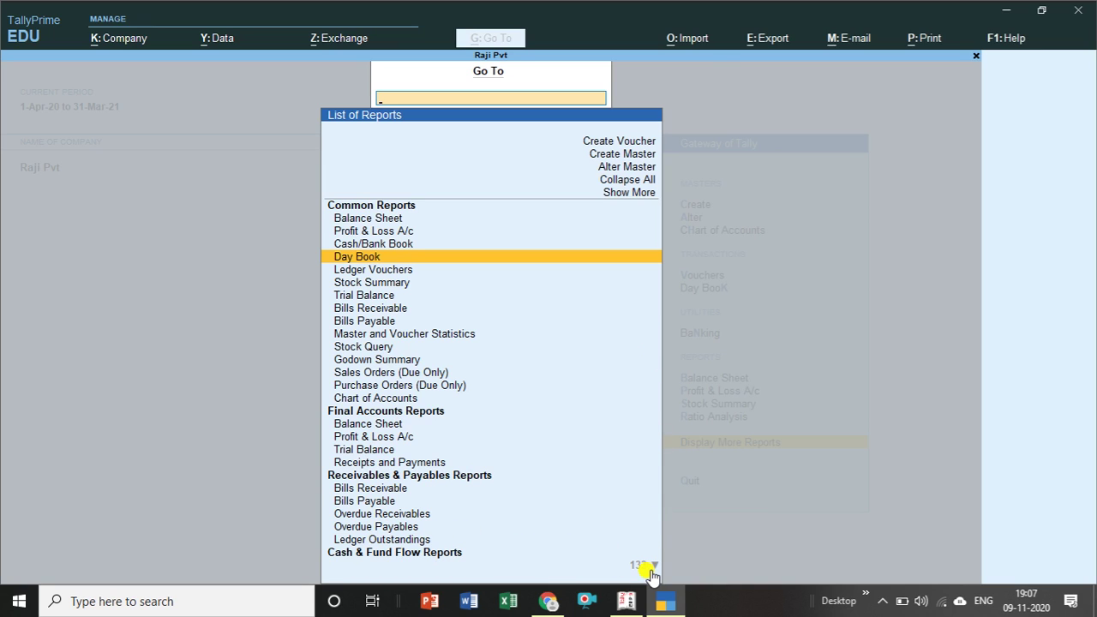
{"action": "key", "text": "Down"}
{"action": "key", "text": "Down"}
{"action": "key", "text": "Down"}
{"action": "key", "text": "Down"}
{"action": "key", "text": "Down"}
{"action": "key", "text": "Down"}
{"action": "key", "text": "Down"}
{"action": "key", "text": "Down"}
{"action": "key", "text": "Down"}
{"action": "key", "text": "Down"}
{"action": "key", "text": "Down"}
{"action": "key", "text": "Down"}
{"action": "key", "text": "Down"}
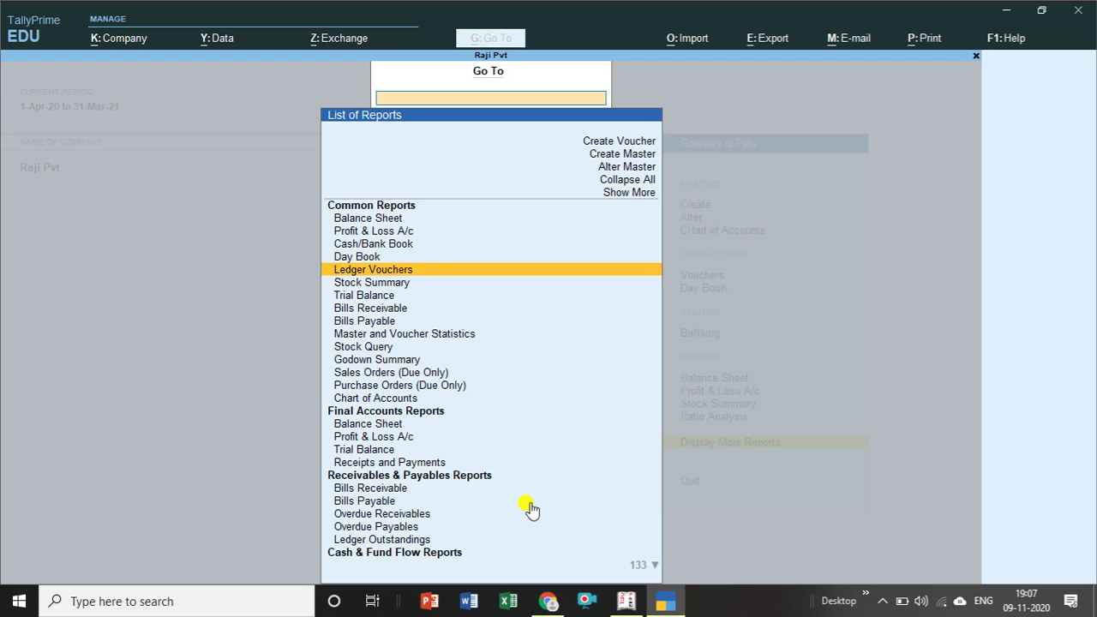
{"action": "key", "text": "Down"}
{"action": "key", "text": "Down"}
{"action": "key", "text": "Down"}
{"action": "key", "text": "Down"}
{"action": "key", "text": "Down"}
{"action": "key", "text": "Down"}
{"action": "key", "text": "Down"}
{"action": "key", "text": "Down"}
{"action": "key", "text": "Down"}
{"action": "key", "text": "Down"}
{"action": "key", "text": "Down"}
{"action": "key", "text": "Down"}
{"action": "key", "text": "Down"}
{"action": "key", "text": "Down"}
{"action": "key", "text": "Down"}
{"action": "key", "text": "Down"}
{"action": "key", "text": "Down"}
{"action": "key", "text": "Down"}
{"action": "key", "text": "Down"}
{"action": "key", "text": "Down"}
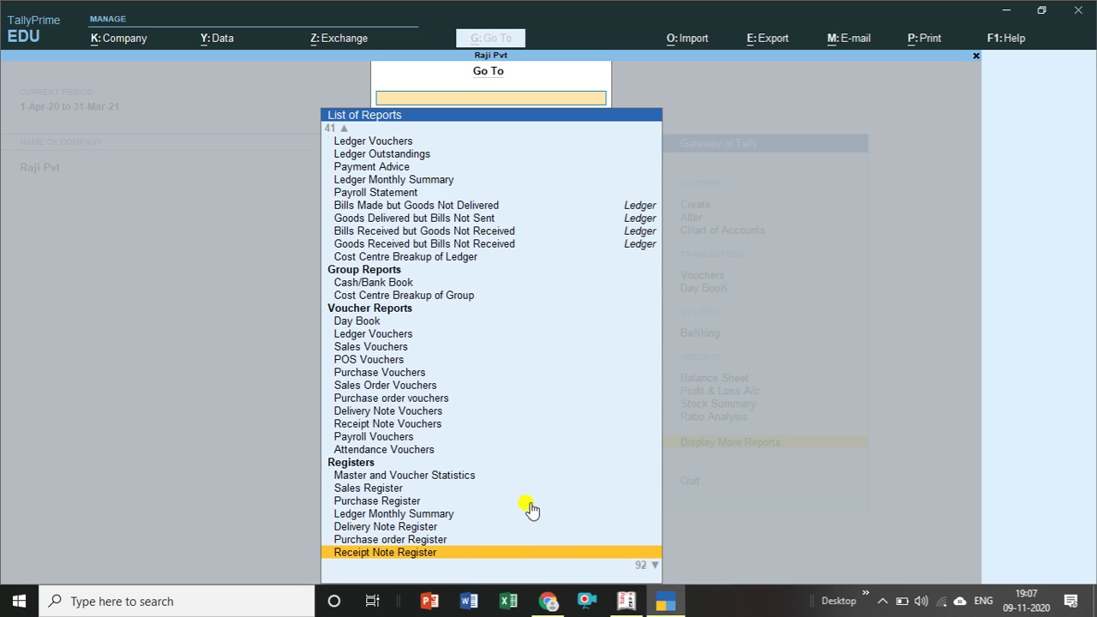
{"action": "key", "text": "Down"}
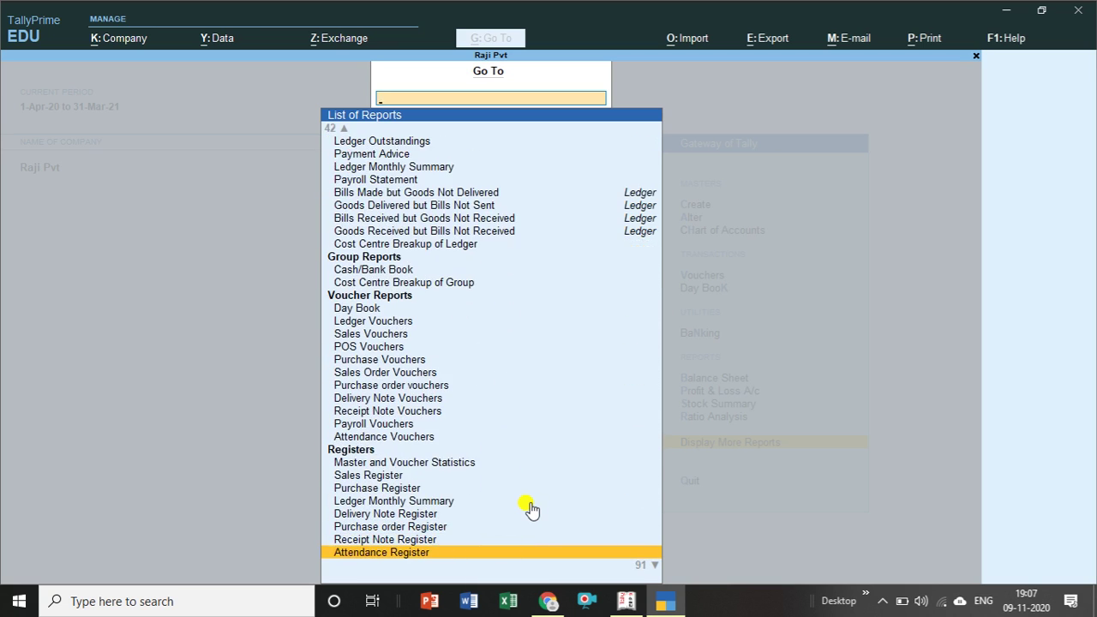
{"action": "key", "text": "Down"}
{"action": "key", "text": "Down"}
{"action": "key", "text": "Down"}
{"action": "key", "text": "Down"}
{"action": "key", "text": "Down"}
{"action": "key", "text": "Down"}
{"action": "key", "text": "Down"}
{"action": "key", "text": "Down"}
{"action": "key", "text": "Down"}
{"action": "key", "text": "Down"}
{"action": "key", "text": "Down"}
{"action": "key", "text": "Down"}
{"action": "key", "text": "Down"}
{"action": "key", "text": "Down"}
{"action": "key", "text": "Down"}
{"action": "key", "text": "Down"}
{"action": "key", "text": "Down"}
{"action": "key", "text": "Down"}
{"action": "key", "text": "Down"}
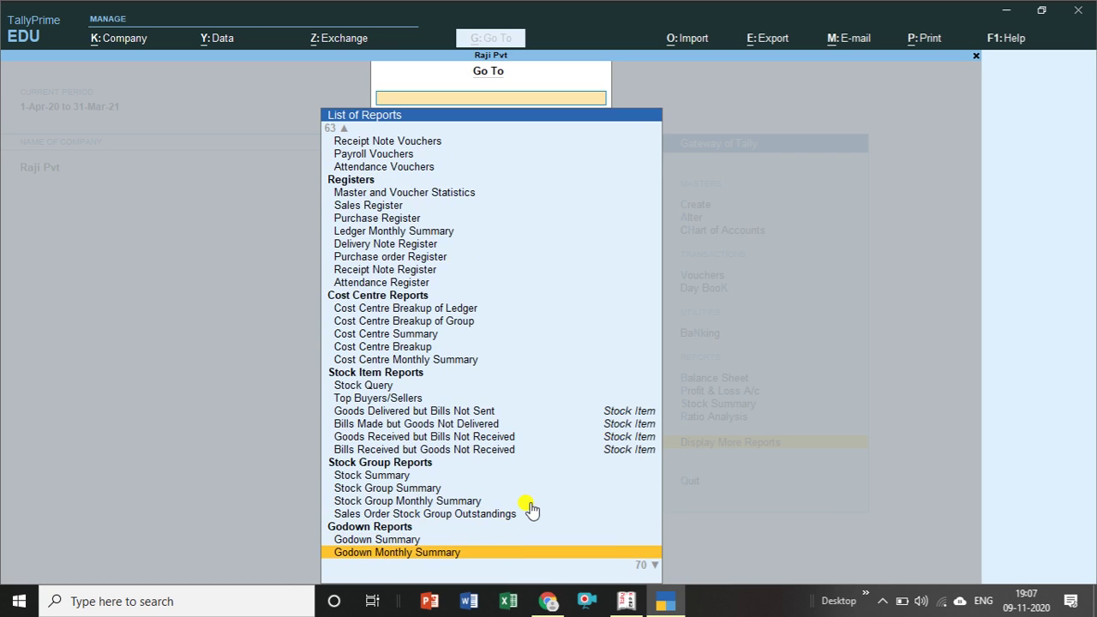
{"action": "key", "text": "Down"}
{"action": "key", "text": "Down"}
{"action": "key", "text": "Down"}
{"action": "key", "text": "Down"}
{"action": "key", "text": "Down"}
{"action": "key", "text": "Down"}
{"action": "key", "text": "Down"}
{"action": "key", "text": "Down"}
{"action": "key", "text": "Down"}
{"action": "key", "text": "Down"}
{"action": "key", "text": "Down"}
{"action": "key", "text": "Down"}
{"action": "key", "text": "Down"}
{"action": "key", "text": "Down"}
{"action": "key", "text": "Down"}
{"action": "key", "text": "Down"}
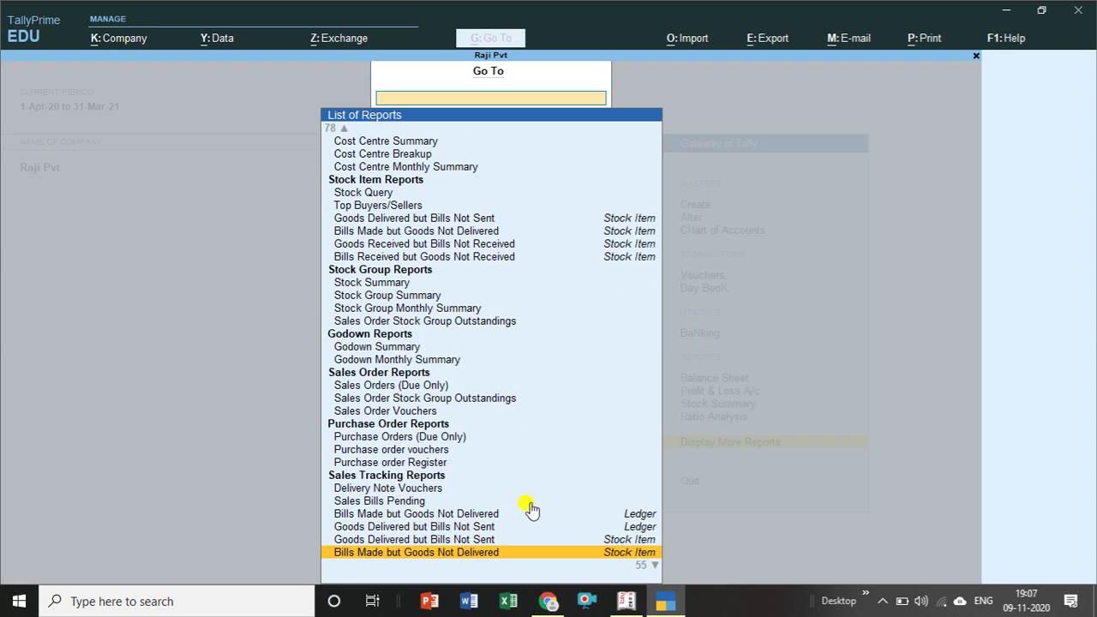
{"action": "key", "text": "Down"}
{"action": "key", "text": "Down"}
{"action": "key", "text": "Down"}
{"action": "key", "text": "Down"}
{"action": "key", "text": "Down"}
{"action": "key", "text": "Down"}
{"action": "key", "text": "Down"}
{"action": "key", "text": "Down"}
{"action": "key", "text": "Down"}
{"action": "key", "text": "Down"}
{"action": "key", "text": "Down"}
{"action": "key", "text": "Down"}
{"action": "key", "text": "Down"}
{"action": "key", "text": "Down"}
{"action": "key", "text": "Down"}
{"action": "key", "text": "Down"}
{"action": "key", "text": "Down"}
{"action": "key", "text": "Down"}
{"action": "key", "text": "Down"}
{"action": "key", "text": "Down"}
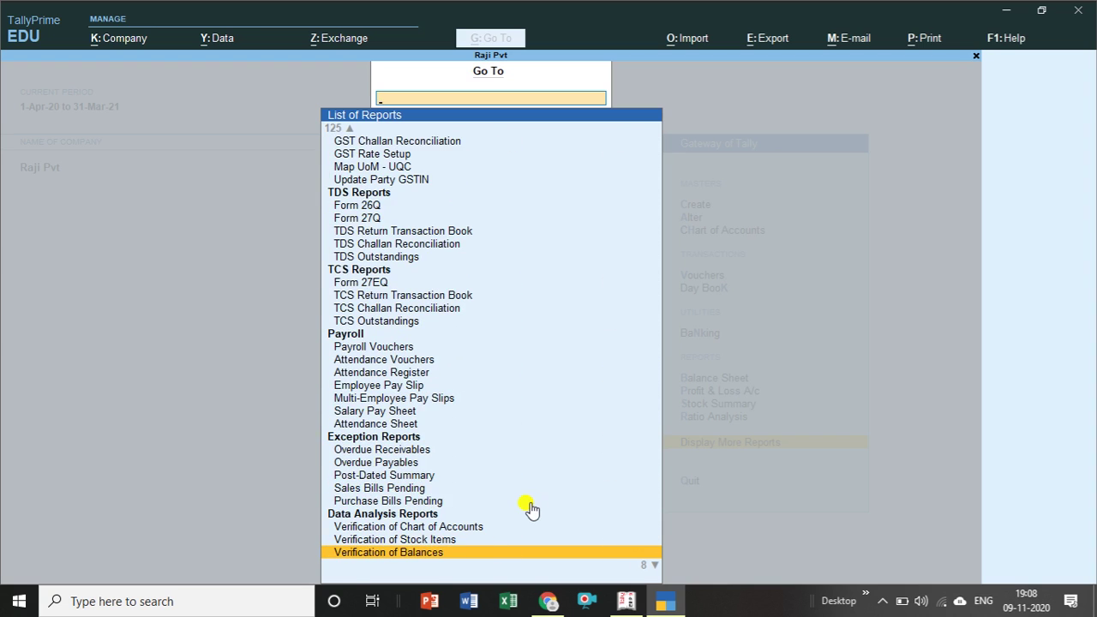
{"action": "key", "text": "Escape"}
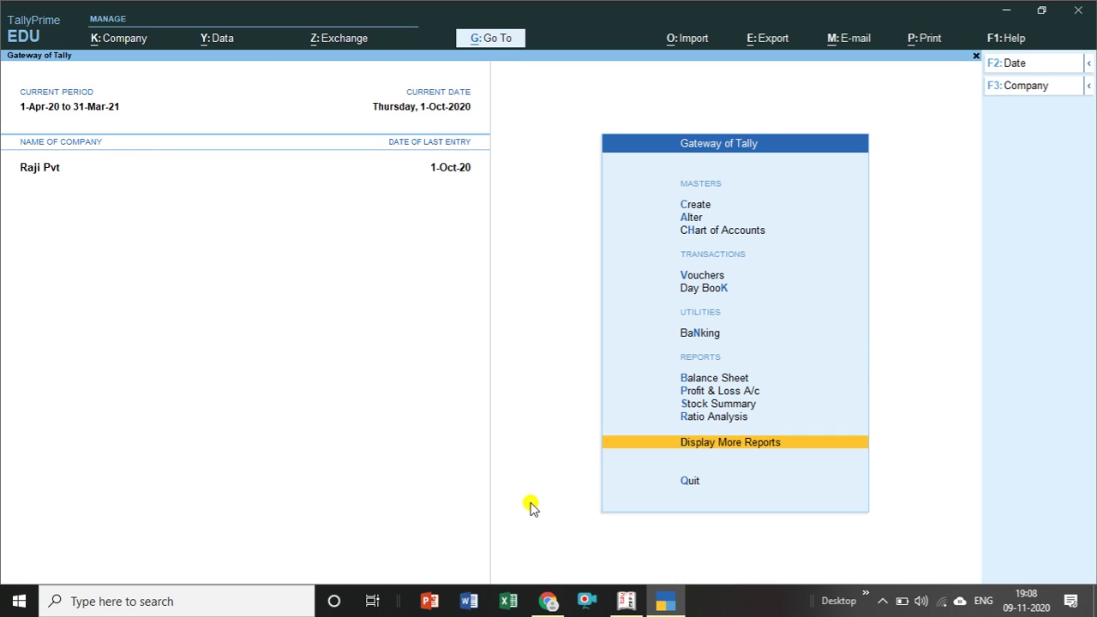
{"action": "left_click", "coordinate": [500, 47]}
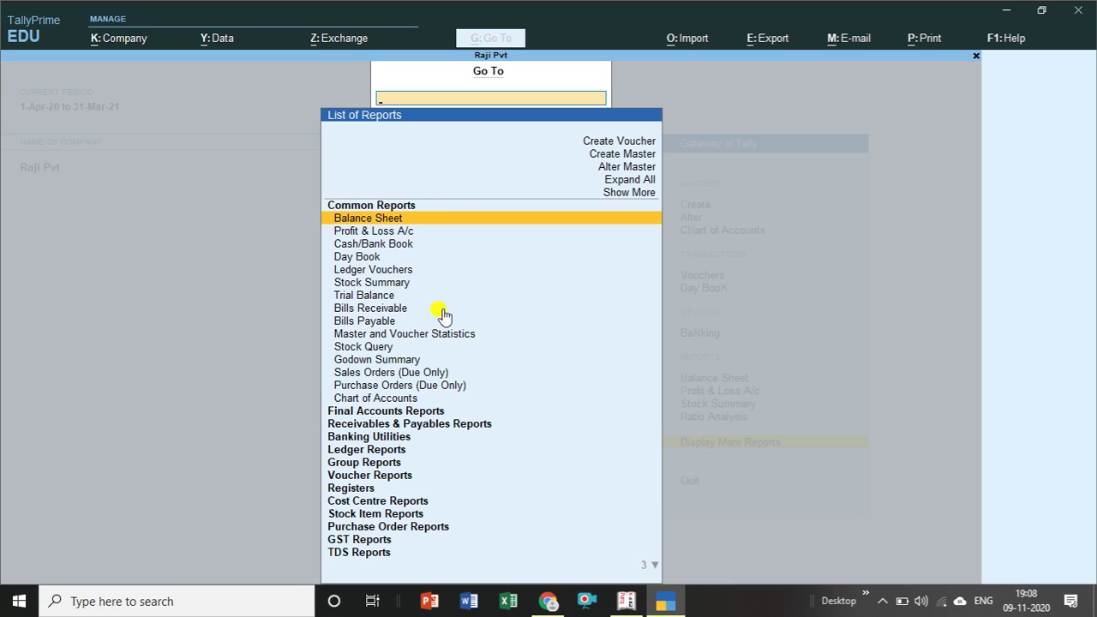
{"action": "left_click", "coordinate": [632, 194]}
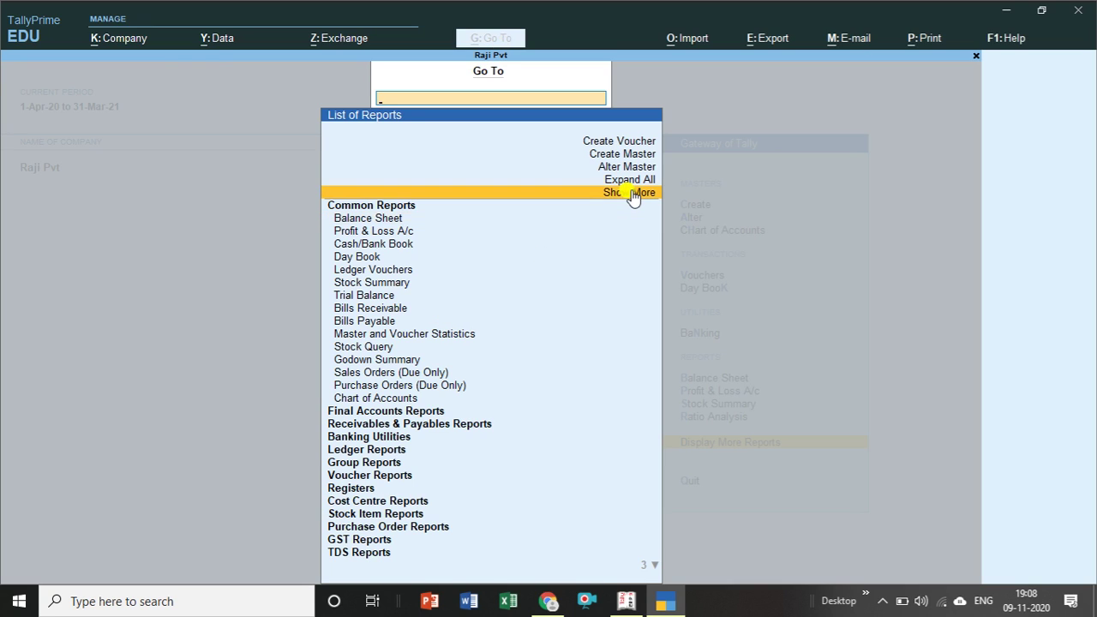
{"action": "left_click", "coordinate": [632, 194]}
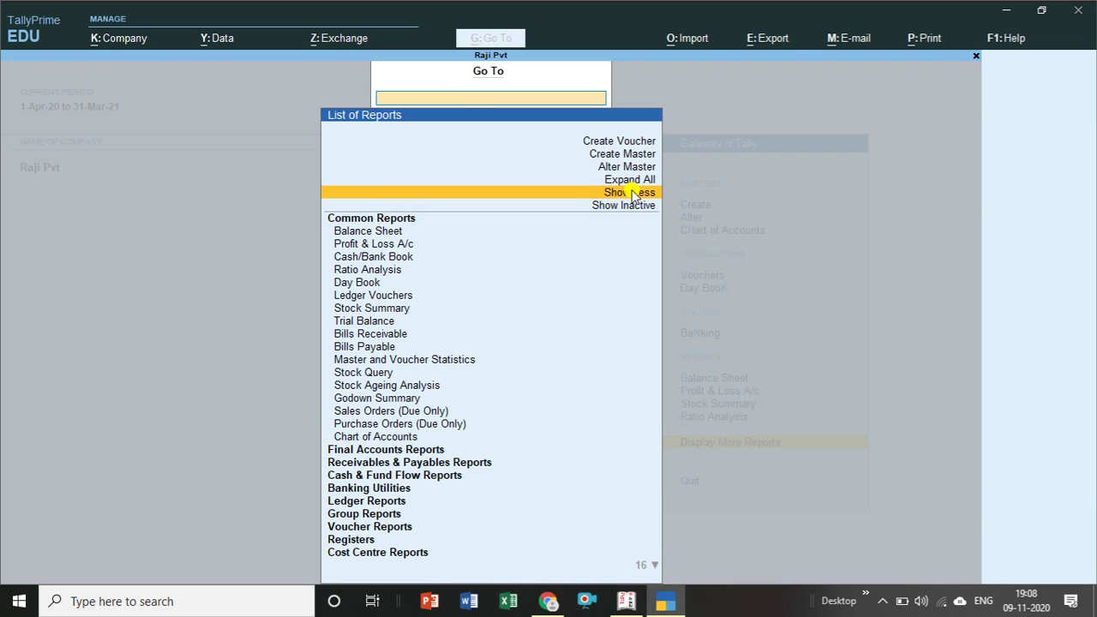
{"action": "left_click", "coordinate": [632, 195]}
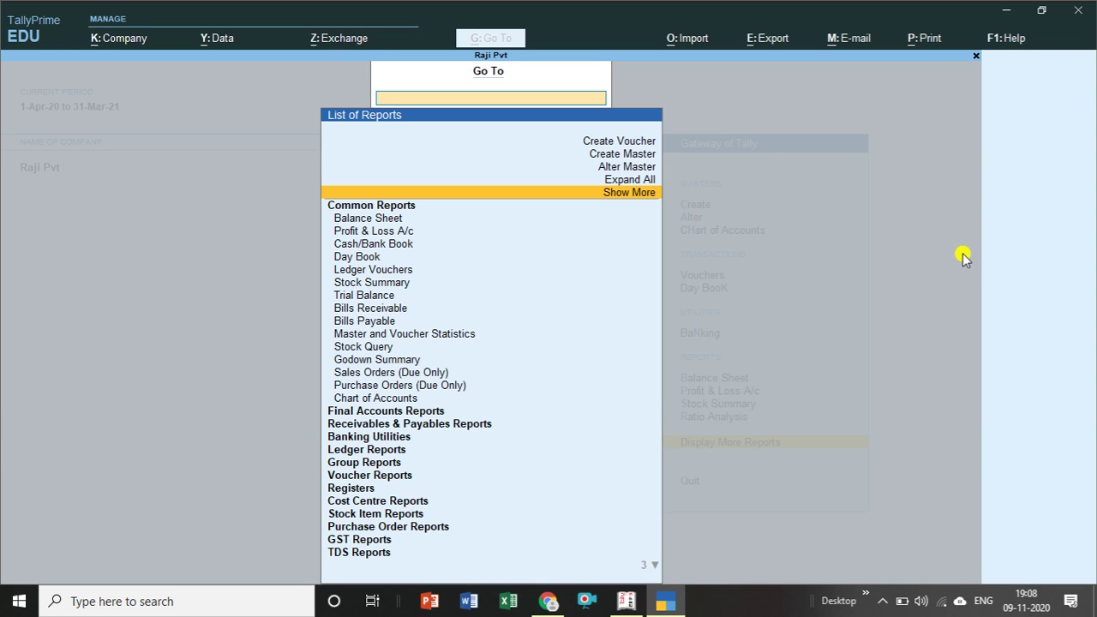
{"action": "key", "text": "Escape"}
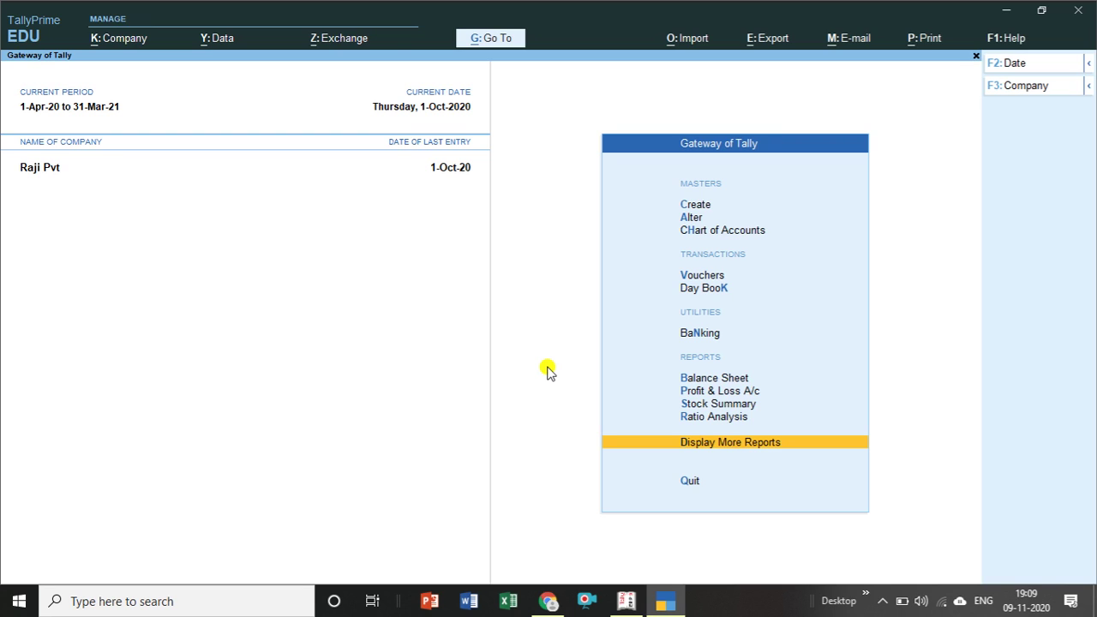
Minimise TallyPrime from the Quit prompt to reveal Tally.ERP 9's Day Book.
{"action": "key", "text": "Escape"}
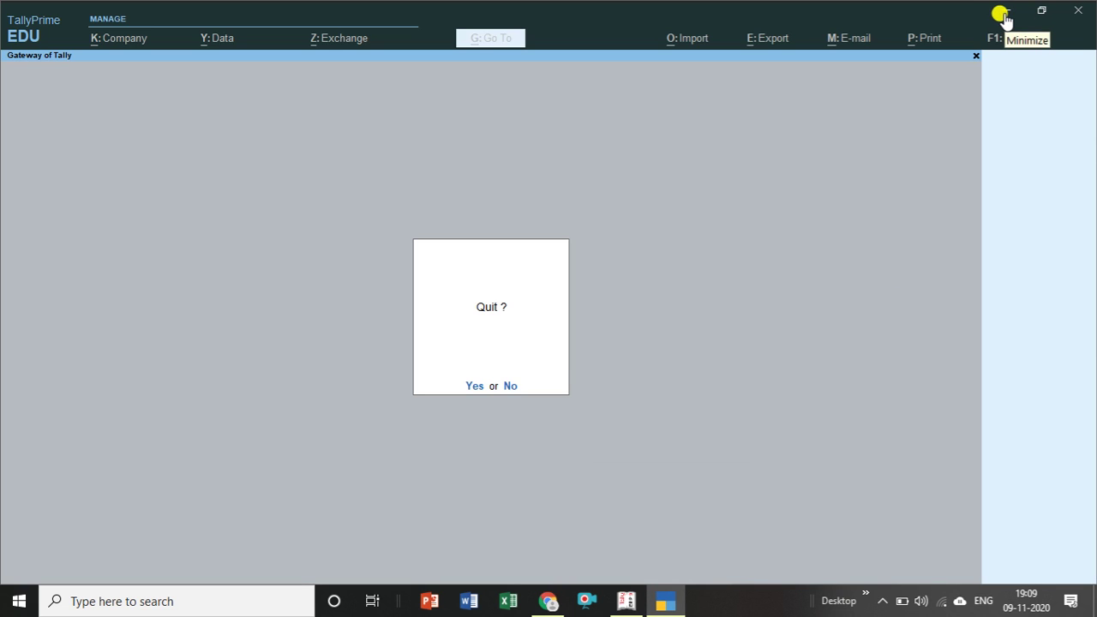
{"action": "left_click", "coordinate": [1003, 14]}
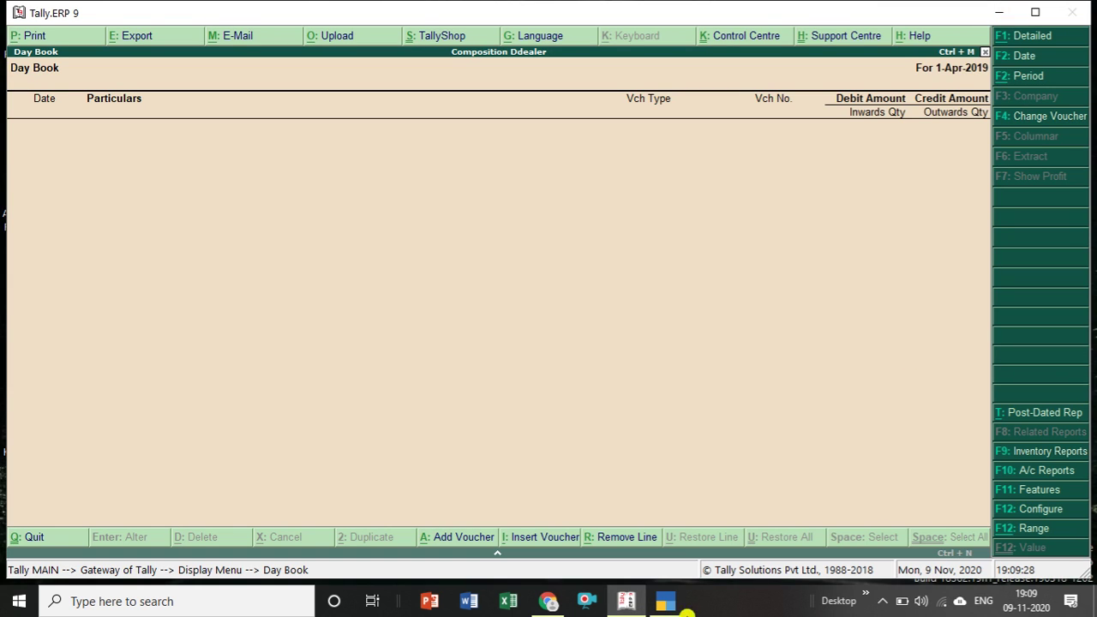